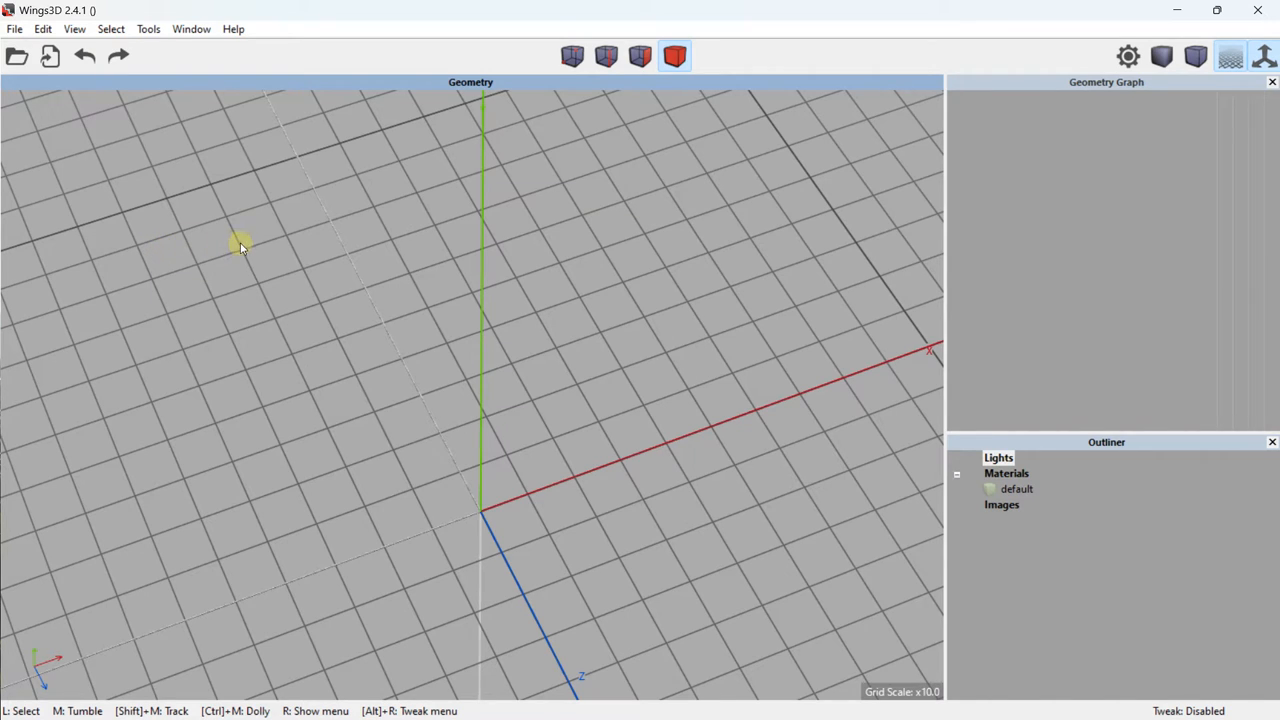
# Step: Start a new cube with custom options and set its X size to 80
pyautogui.rightClick(189, 277)
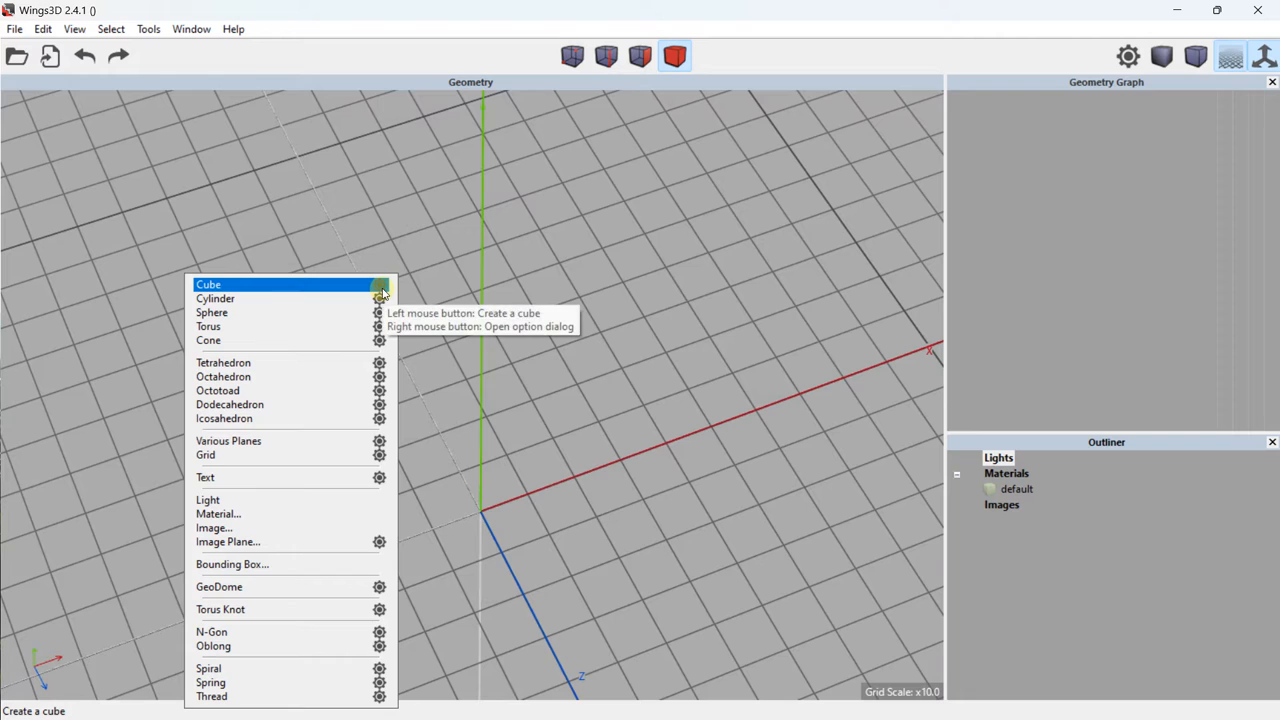
pyautogui.click(381, 292)
pyautogui.moveTo(403, 274); pyautogui.dragTo(864, 235)
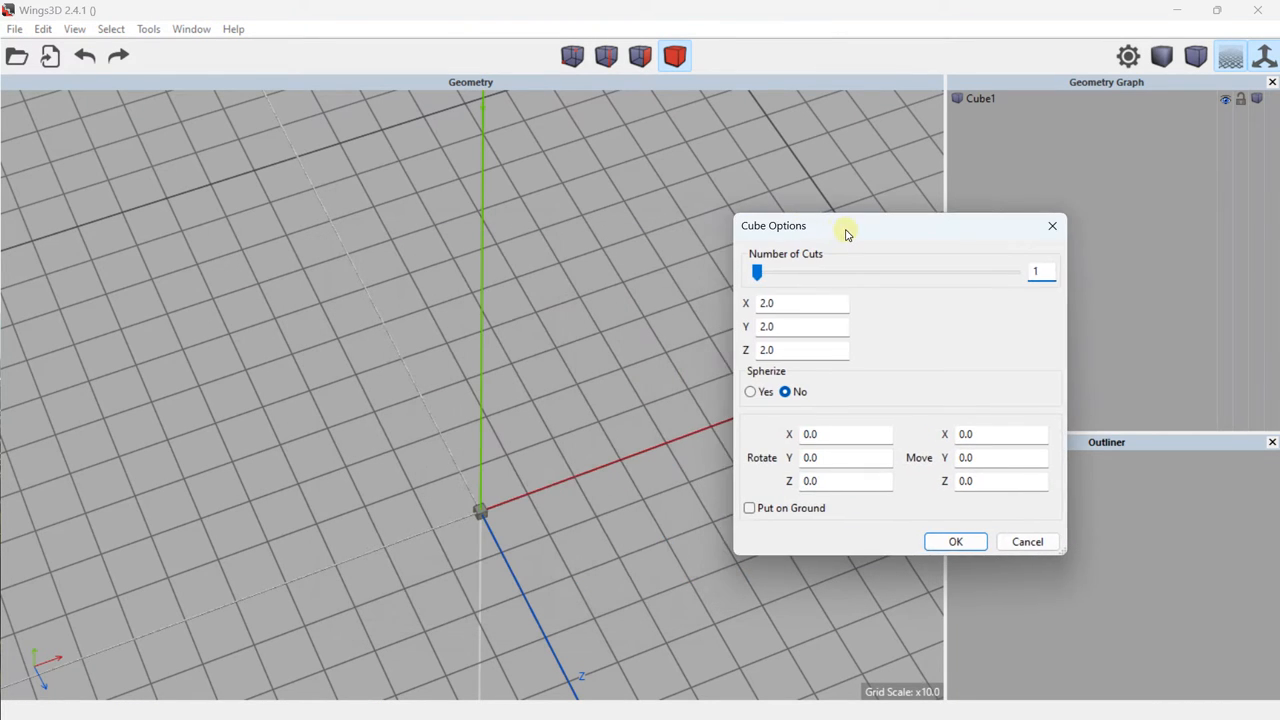
pyautogui.moveTo(806, 303); pyautogui.dragTo(740, 296)
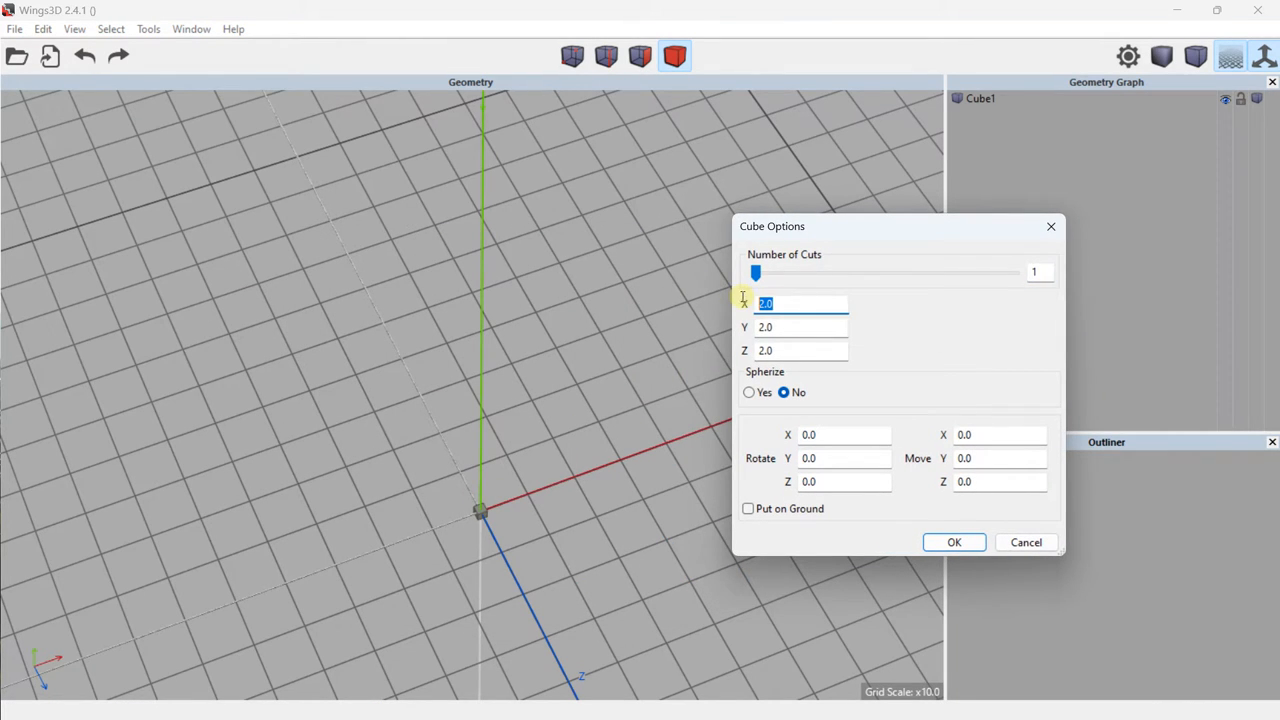
pyautogui.press('capslock')
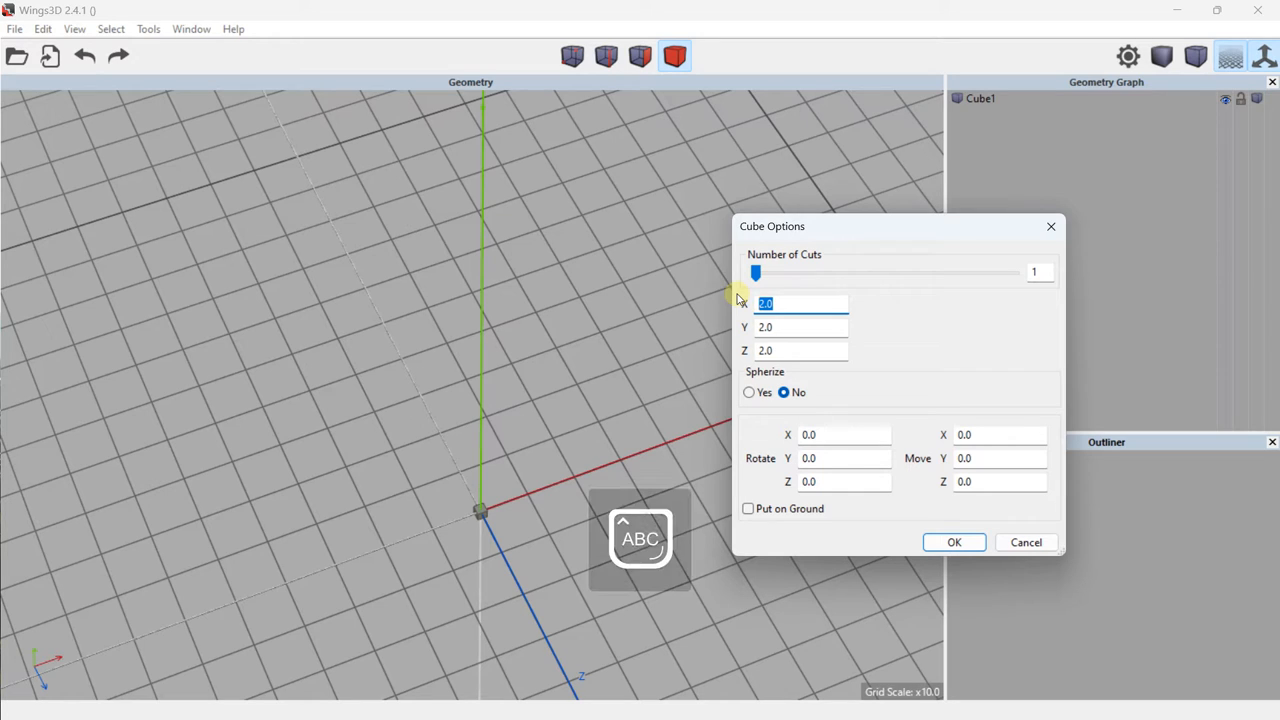
pyautogui.write('^80')
pyautogui.moveTo(786, 304); pyautogui.dragTo(722, 297)
pyautogui.write('80')
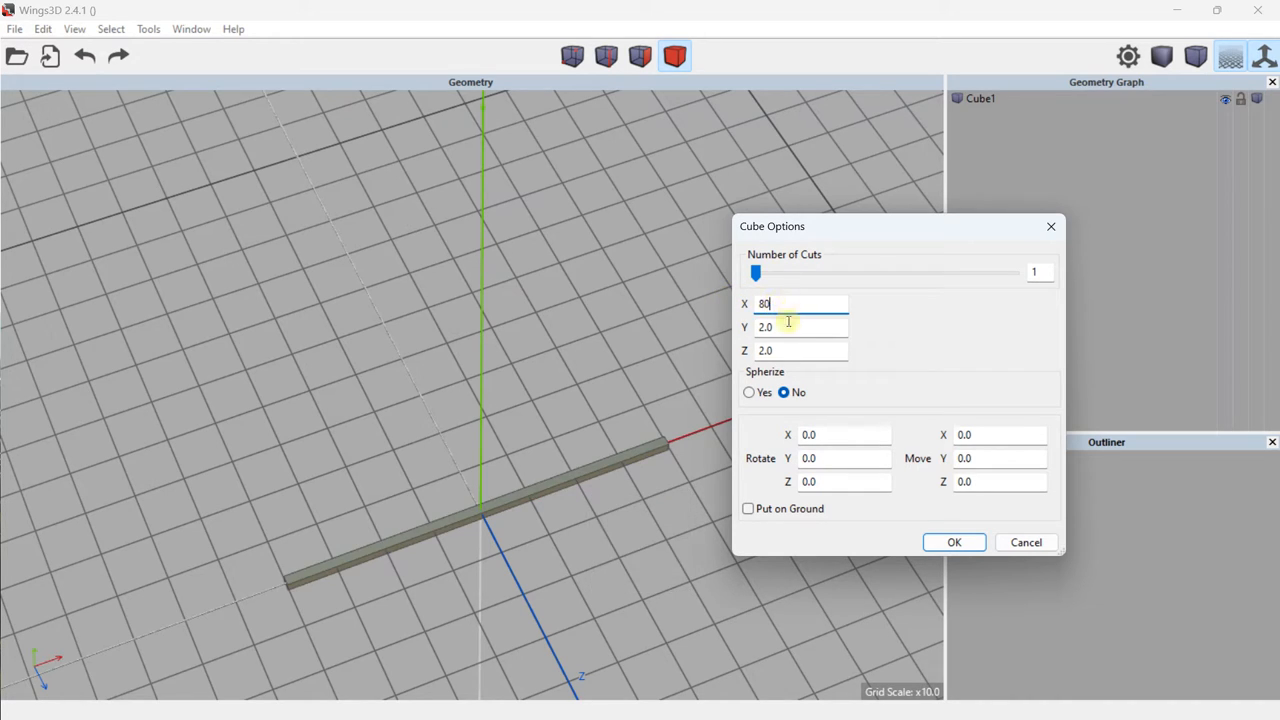
# Step: Set the cube's Z size to 20, keep Y at 2.0, put it on the ground and create it
pyautogui.moveTo(794, 325); pyautogui.dragTo(745, 347)
pyautogui.write('2')
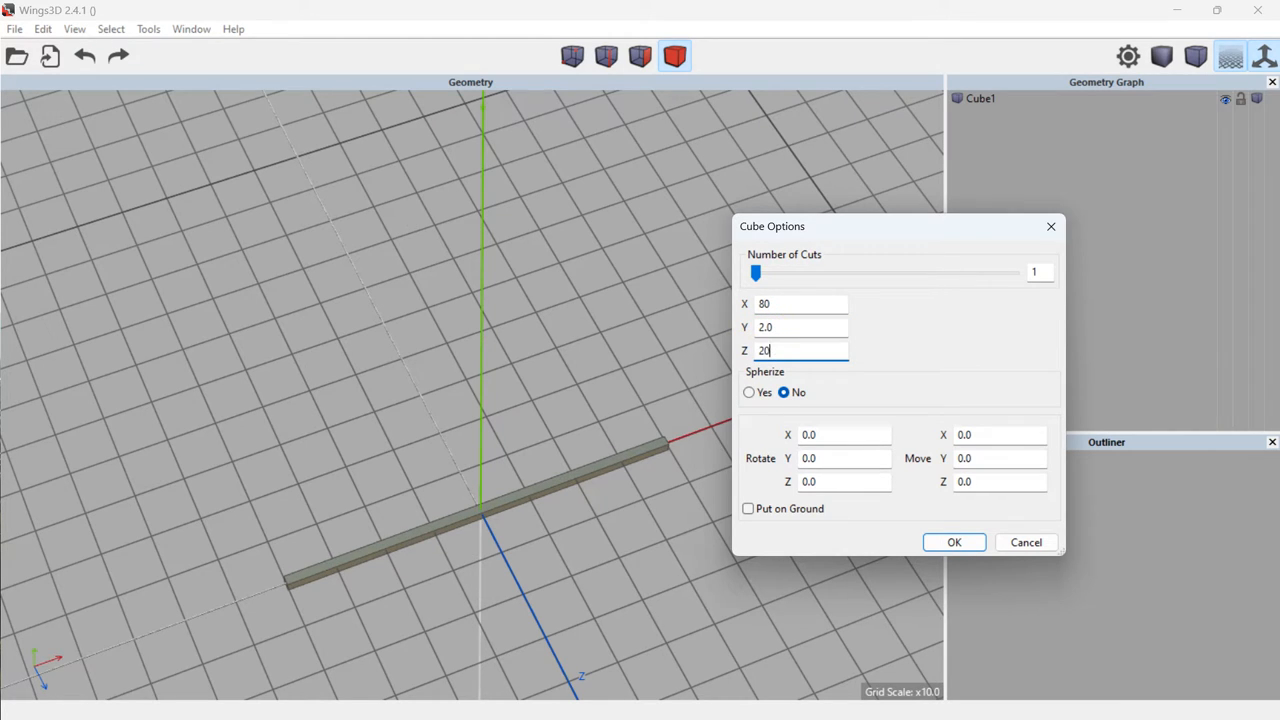
pyautogui.write('0')
pyautogui.moveTo(797, 330); pyautogui.dragTo(758, 320)
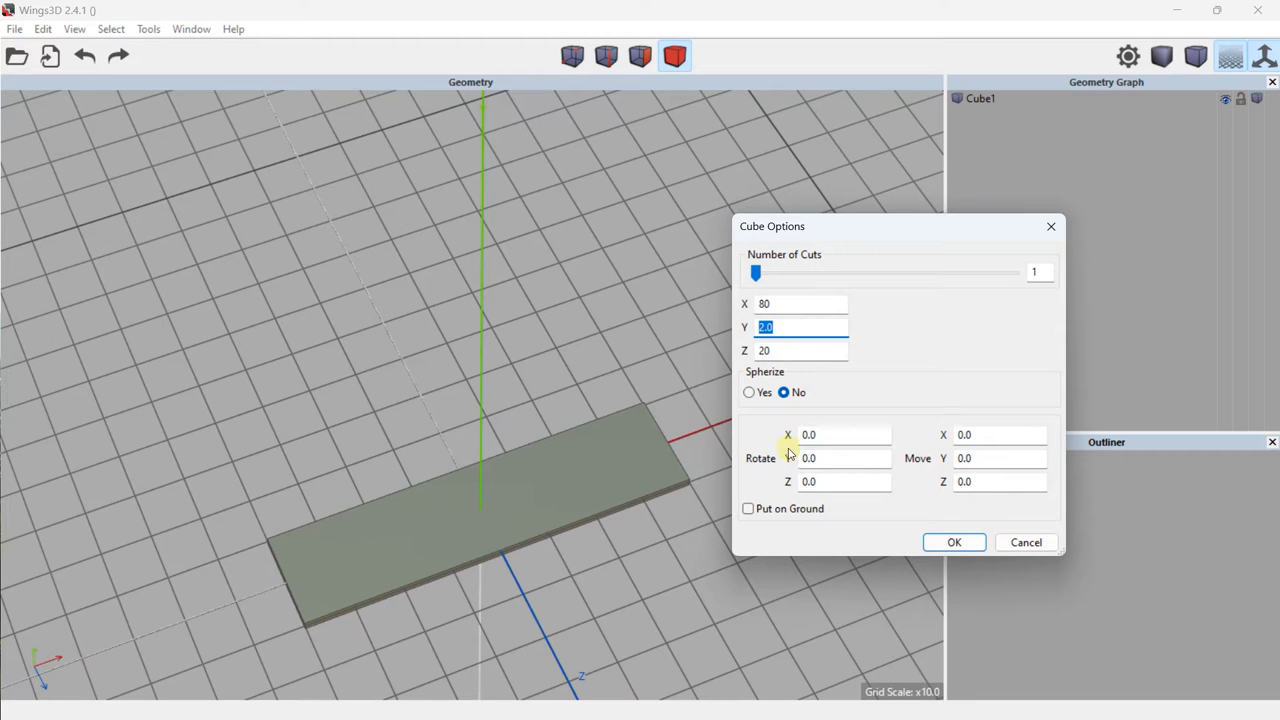
pyautogui.click(787, 509)
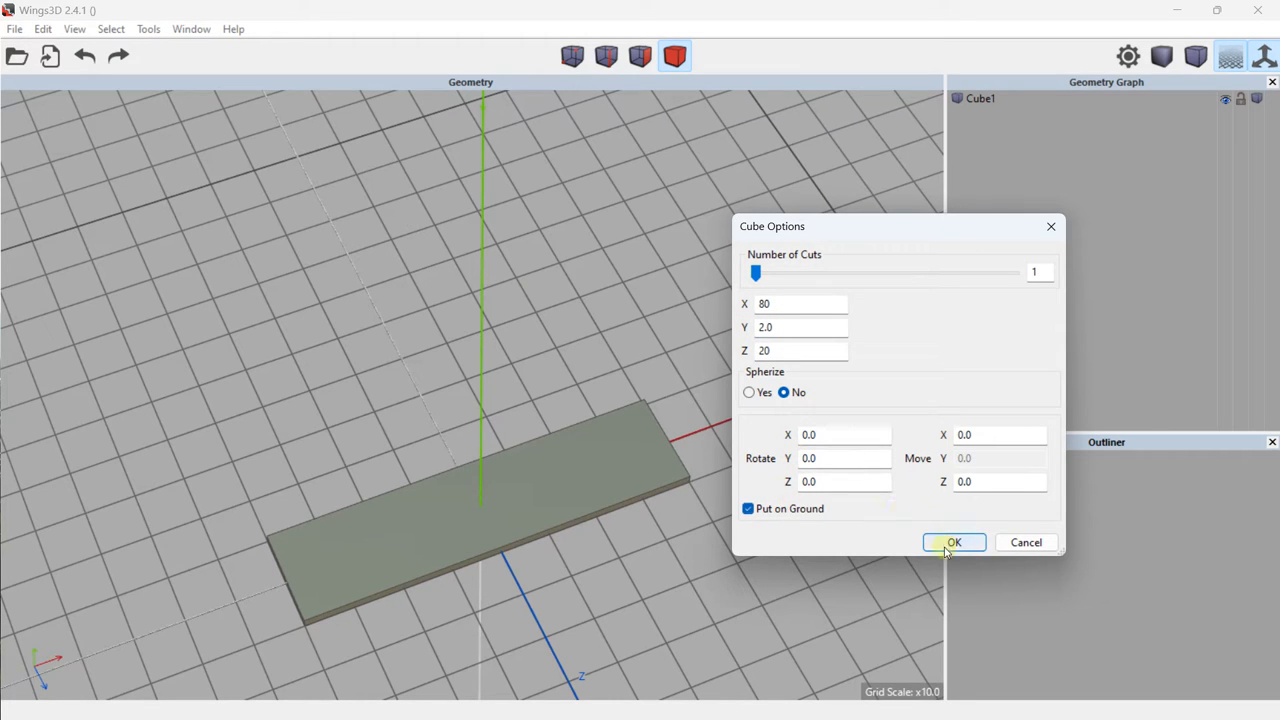
pyautogui.click(948, 550)
pyautogui.moveTo(511, 323); pyautogui.dragTo(485, 306, button='middle')
pyautogui.click(468, 338)
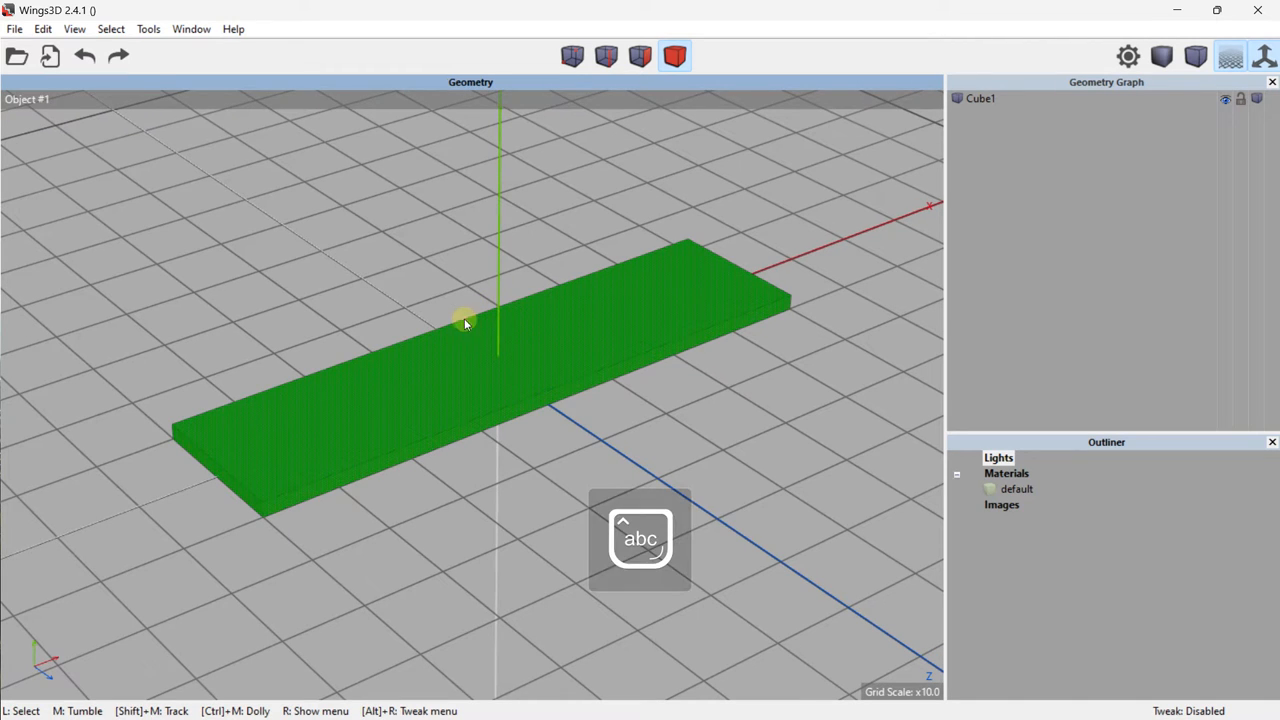
pyautogui.click(464, 318)
pyautogui.click(372, 181)
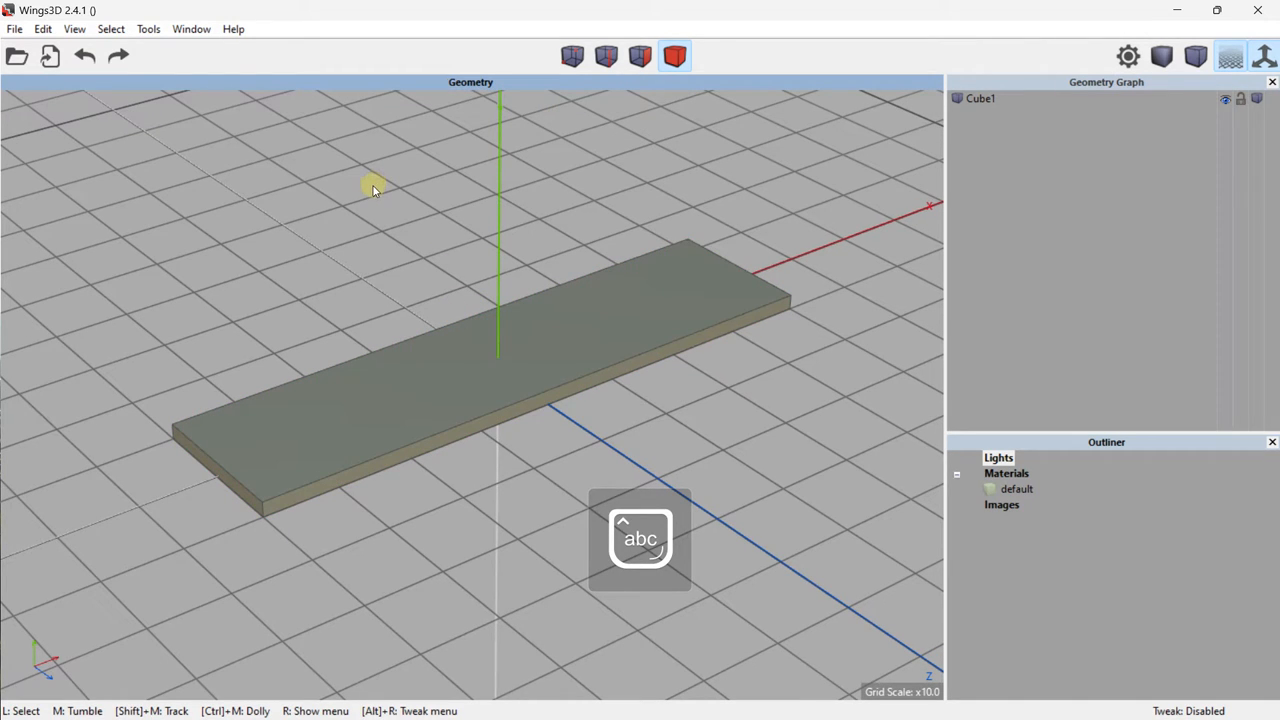
pyautogui.click(370, 190)
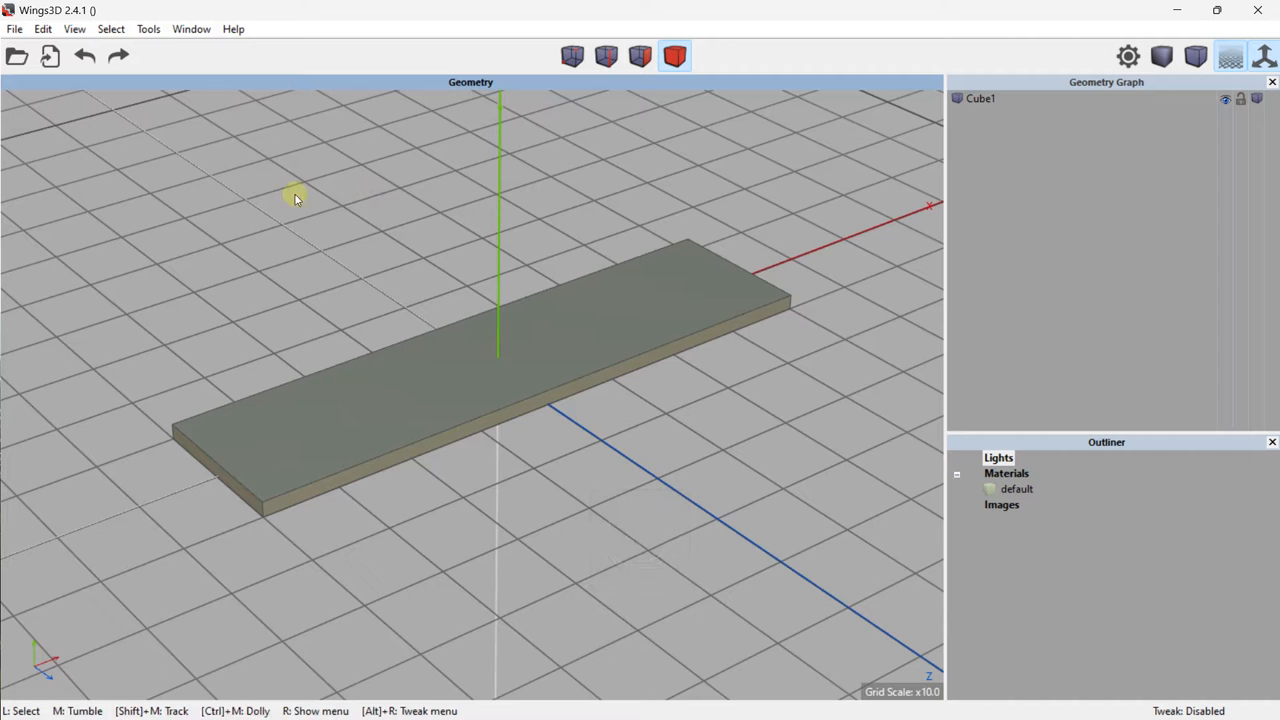
# Step: Start a new cylinder with custom options and set its height to 40
pyautogui.rightClick(329, 213)
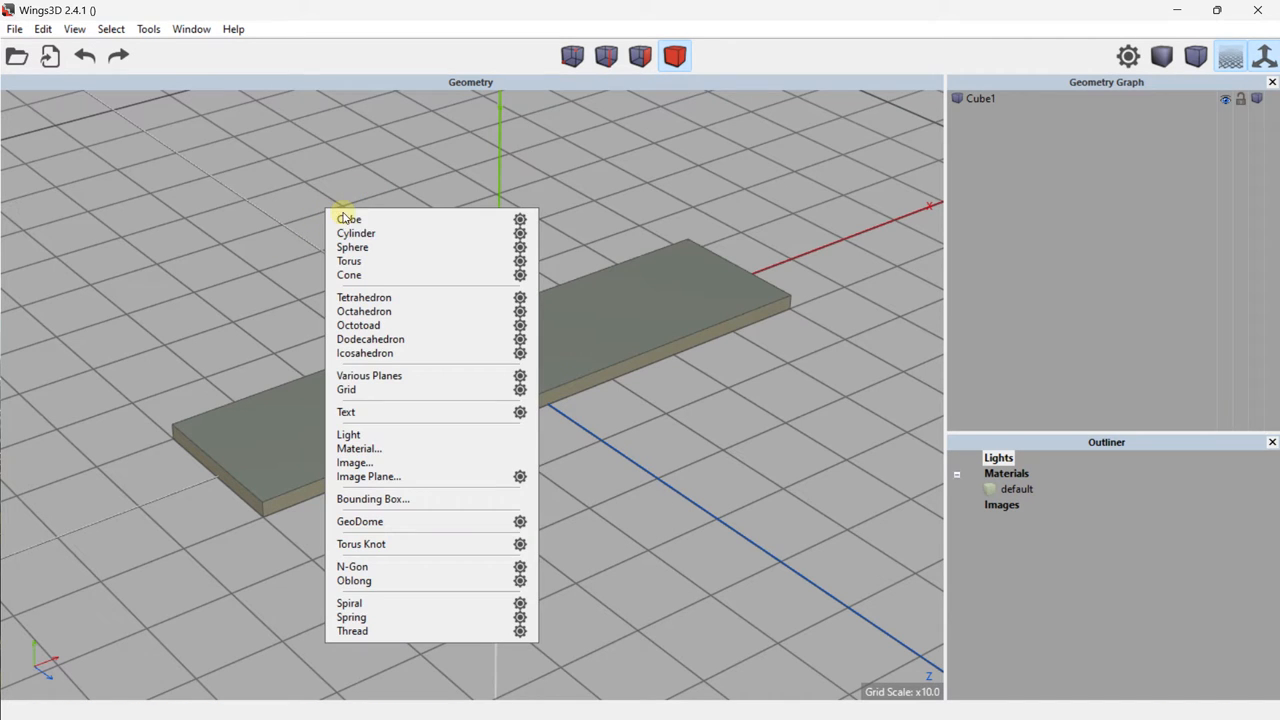
pyautogui.click(520, 236)
pyautogui.moveTo(555, 212); pyautogui.dragTo(970, 170)
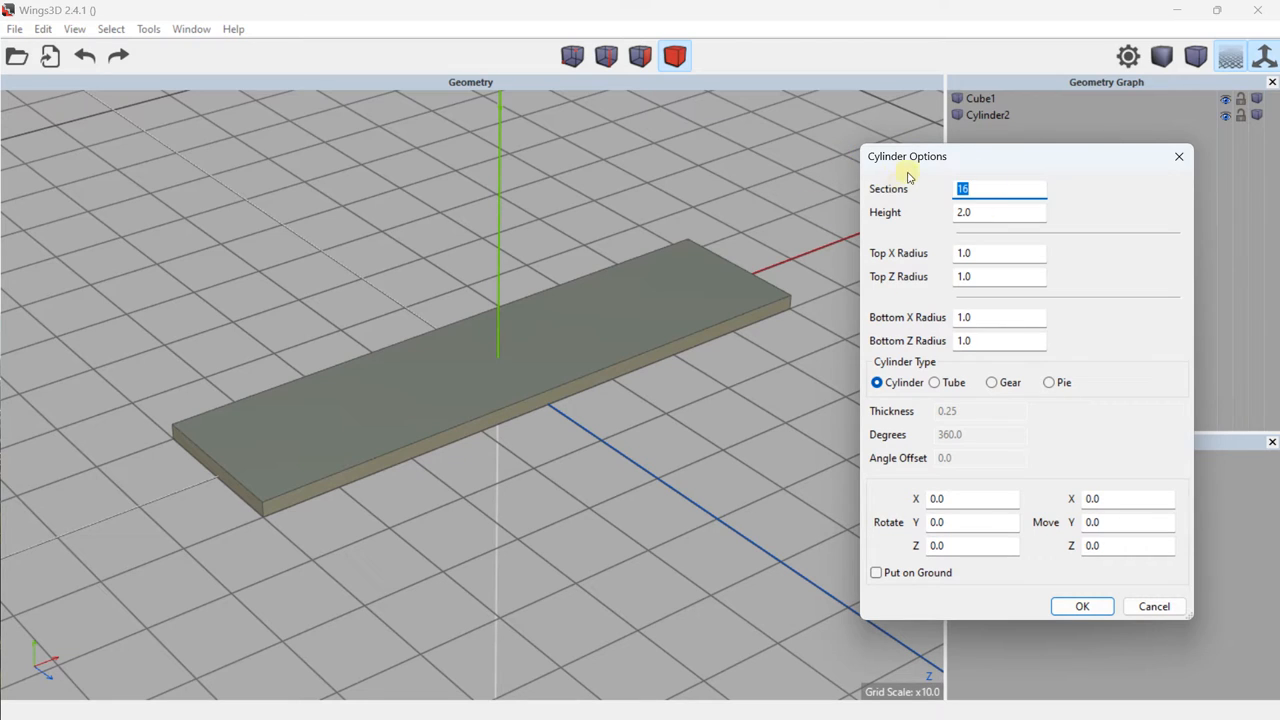
pyautogui.press('Tab')
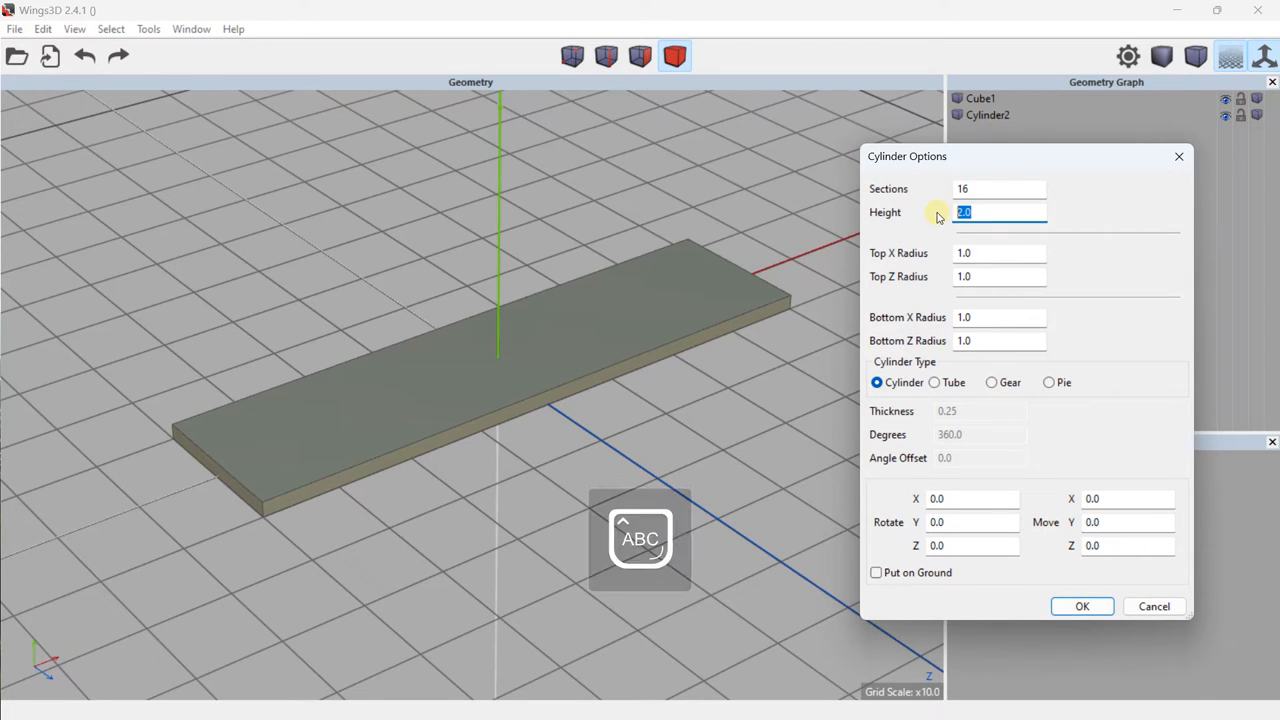
pyautogui.write('60')
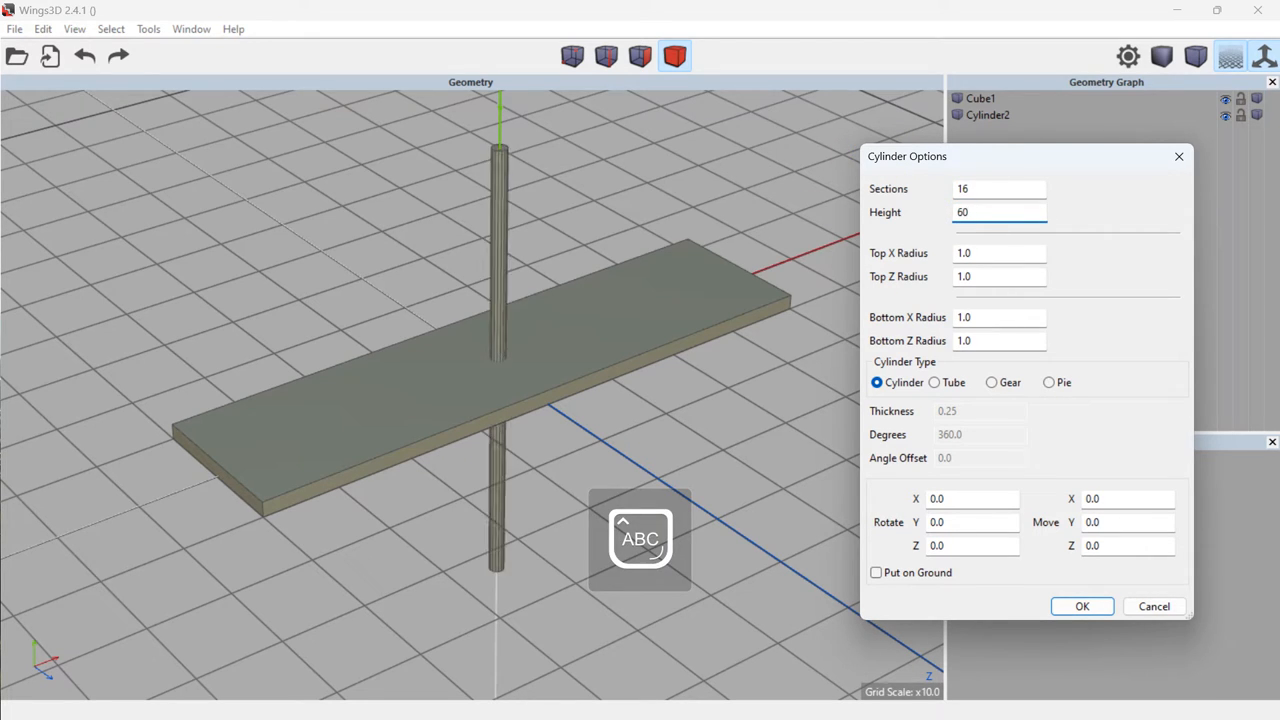
pyautogui.moveTo(978, 213); pyautogui.dragTo(931, 210)
pyautogui.write('40')
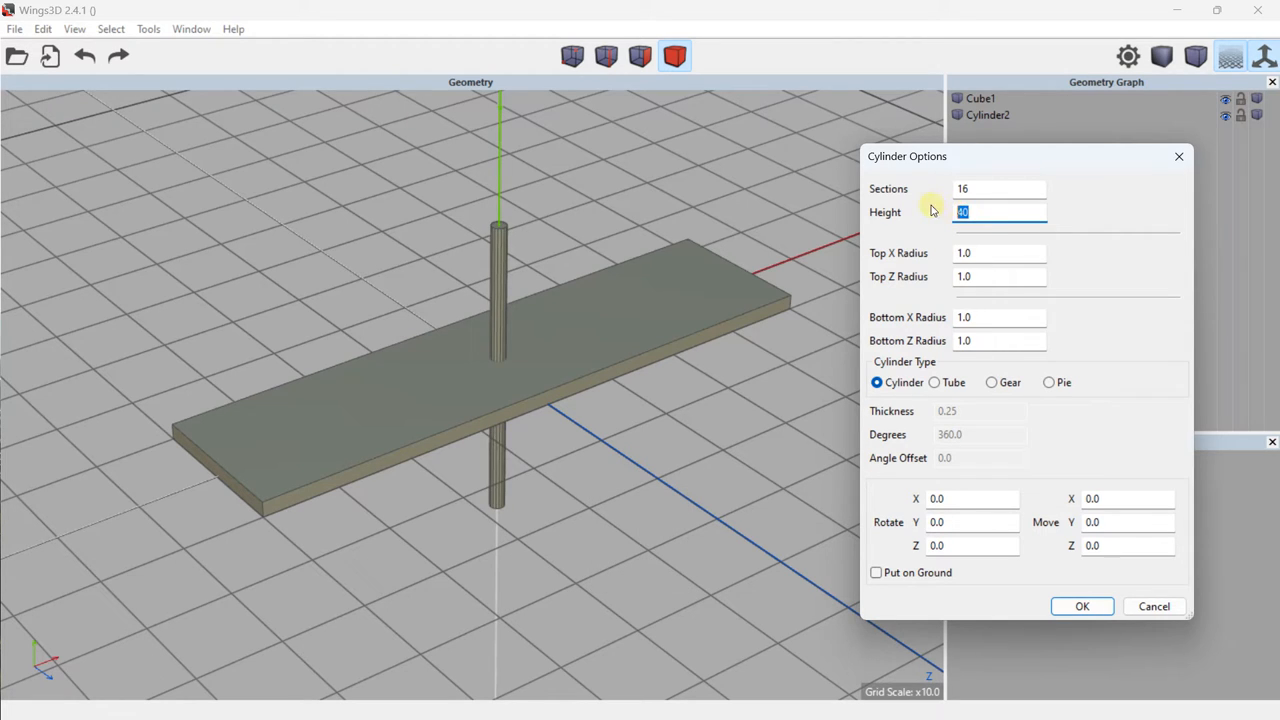
pyautogui.write('69')
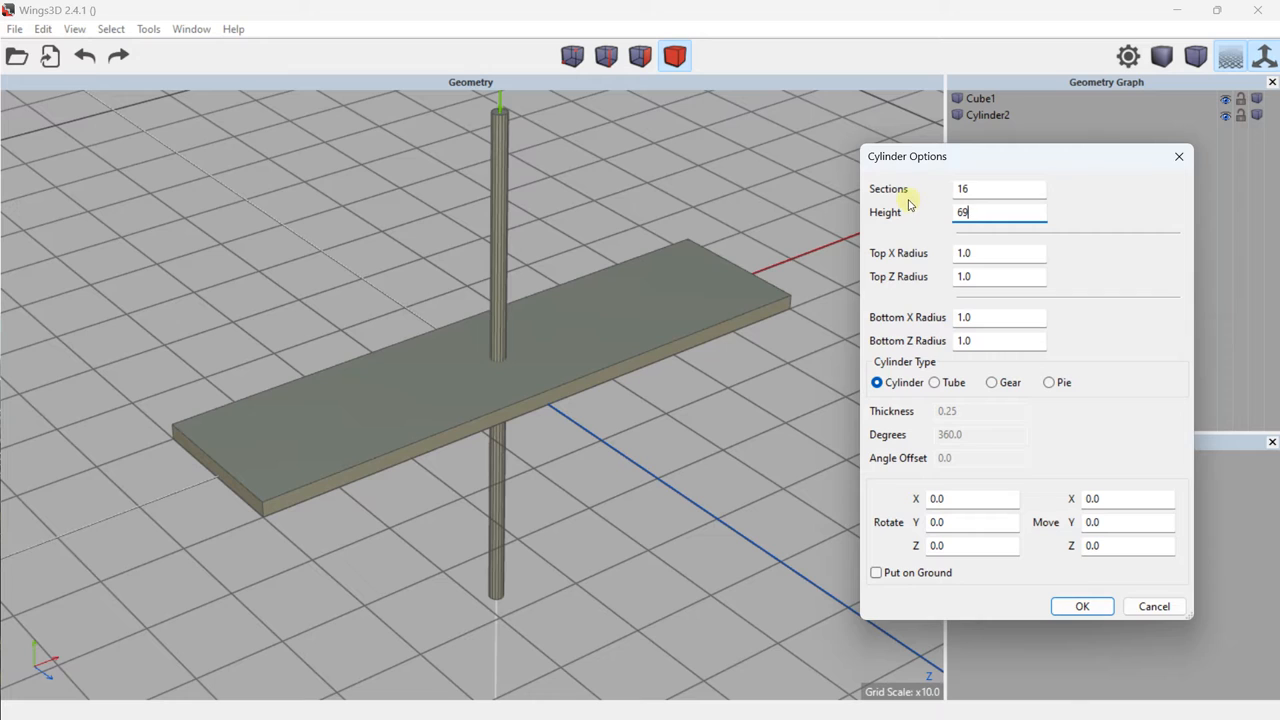
pyautogui.write('8')
pyautogui.press('BackSpace')
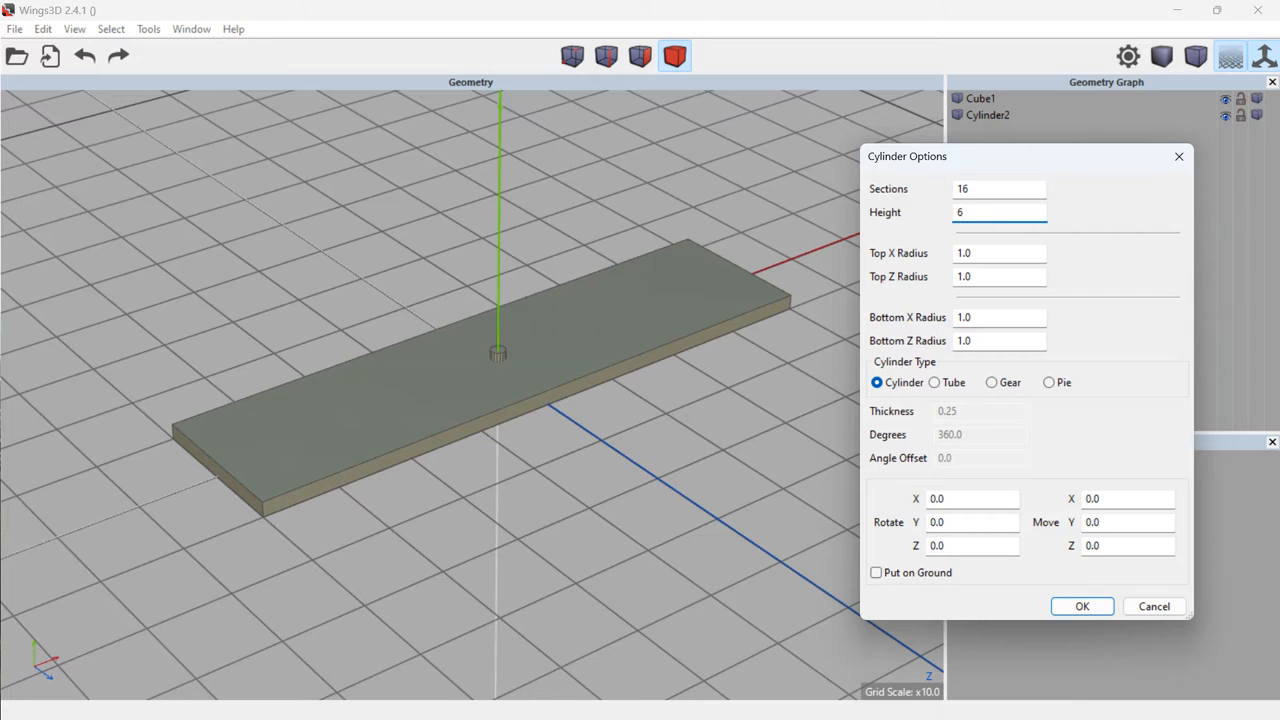
pyautogui.press('BackSpace')
pyautogui.press('BackSpace')
pyautogui.write('40')
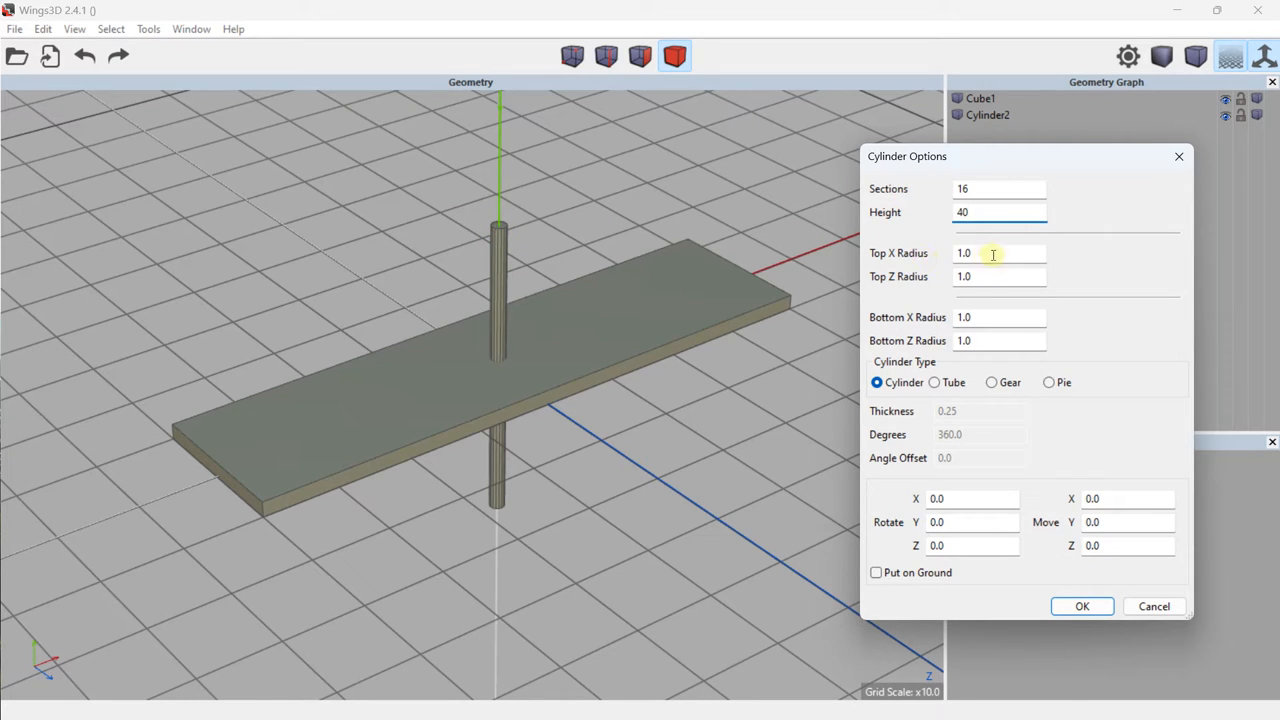
# Step: Set the cylinder's top and bottom X and Z radii all to 2 and create it
pyautogui.moveTo(993, 254); pyautogui.dragTo(952, 341)
pyautogui.write('4')
pyautogui.write('4')
pyautogui.write('2')
pyautogui.write('2')
pyautogui.write('2')
pyautogui.write('2')
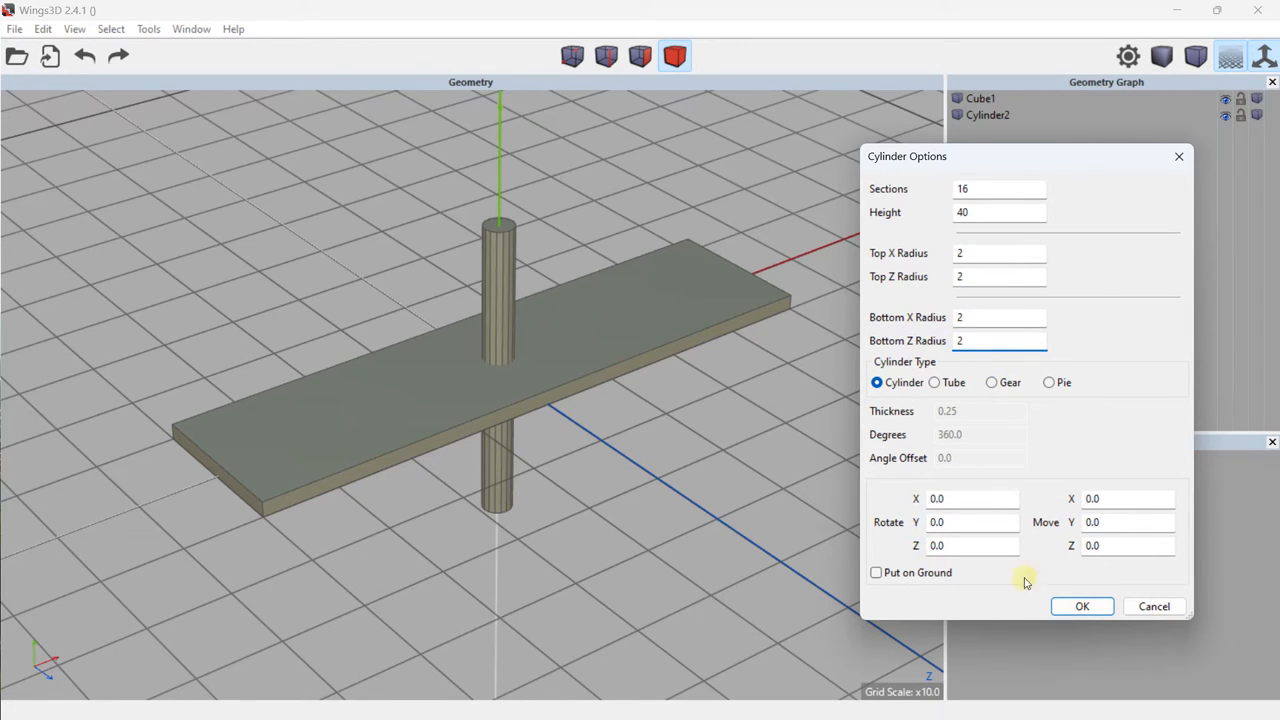
pyautogui.click(1085, 606)
# Step: Switch to an orthogonal view looking straight down the Y axis onto the plate
pyautogui.moveTo(546, 277); pyautogui.dragTo(546, 266, button='middle')
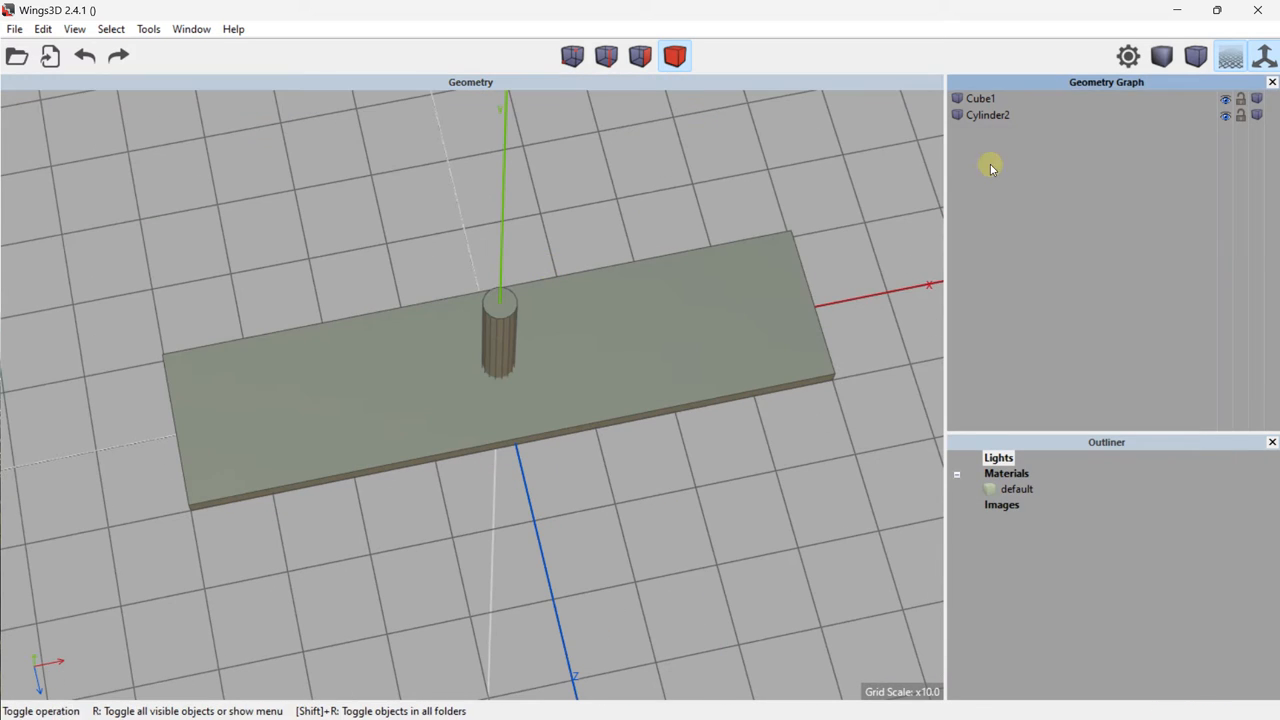
pyautogui.click(1198, 57)
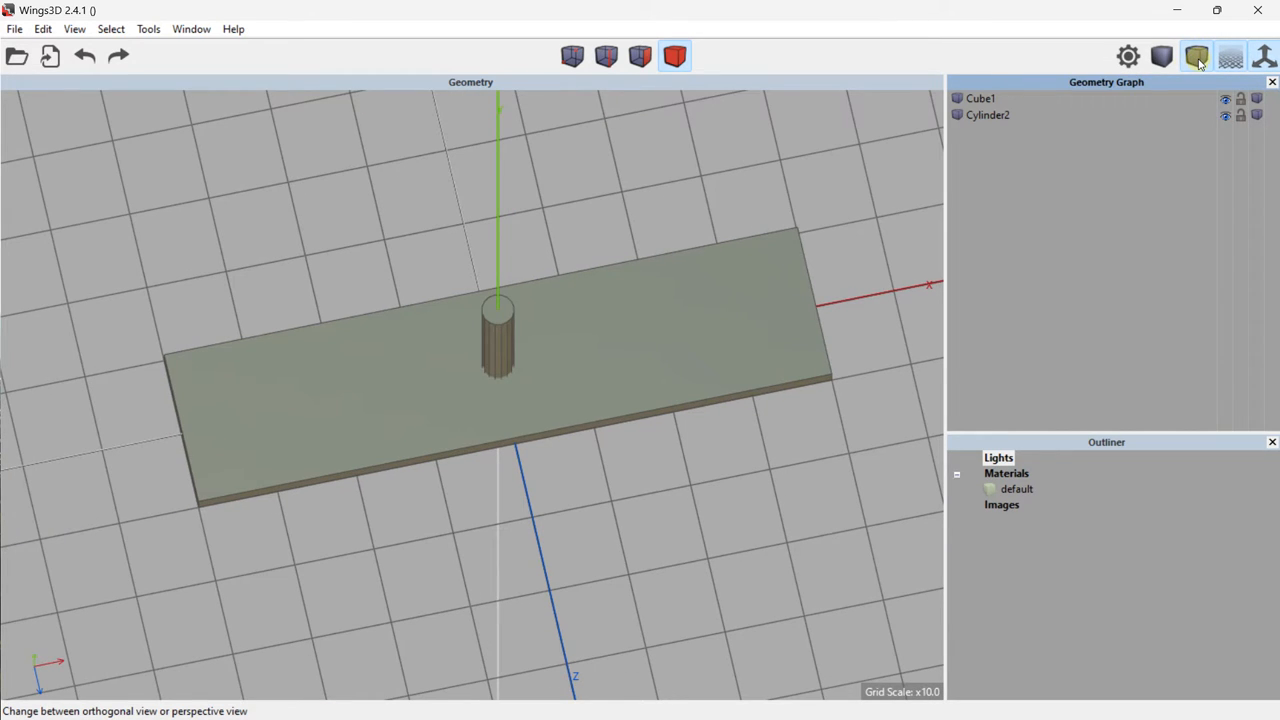
pyautogui.press('y')
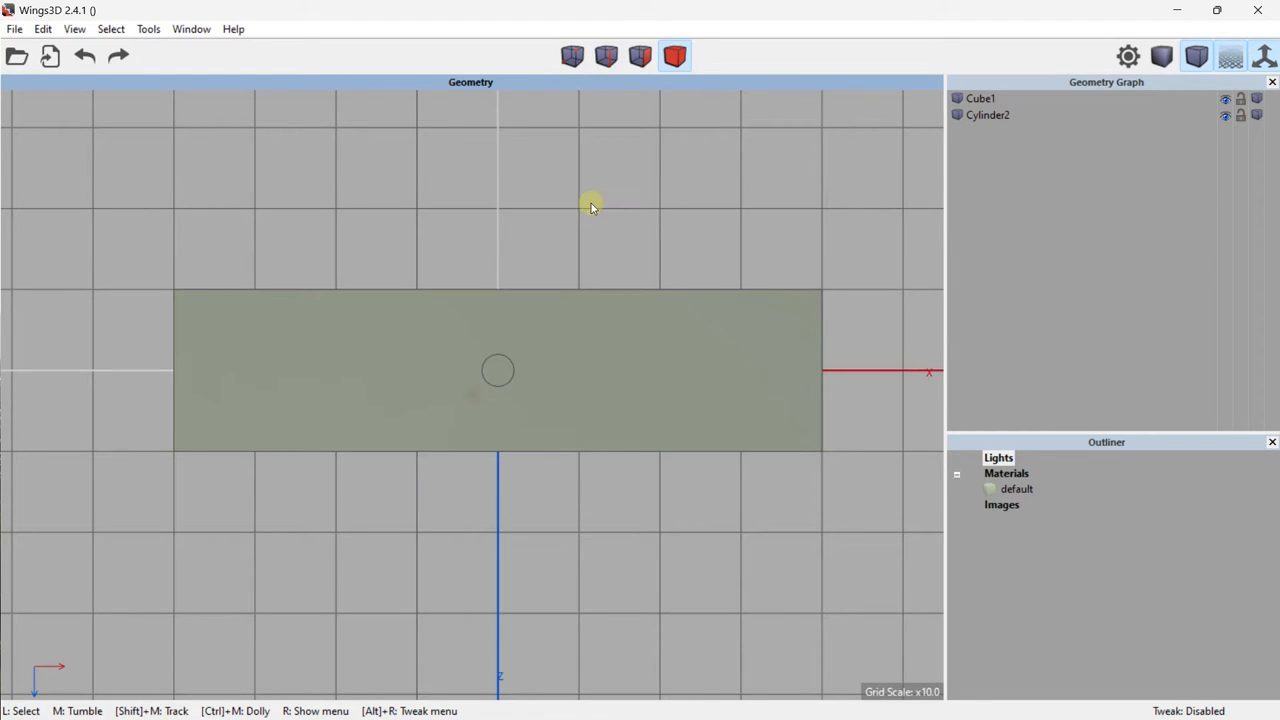
pyautogui.press('capslock')
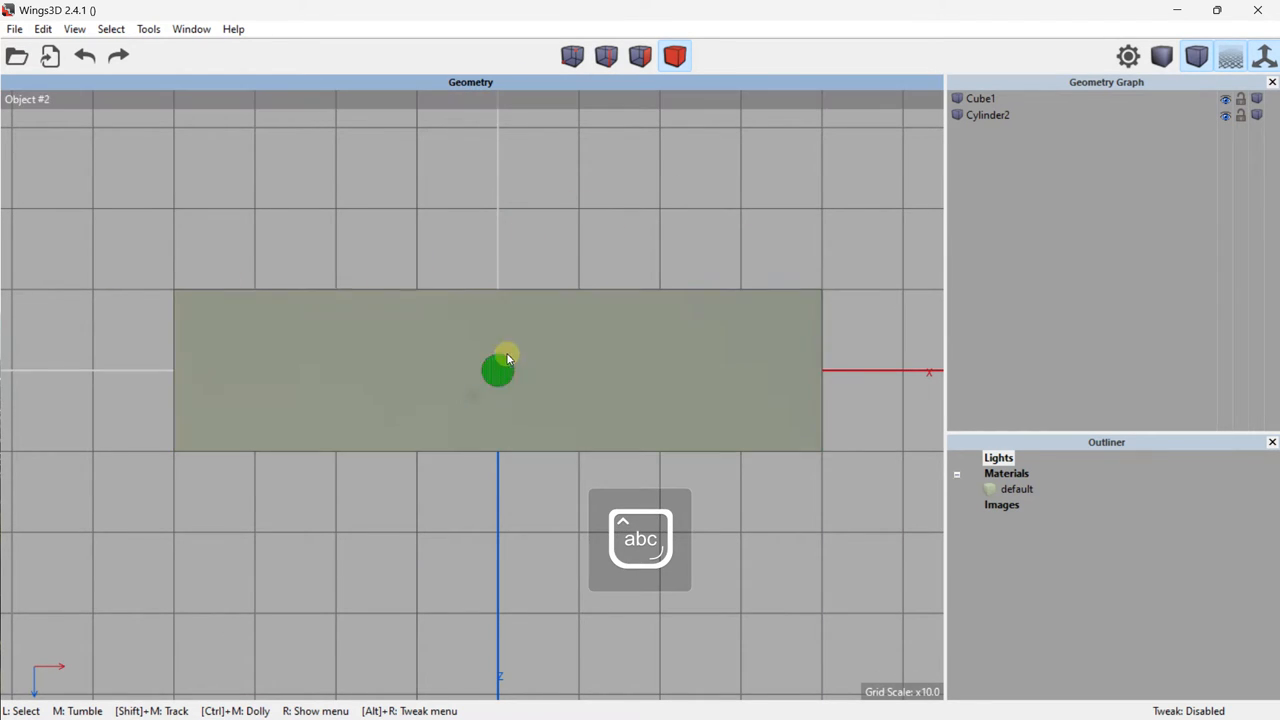
# Step: Move the cylinder by exactly -34 along the X axis, towards the short end of the plate
pyautogui.click(676, 57)
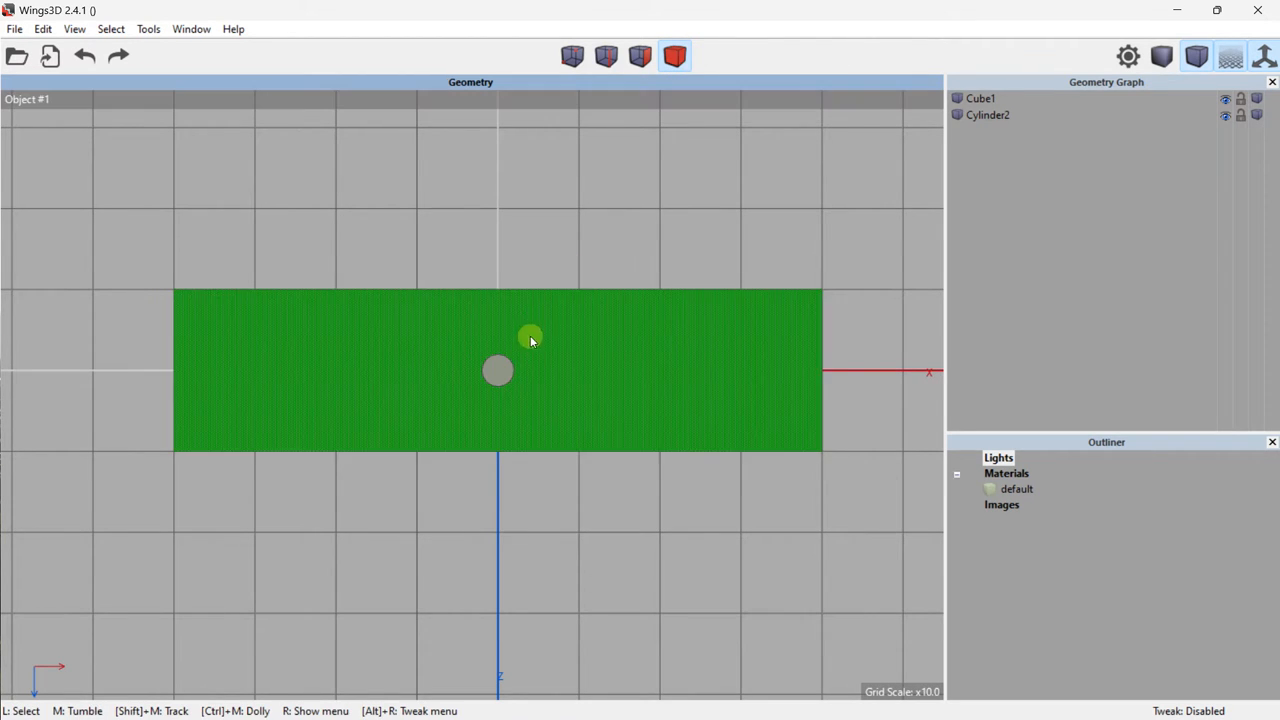
pyautogui.click(498, 372)
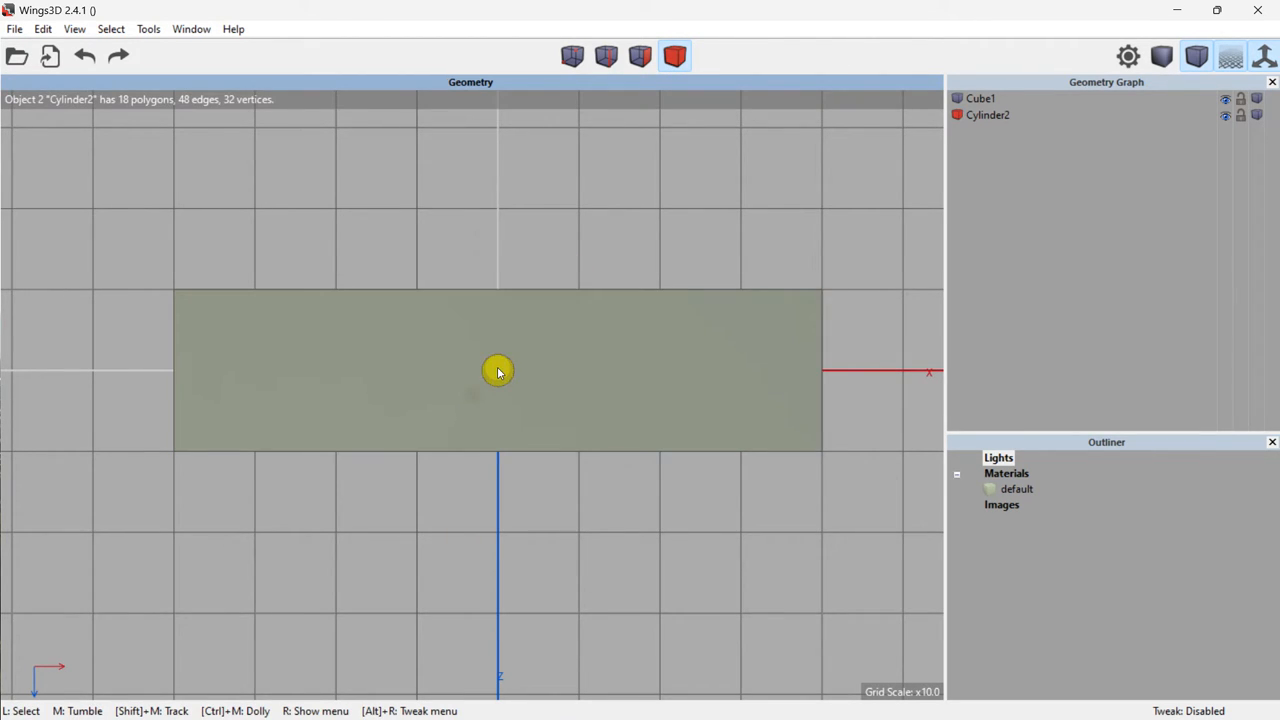
pyautogui.rightClick(498, 372)
pyautogui.click(545, 213)
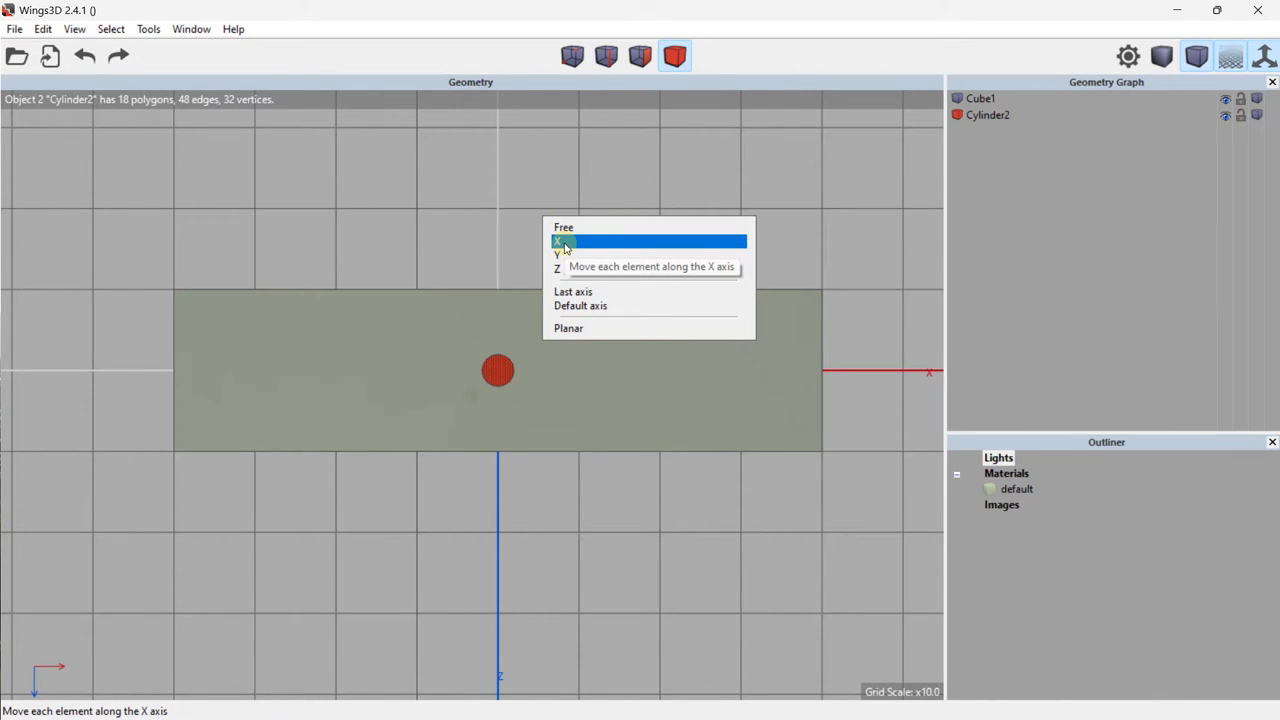
pyautogui.click(563, 243)
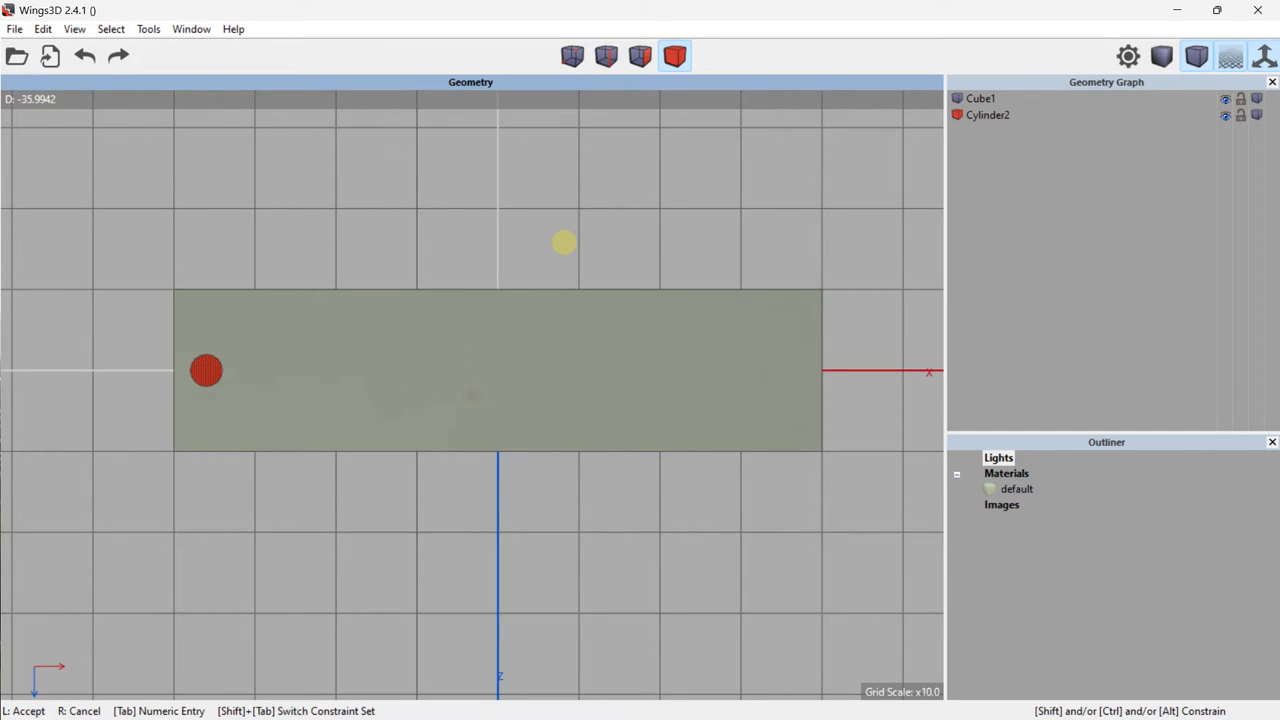
pyautogui.press('capslock')
pyautogui.press('capslock')
pyautogui.press('Tab')
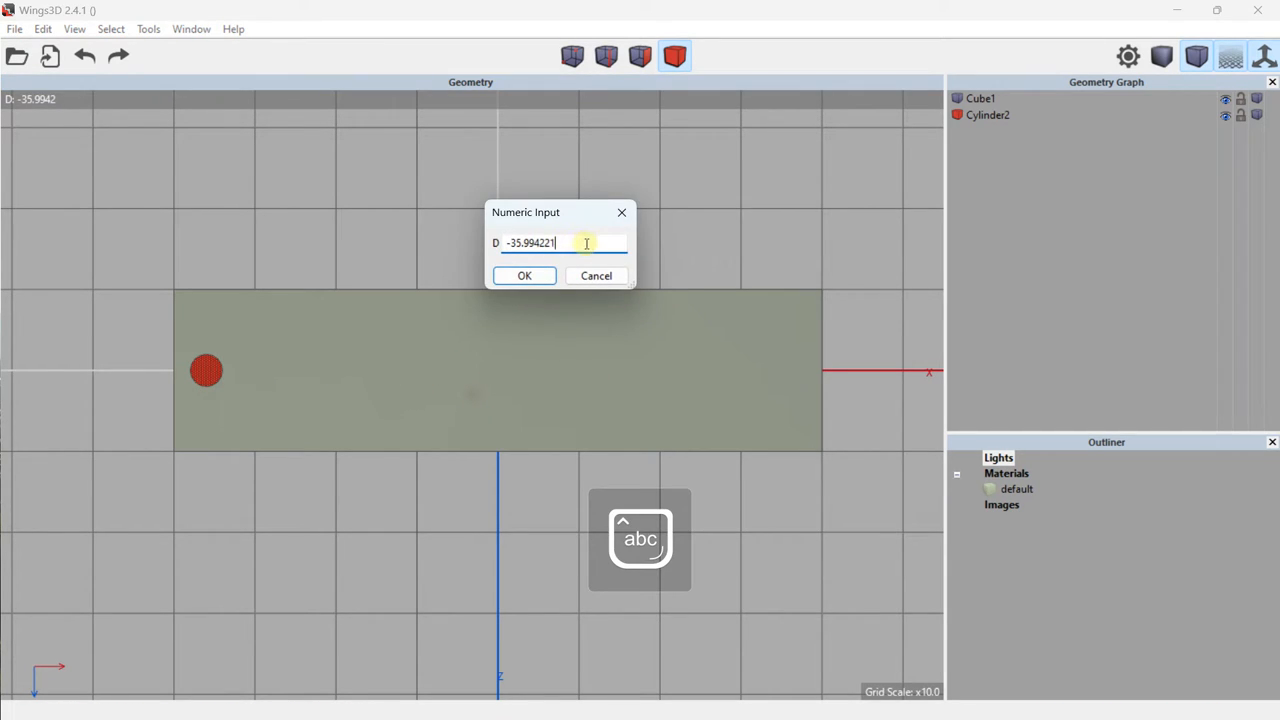
pyautogui.moveTo(587, 243); pyautogui.dragTo(521, 246)
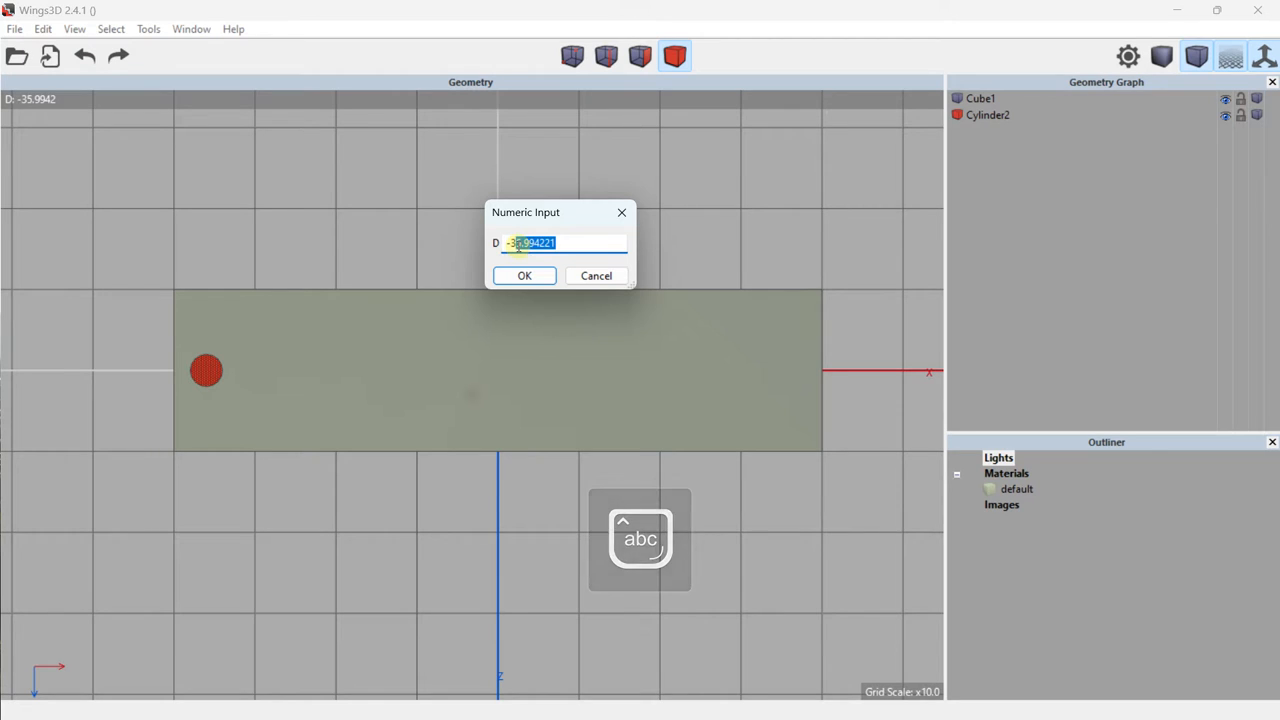
pyautogui.press('BackSpace')
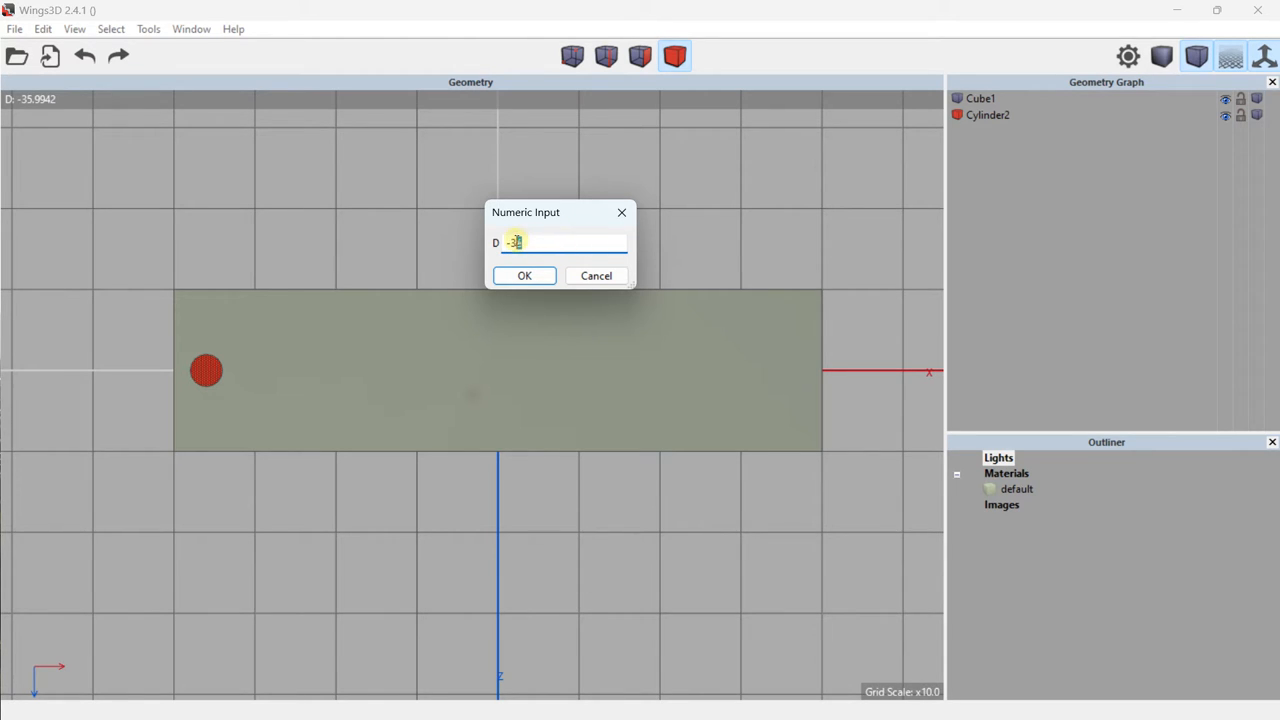
pyautogui.press('capslock')
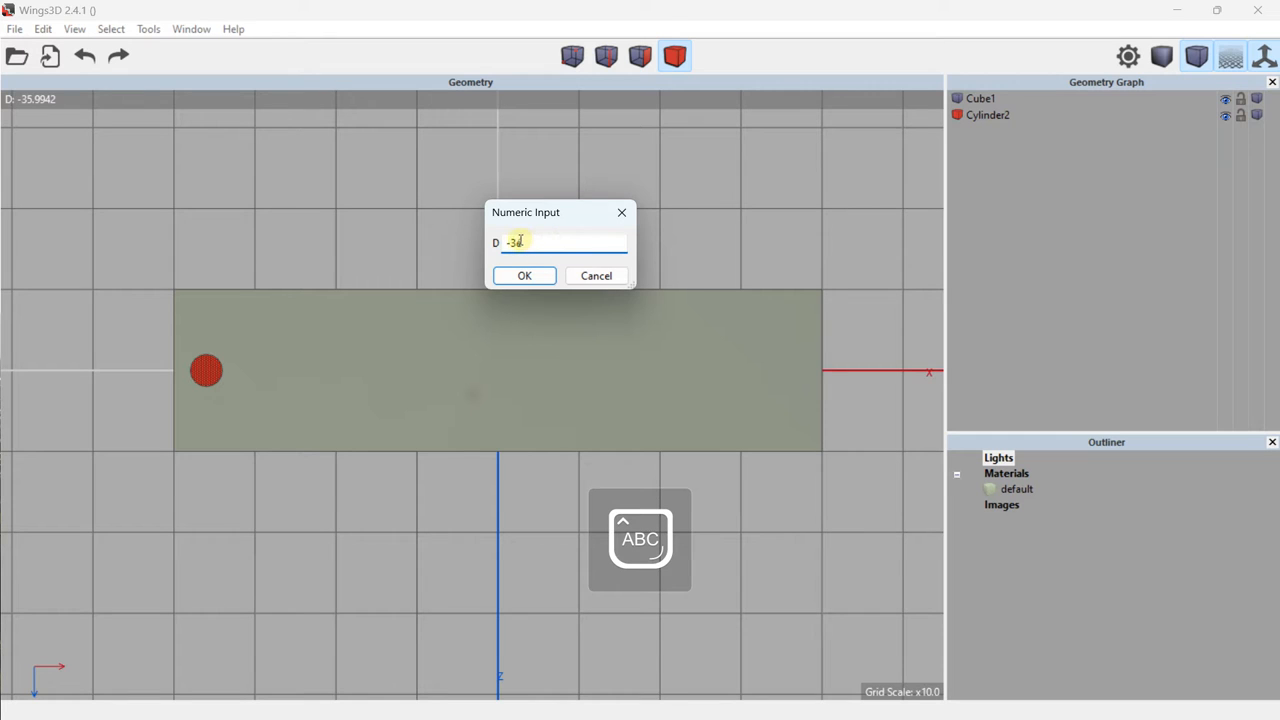
pyautogui.write('2')
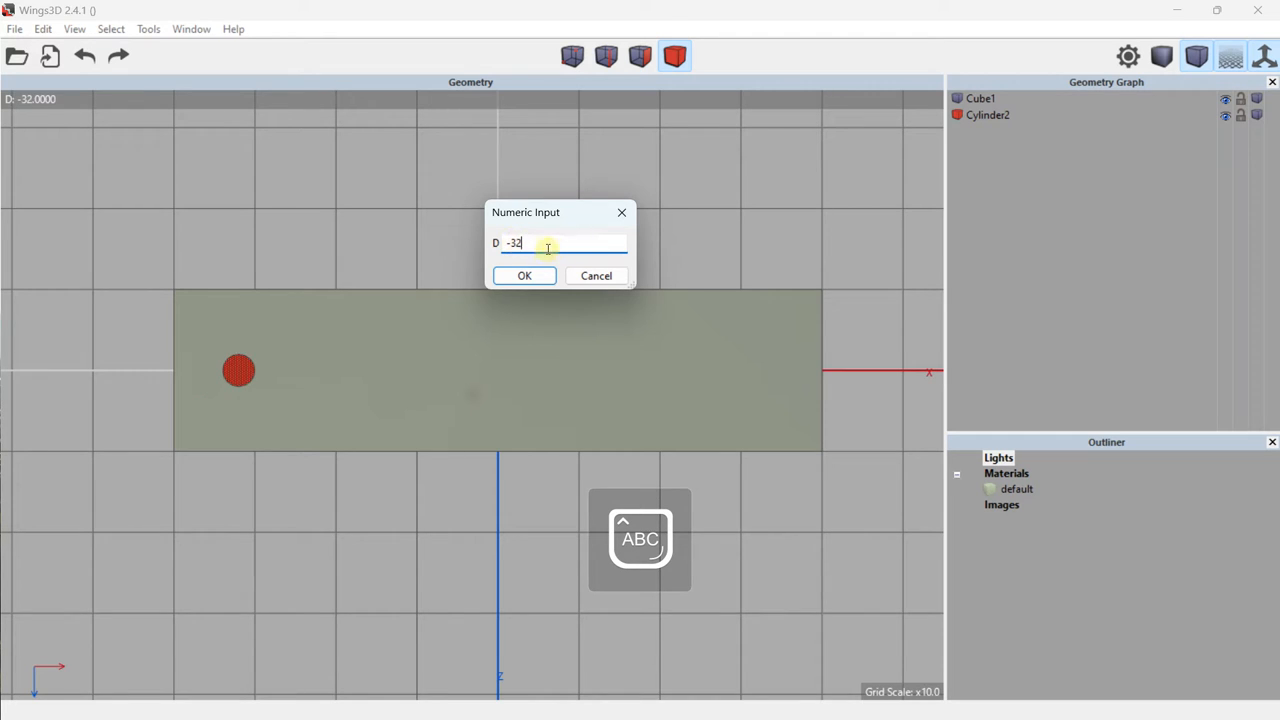
pyautogui.press('BackSpace')
pyautogui.write('4')
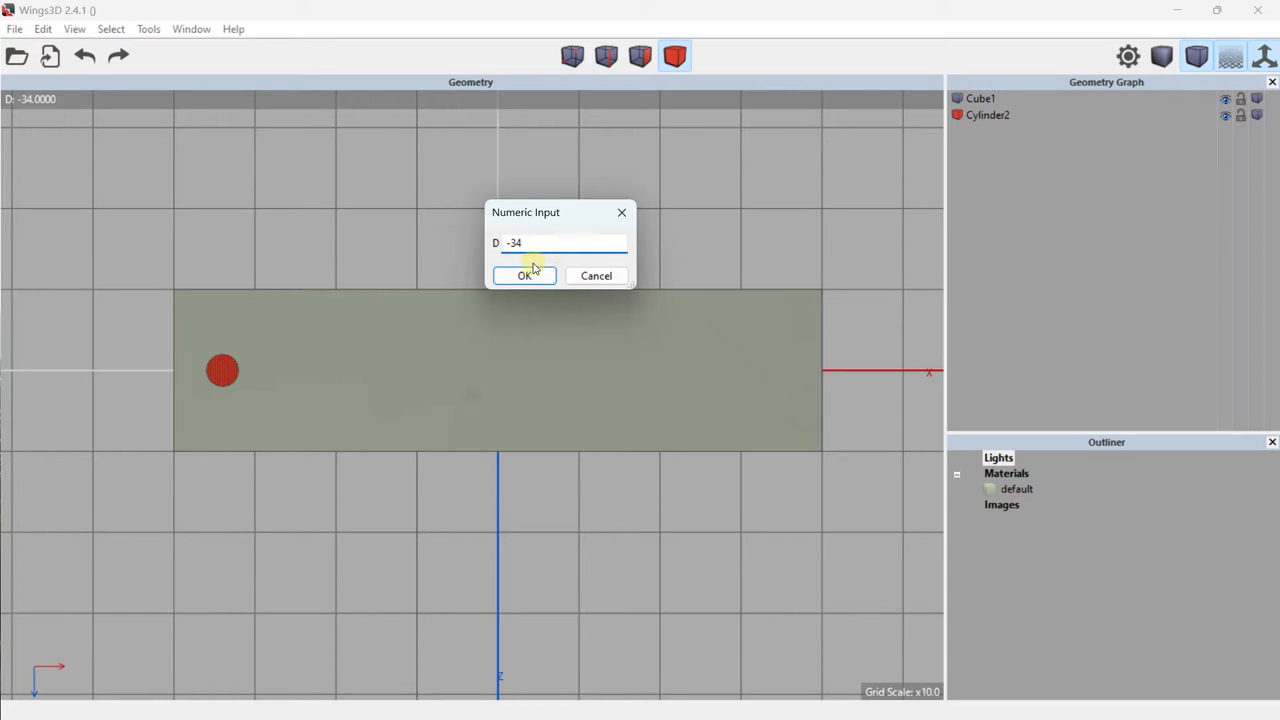
pyautogui.click(527, 276)
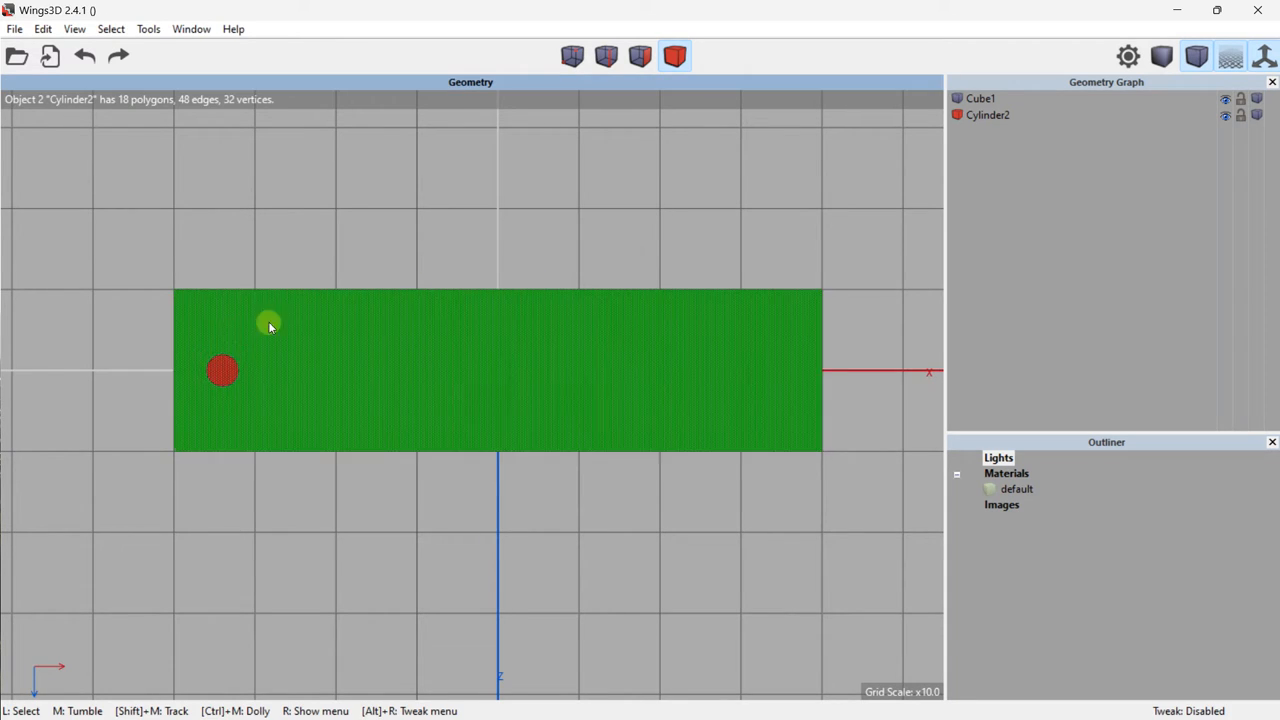
# Step: Move the cylinder by exactly 5 along the Z axis, off the plate's centre line
pyautogui.rightClick(223, 369)
pyautogui.click(272, 217)
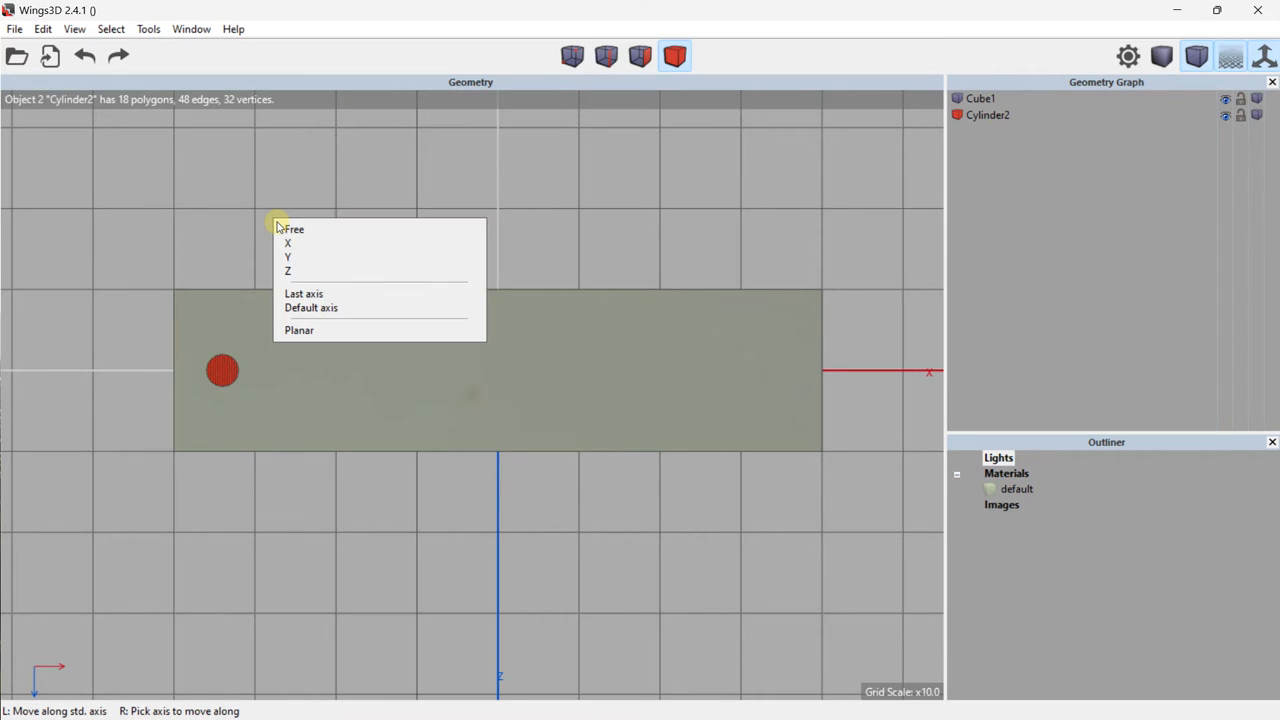
pyautogui.click(290, 271)
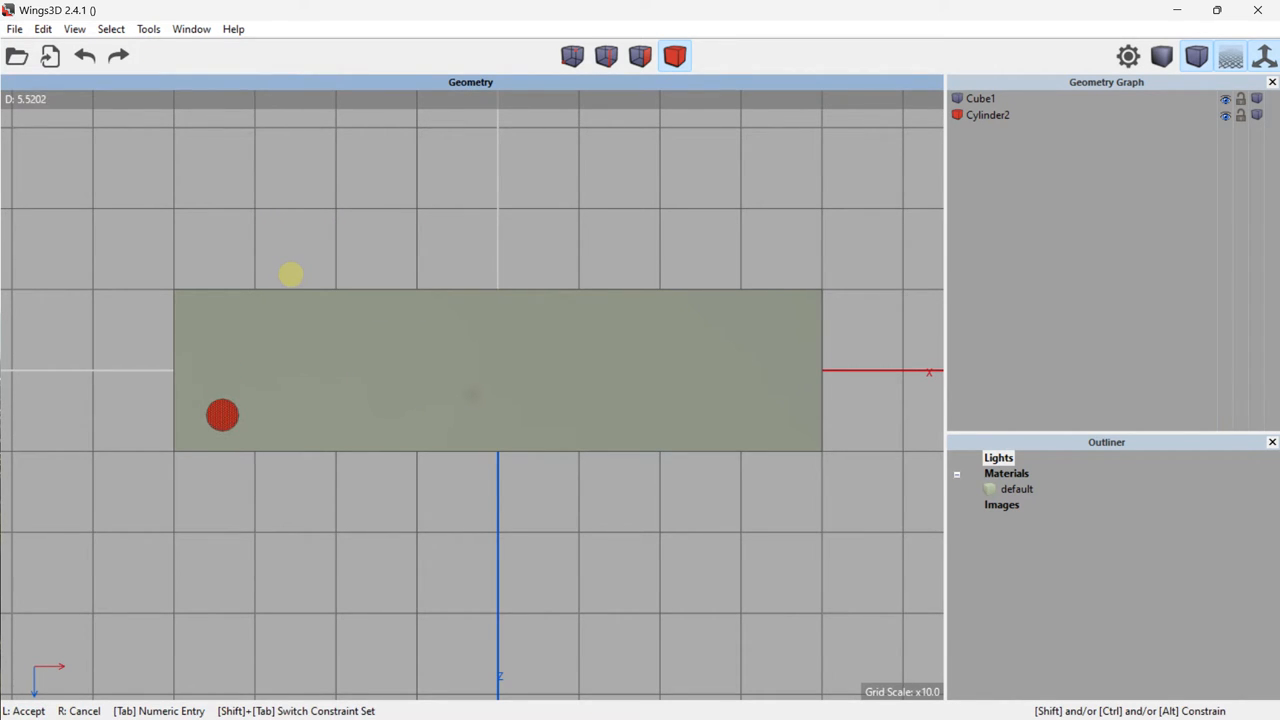
pyautogui.press('Tab')
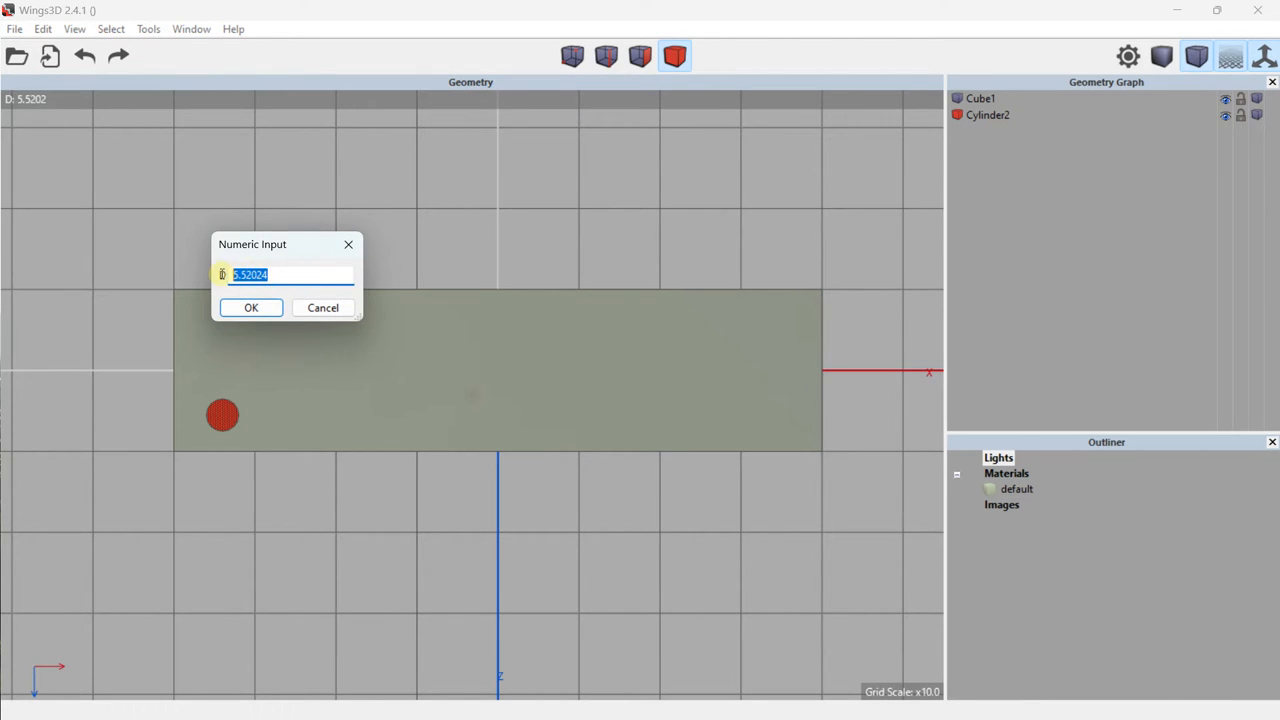
pyautogui.write('5')
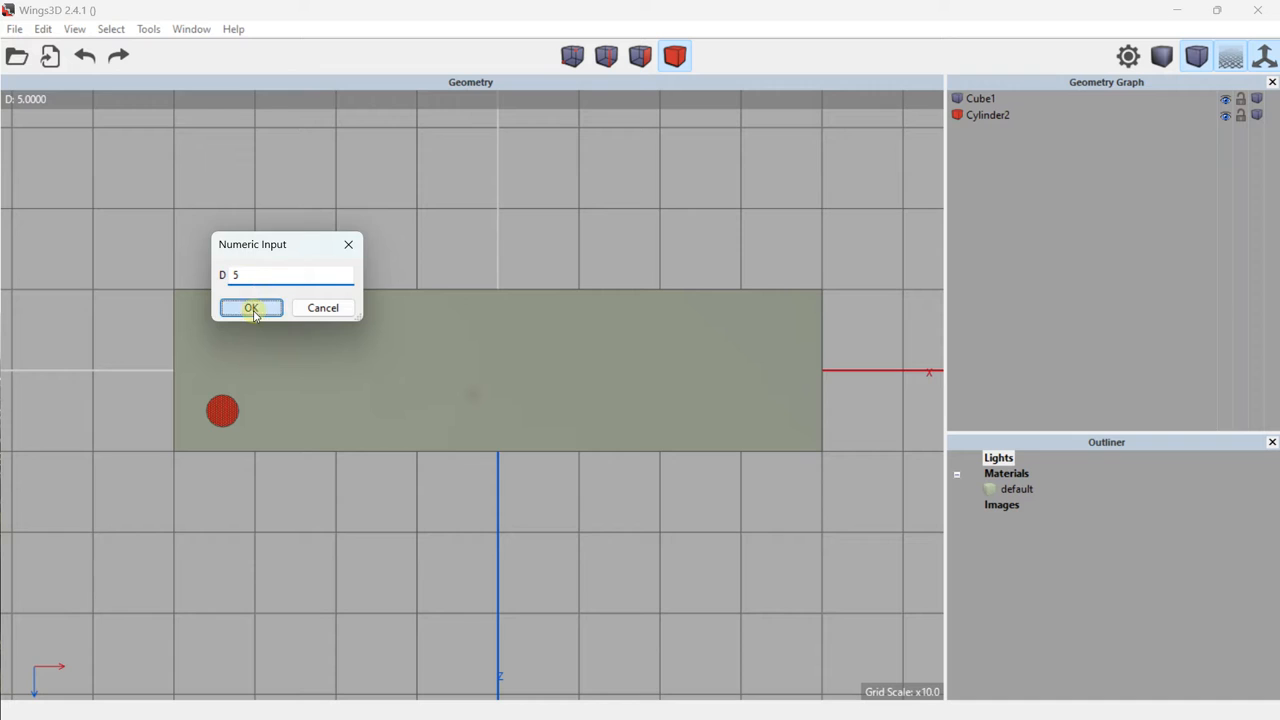
pyautogui.click(251, 307)
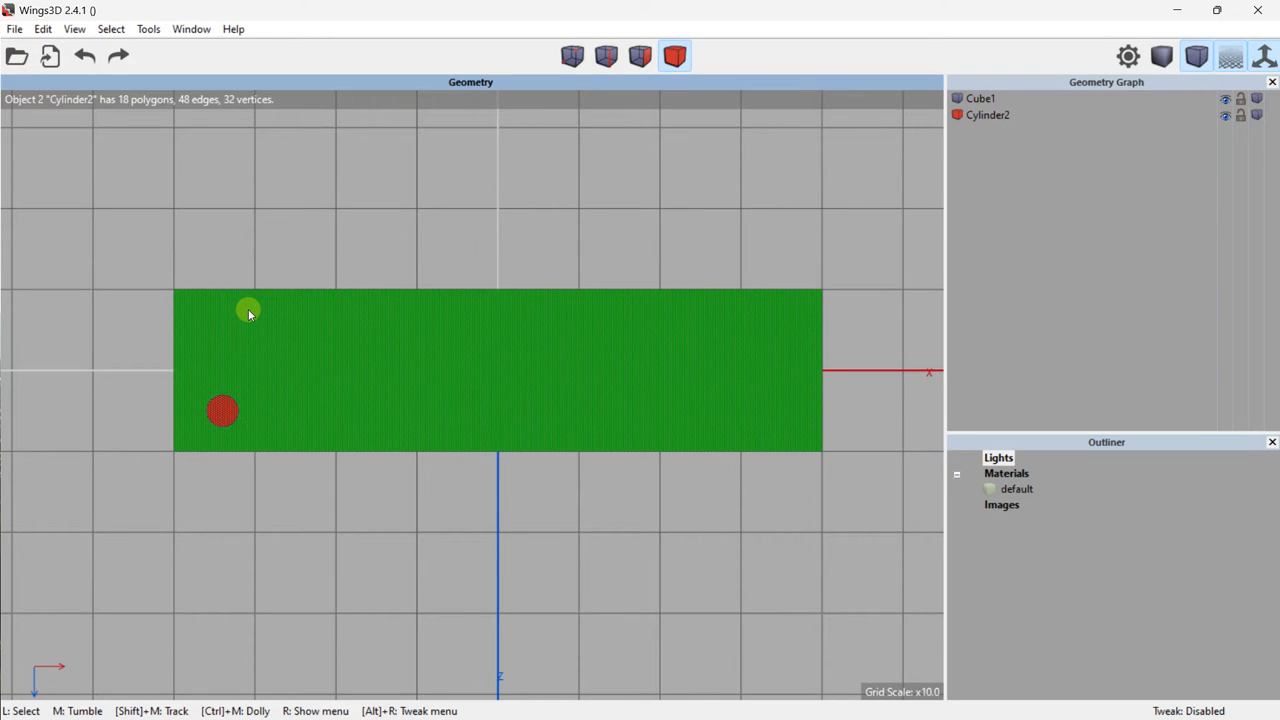
# Step: Duplicate the cylinder along the Z axis by -10, placing the copy symmetrically across the plate's centre line
pyautogui.rightClick(220, 411)
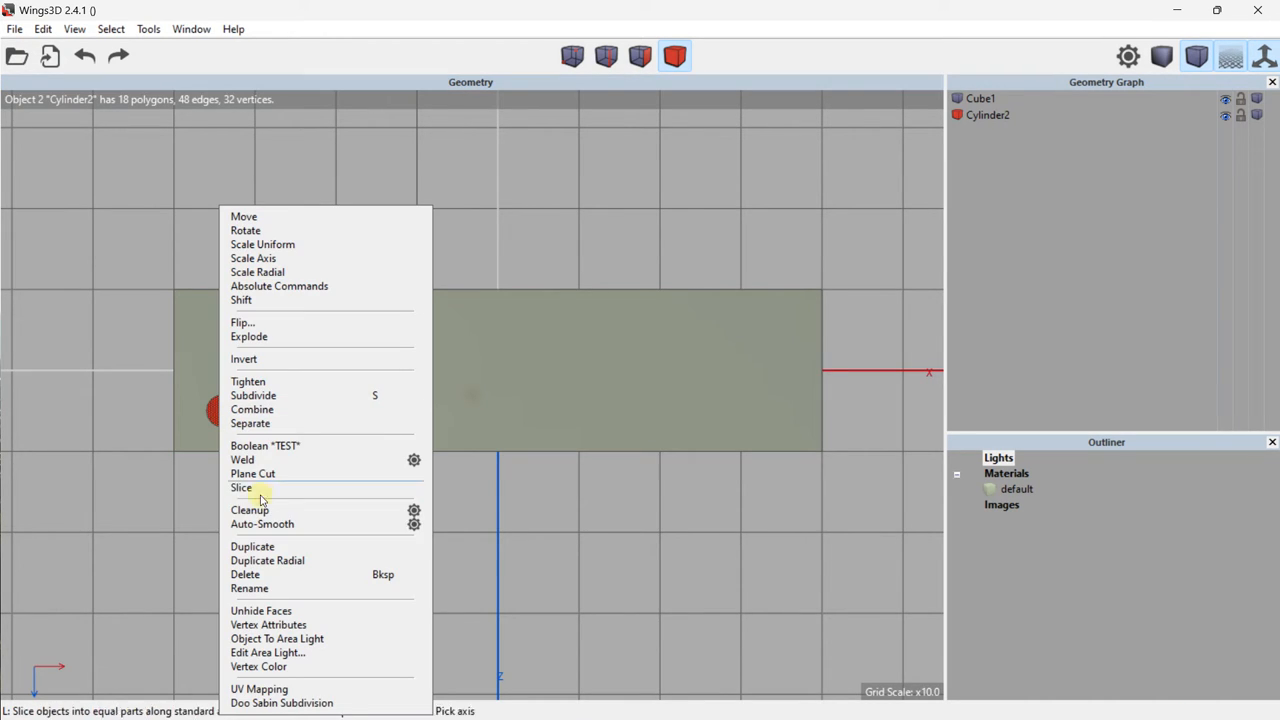
pyautogui.click(254, 546)
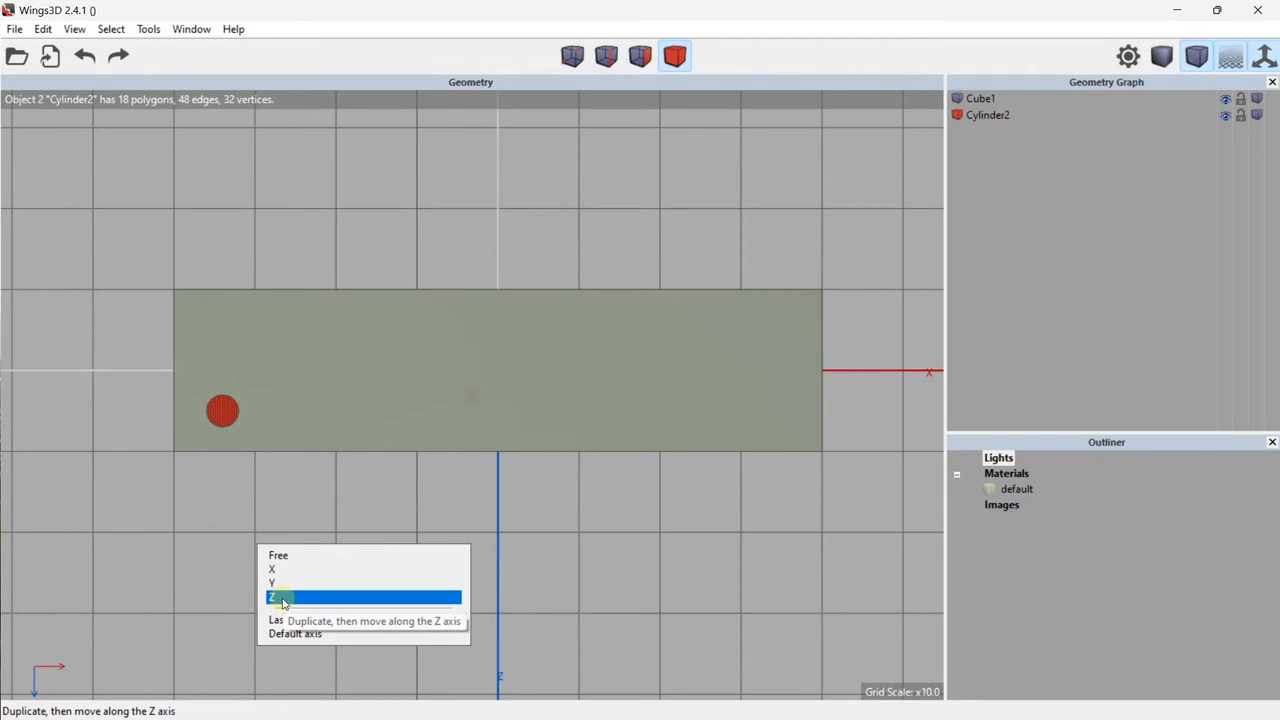
pyautogui.click(282, 598)
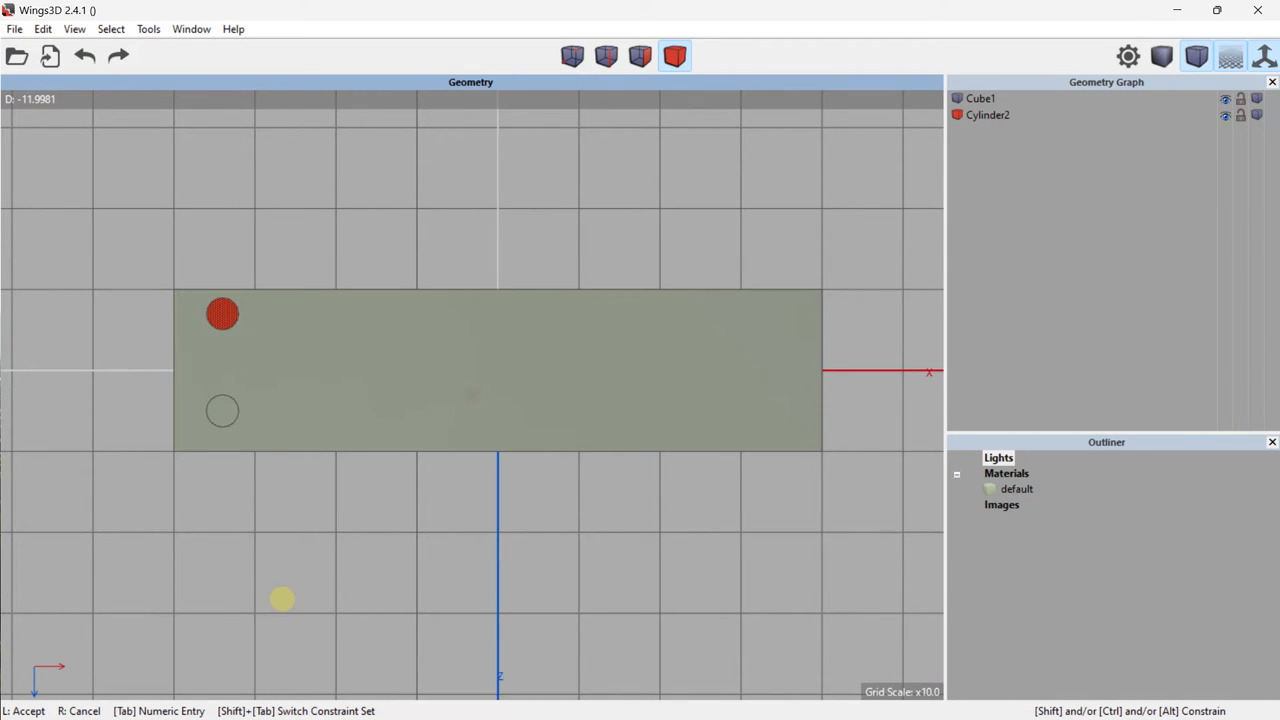
pyautogui.press('Tab')
pyautogui.moveTo(278, 599); pyautogui.dragTo(231, 582)
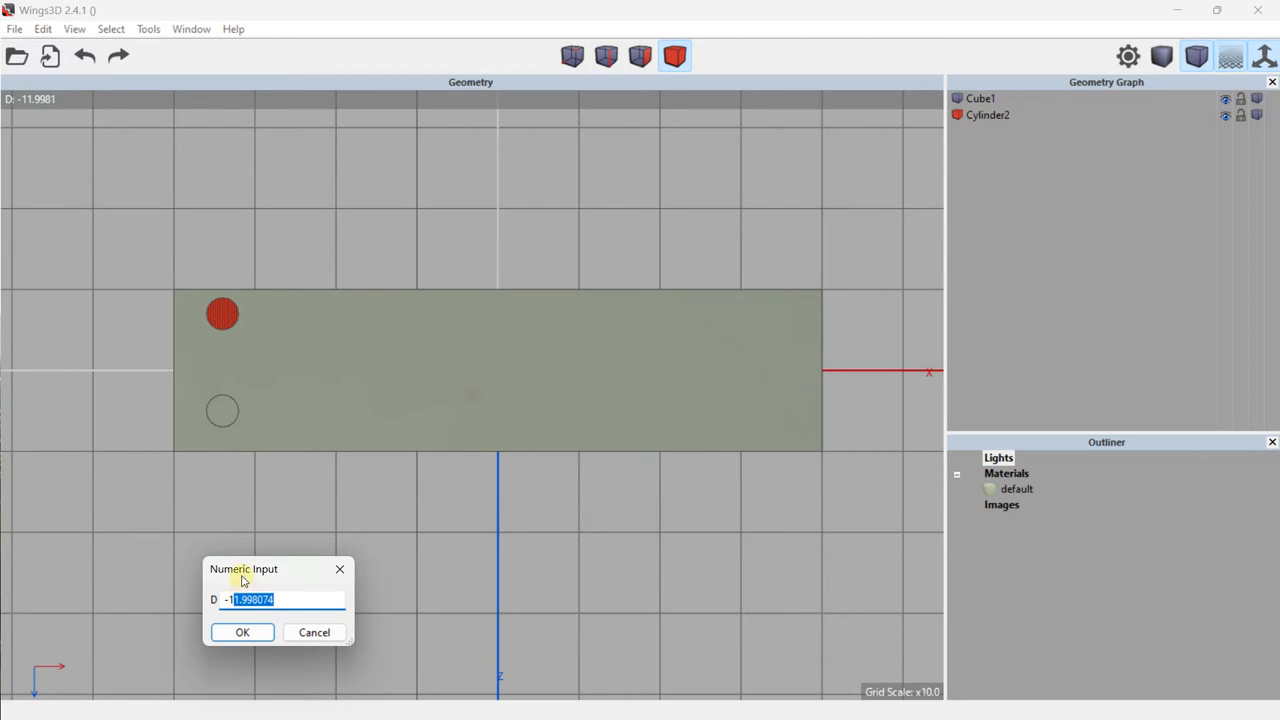
pyautogui.click(243, 632)
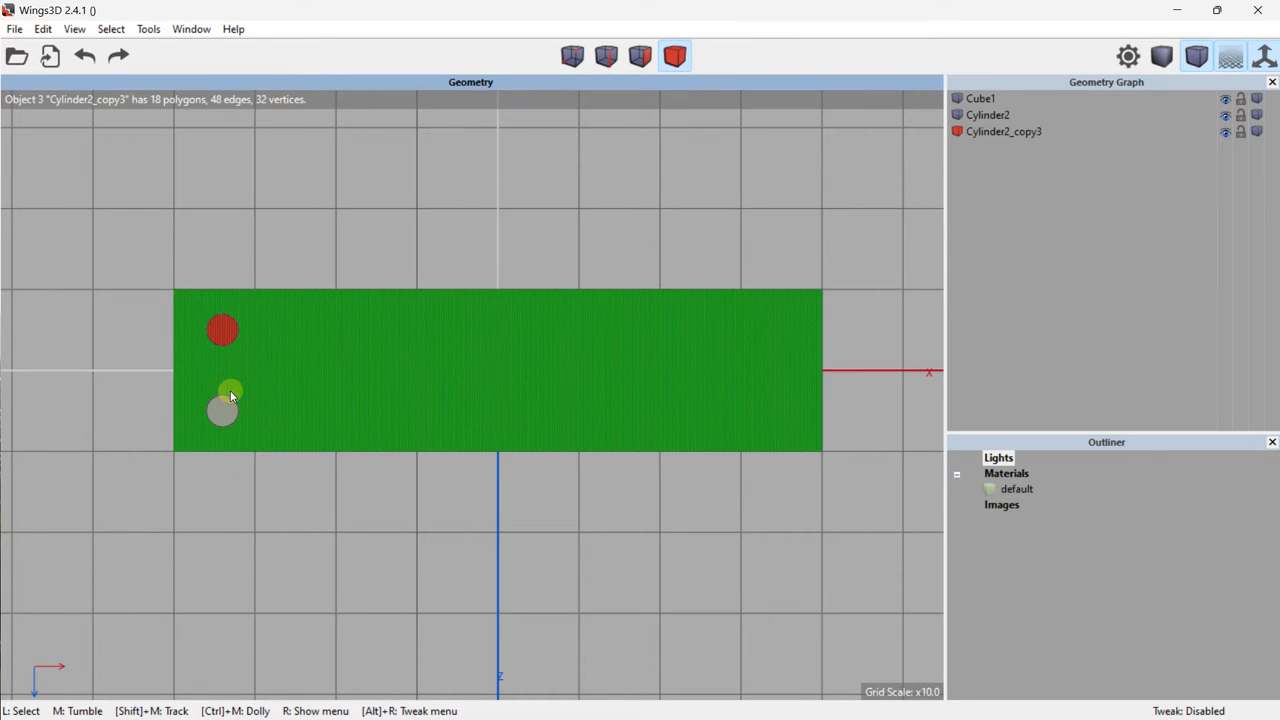
# Step: Add the original cylinder to the selection and duplicate both cylinders by 14 along the X axis
pyautogui.click(222, 408)
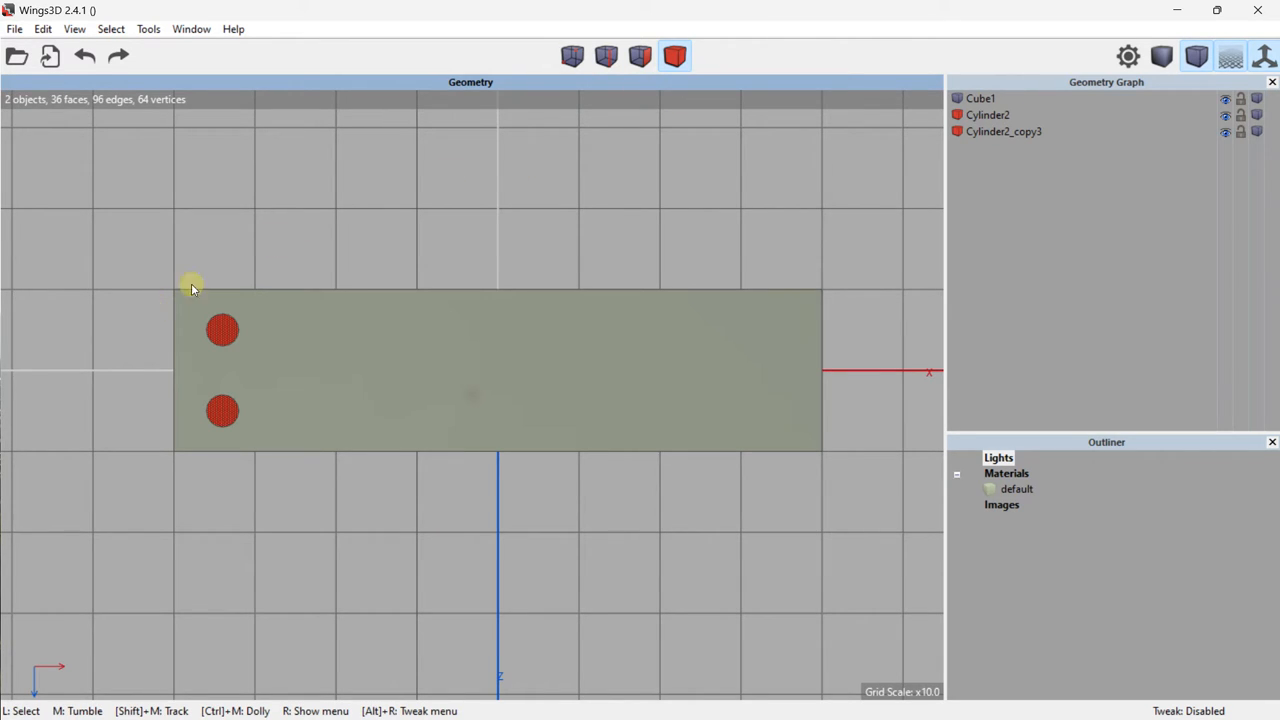
pyautogui.rightClick(220, 330)
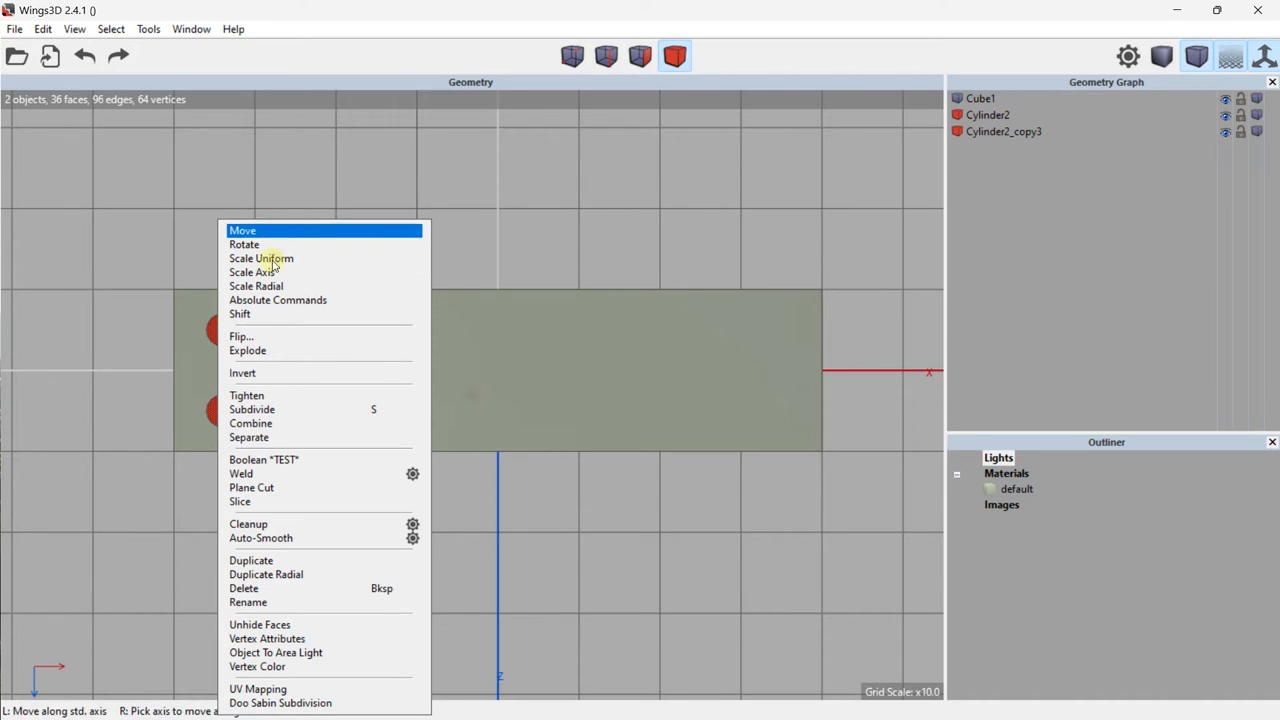
pyautogui.click(268, 560)
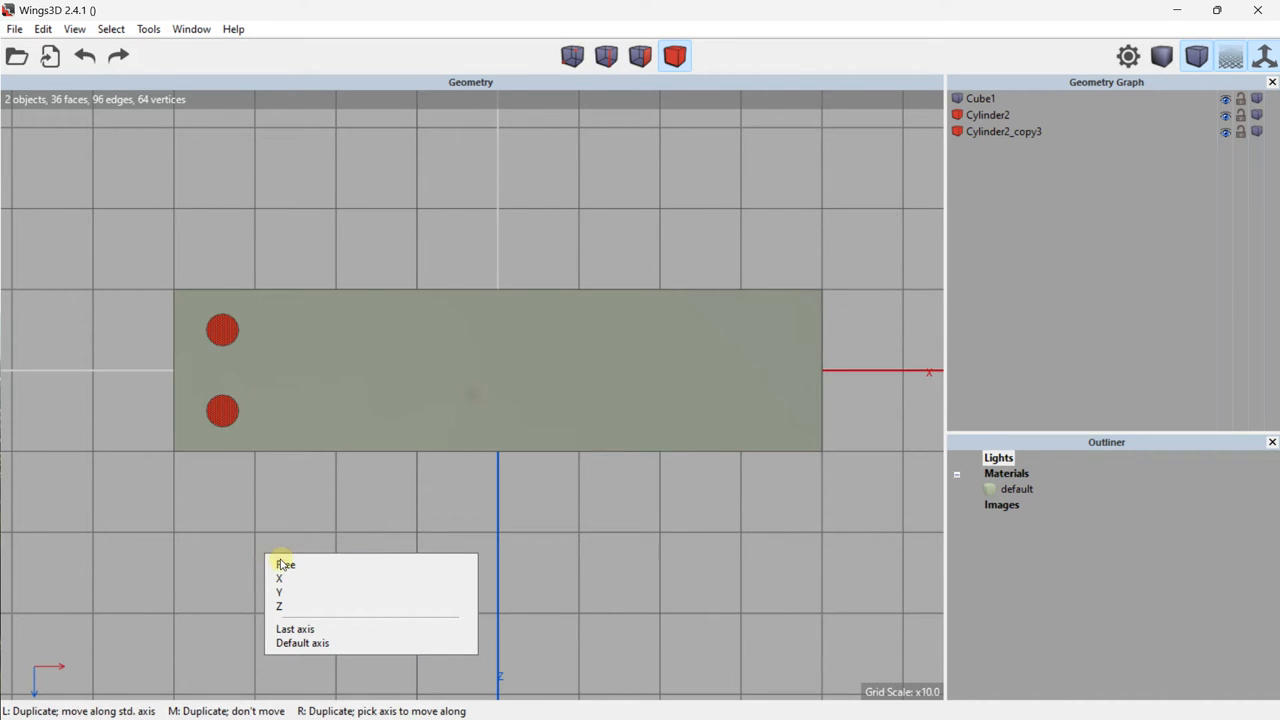
pyautogui.click(281, 578)
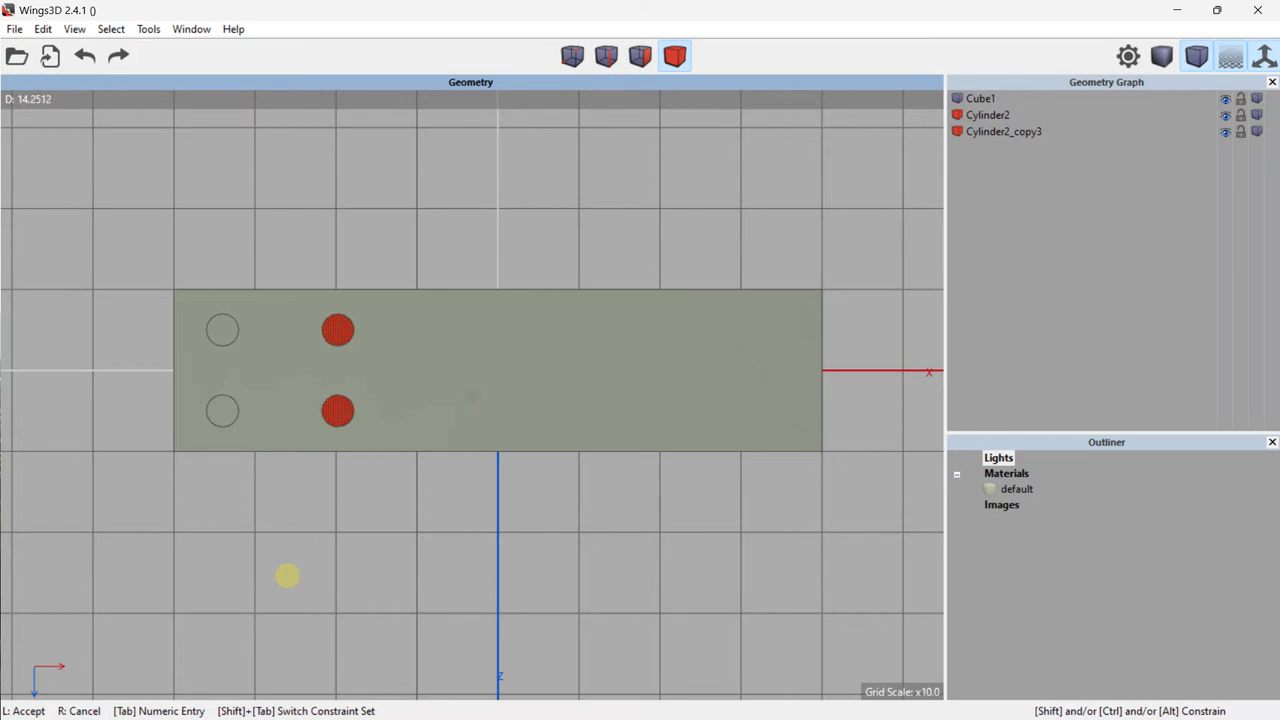
pyautogui.press('Tab')
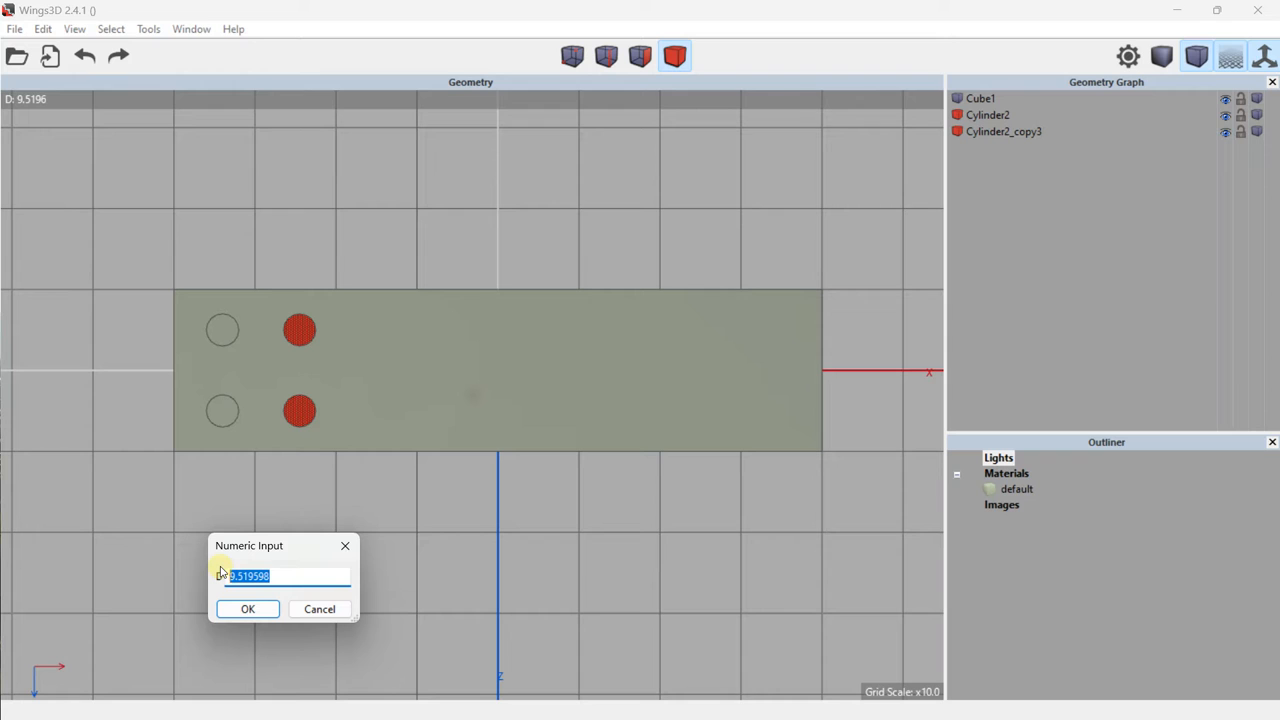
pyautogui.write('14')
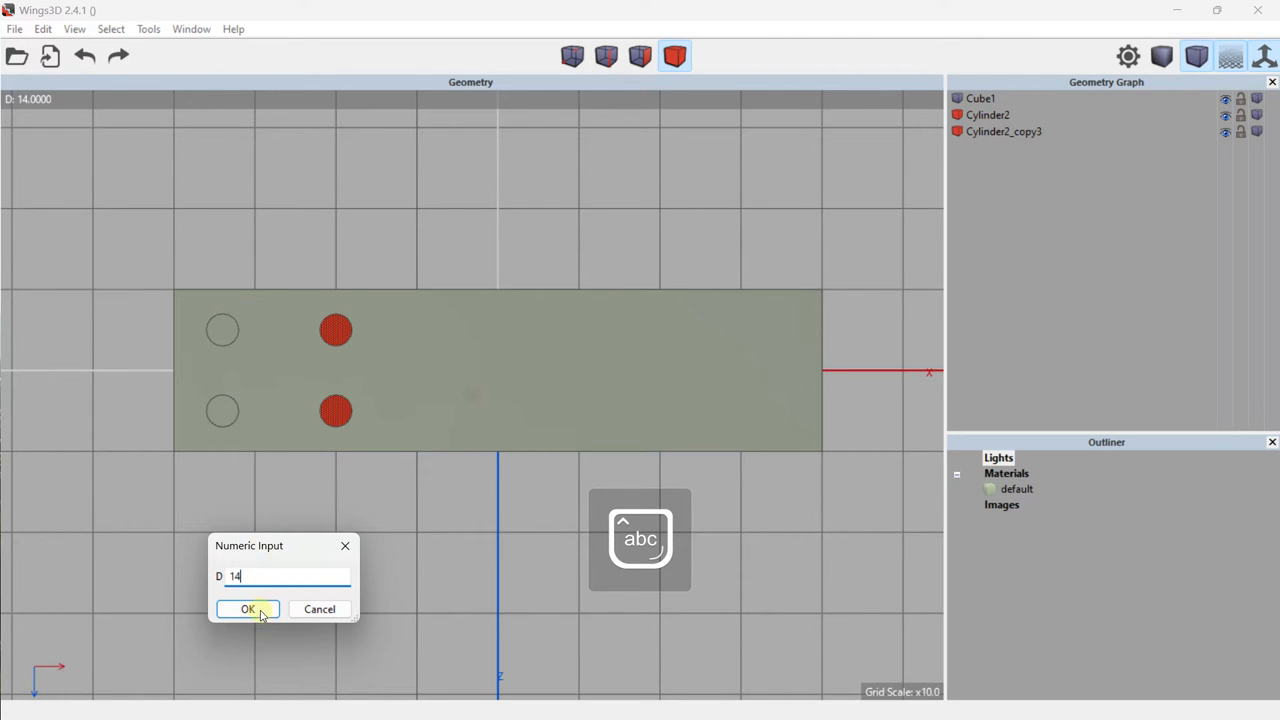
pyautogui.click(250, 610)
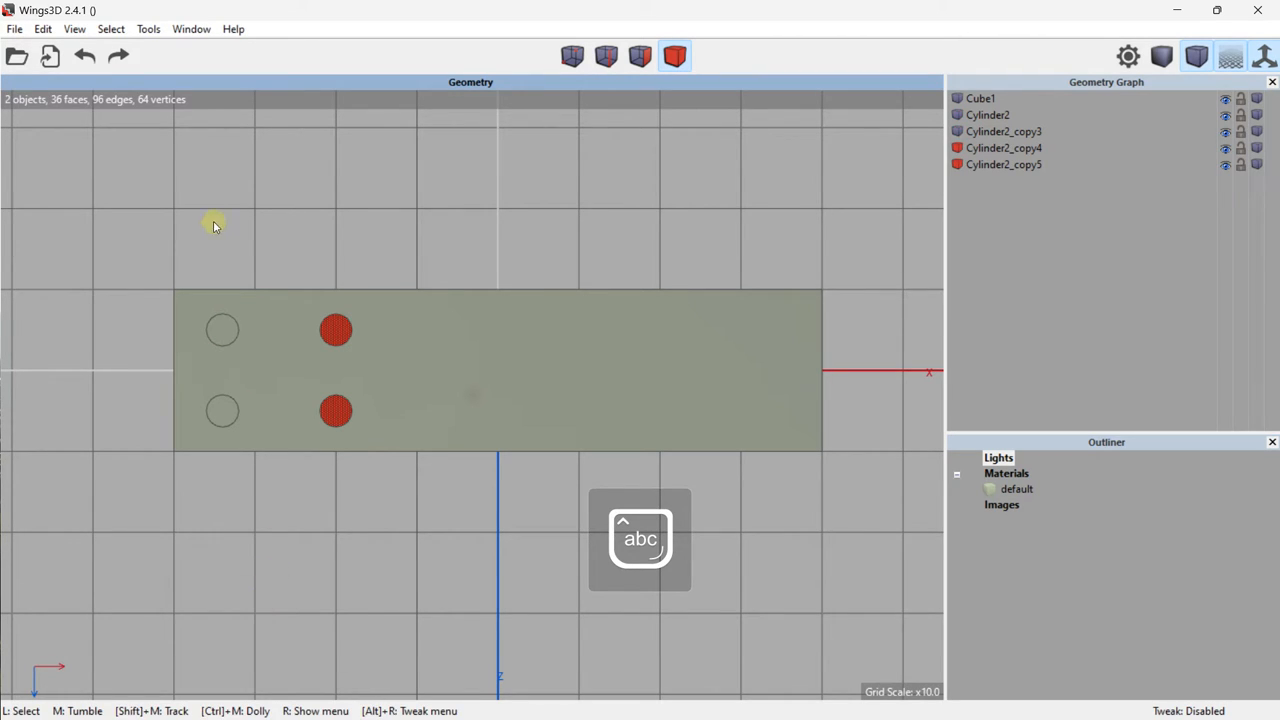
# Step: Select all four cylinders and duplicate them by 54 along the X axis, towards the opposite end of the plate
pyautogui.click(219, 333)
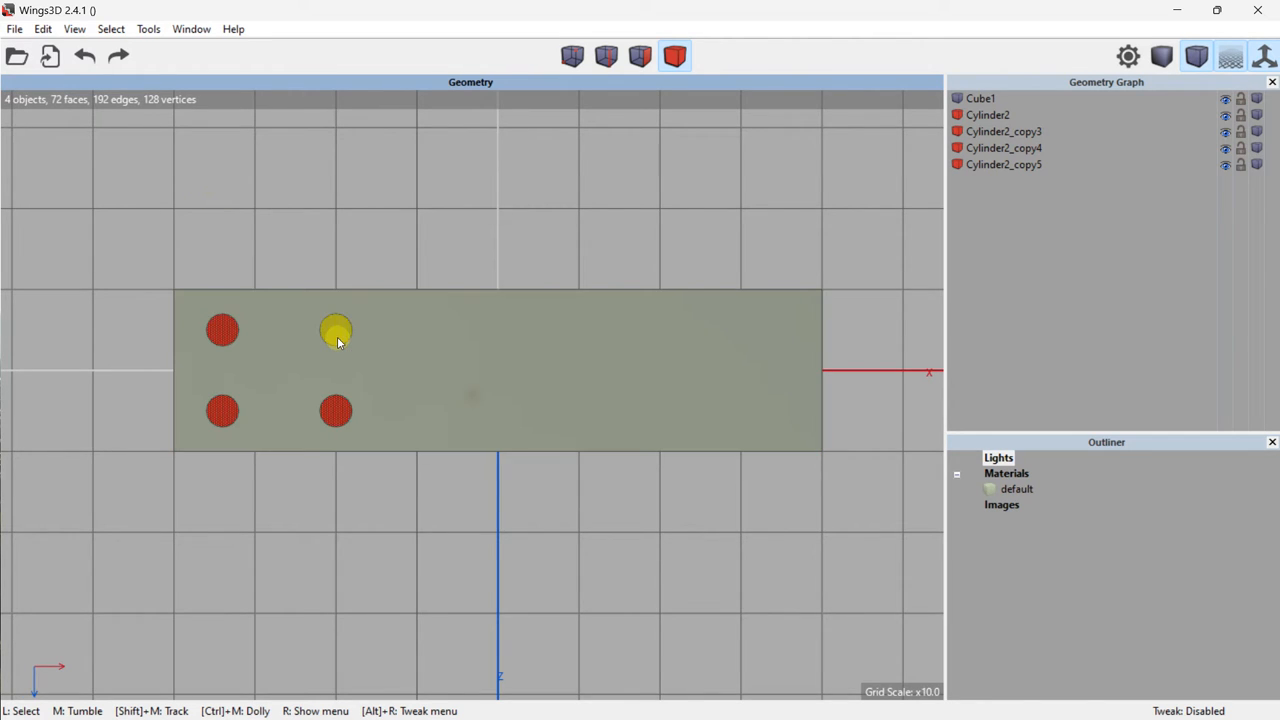
pyautogui.rightClick(337, 336)
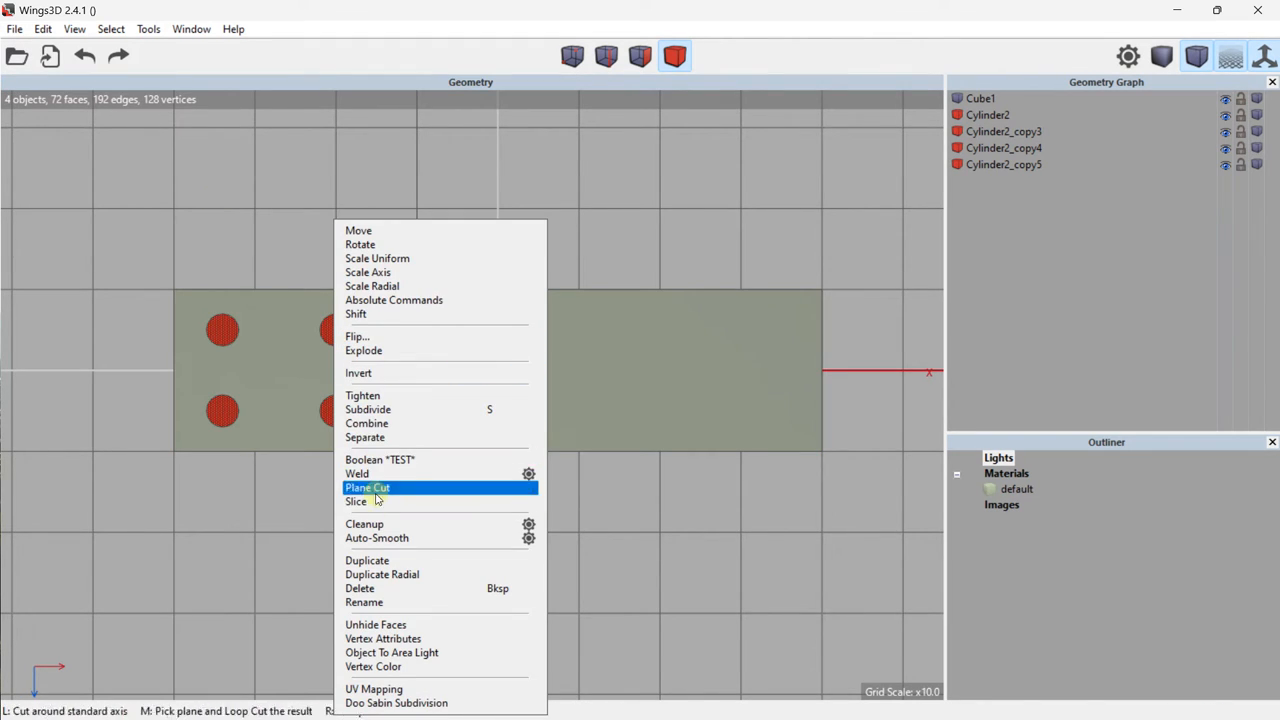
pyautogui.click(382, 560)
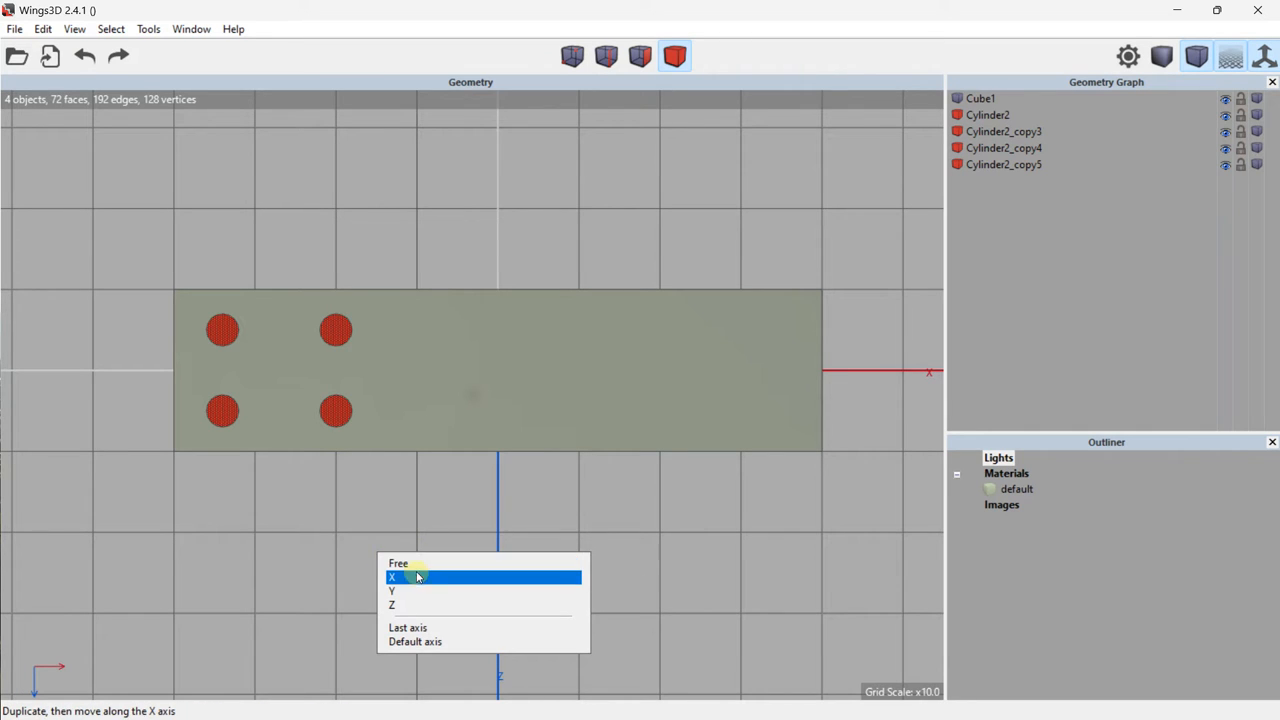
pyautogui.click(417, 578)
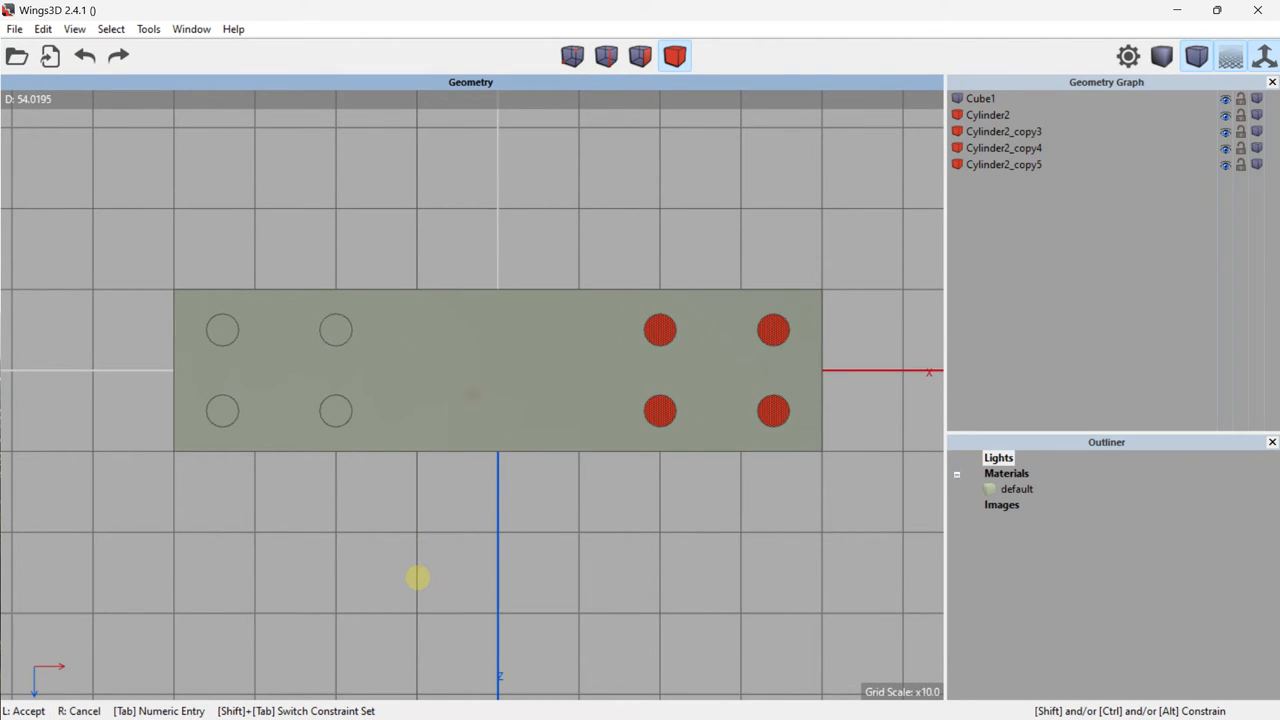
pyautogui.press('capslock')
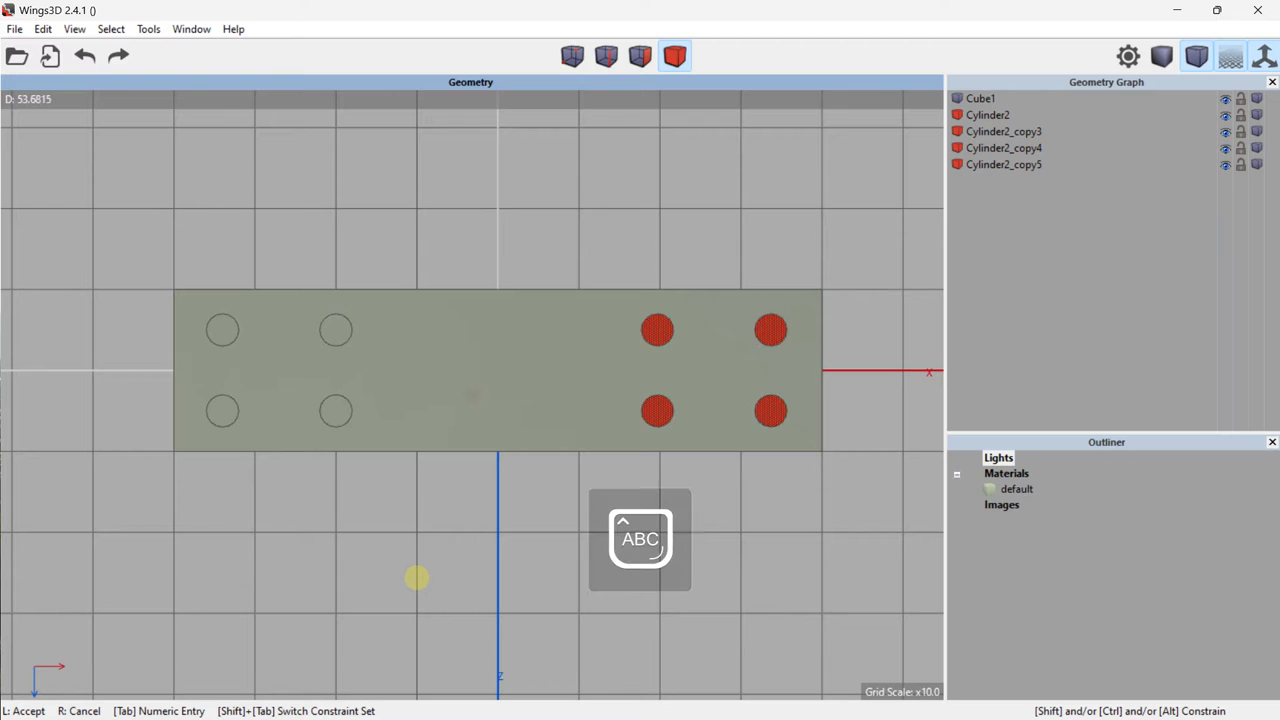
pyautogui.press('Tab')
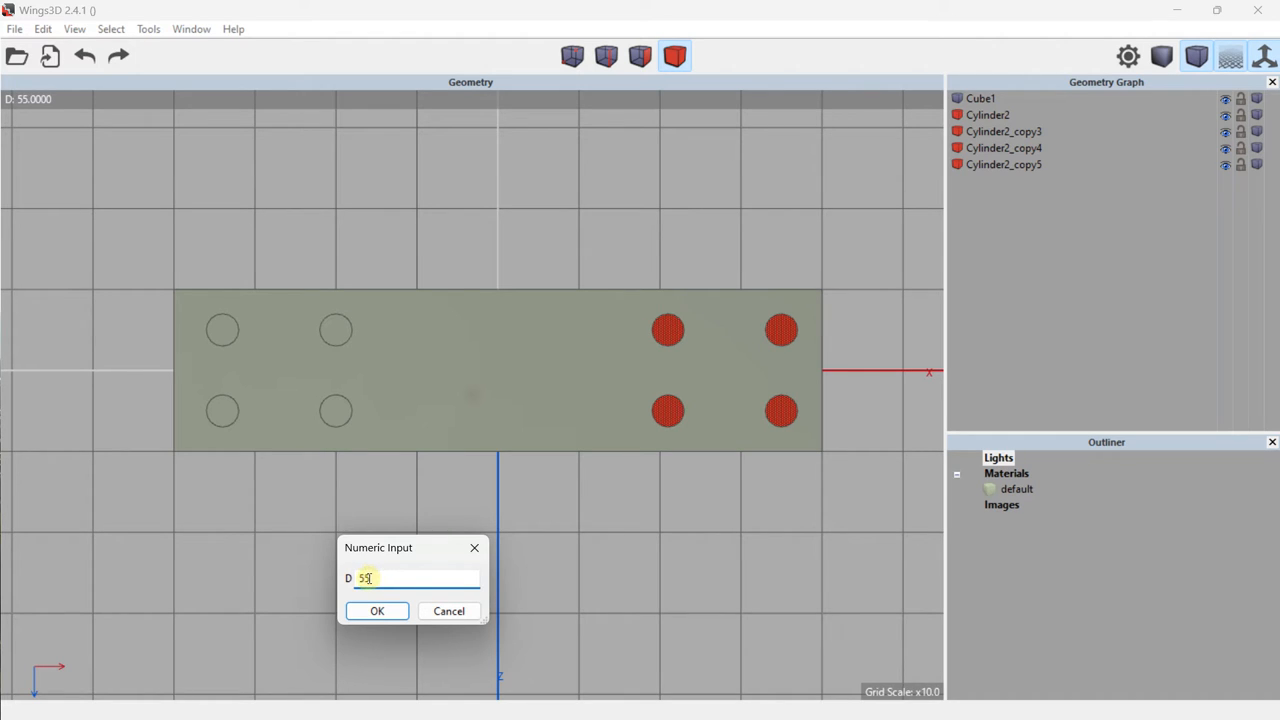
pyautogui.press('BackSpace')
pyautogui.write('2')
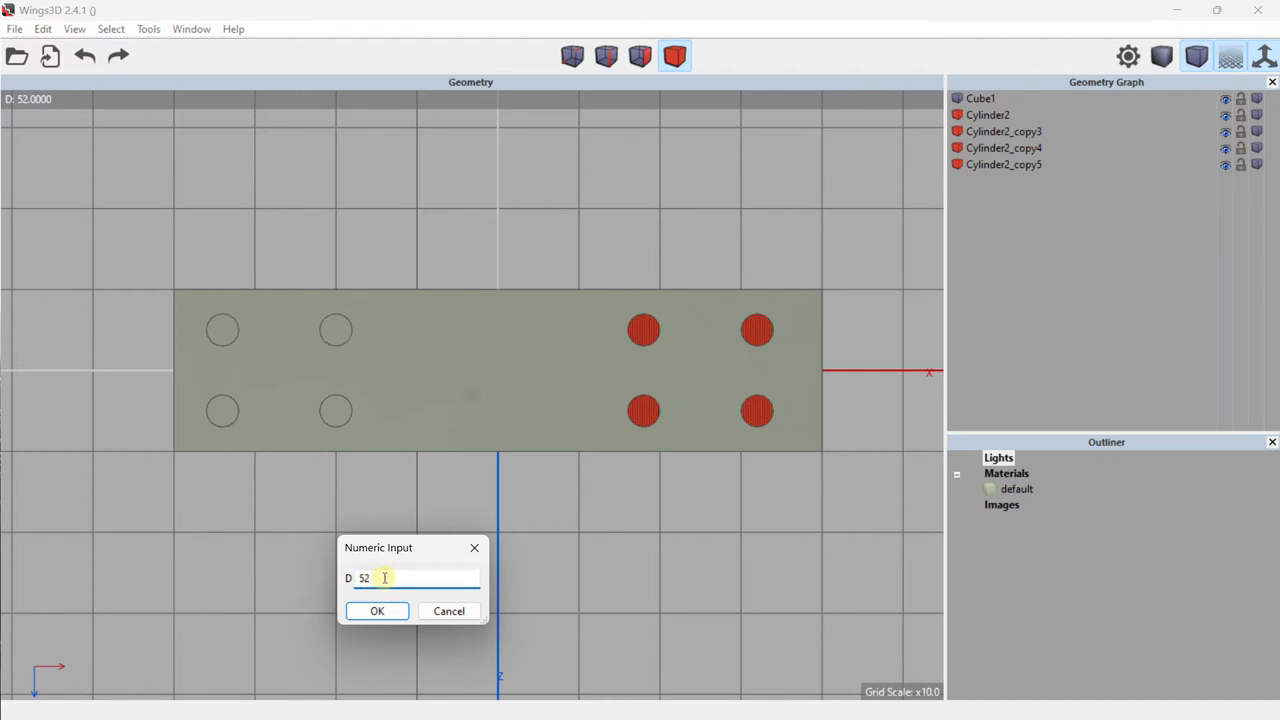
pyautogui.press('BackSpace')
pyautogui.write('3')
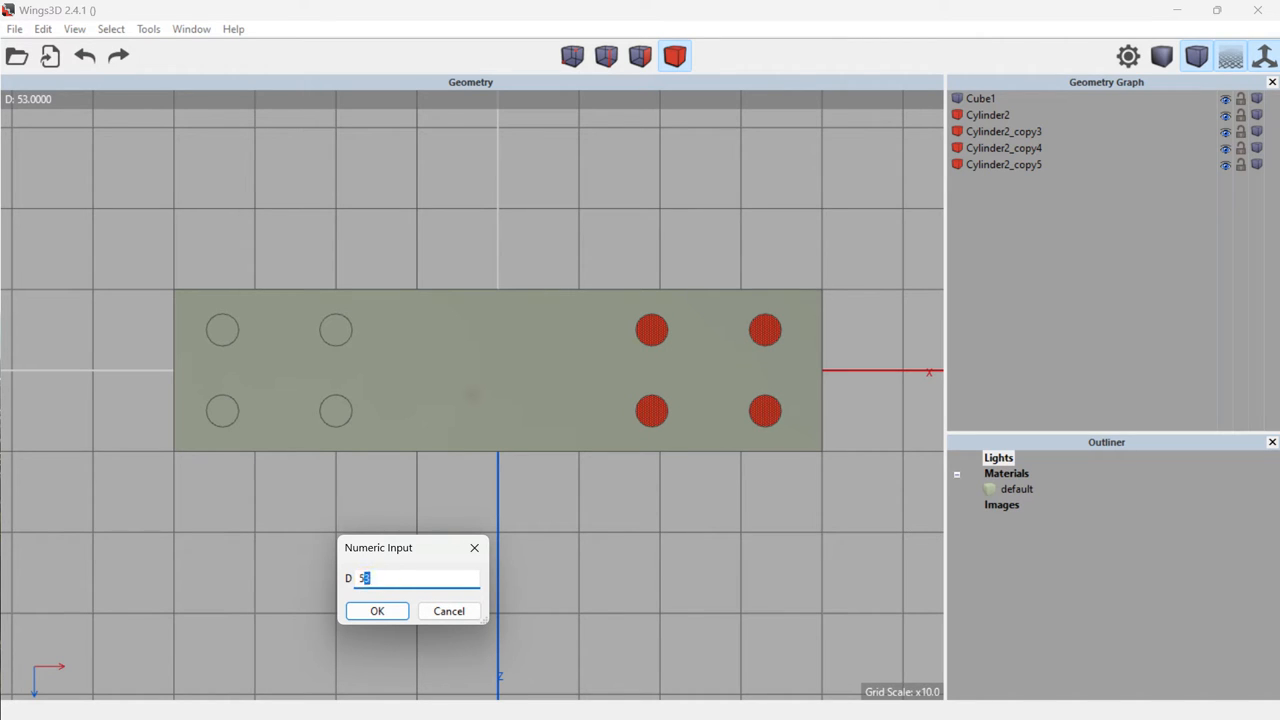
pyautogui.write('4')
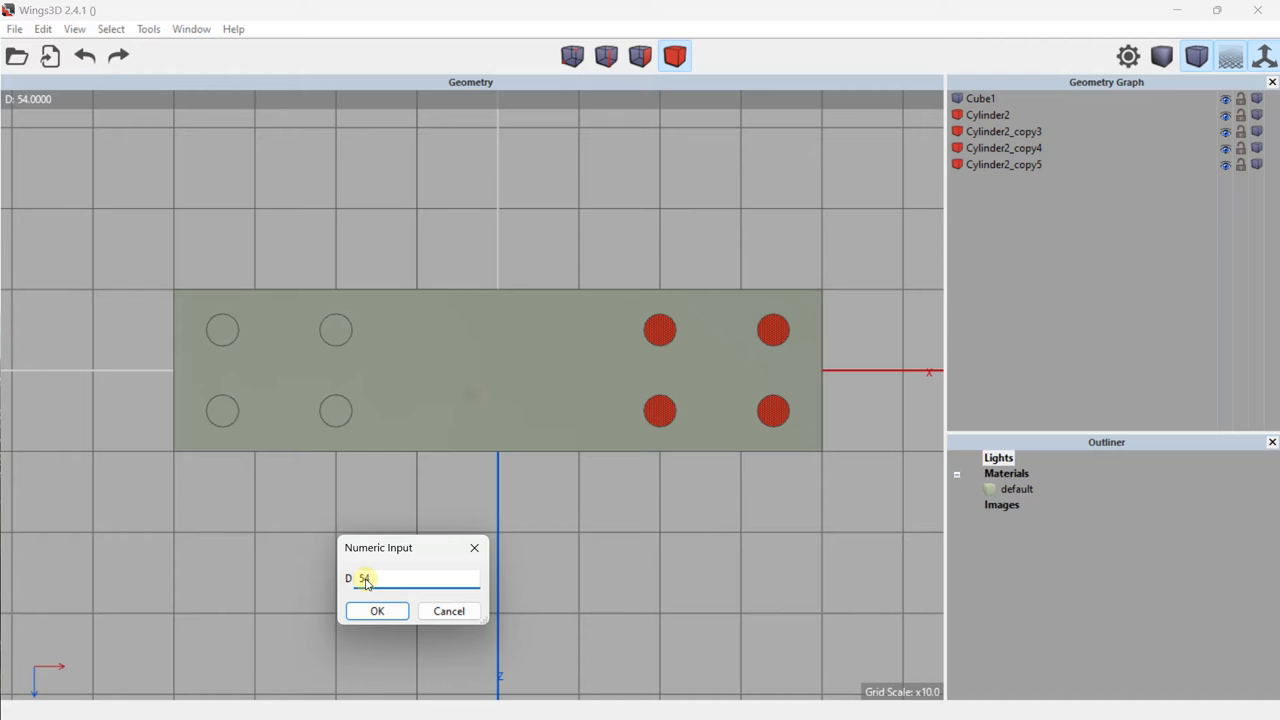
pyautogui.click(366, 611)
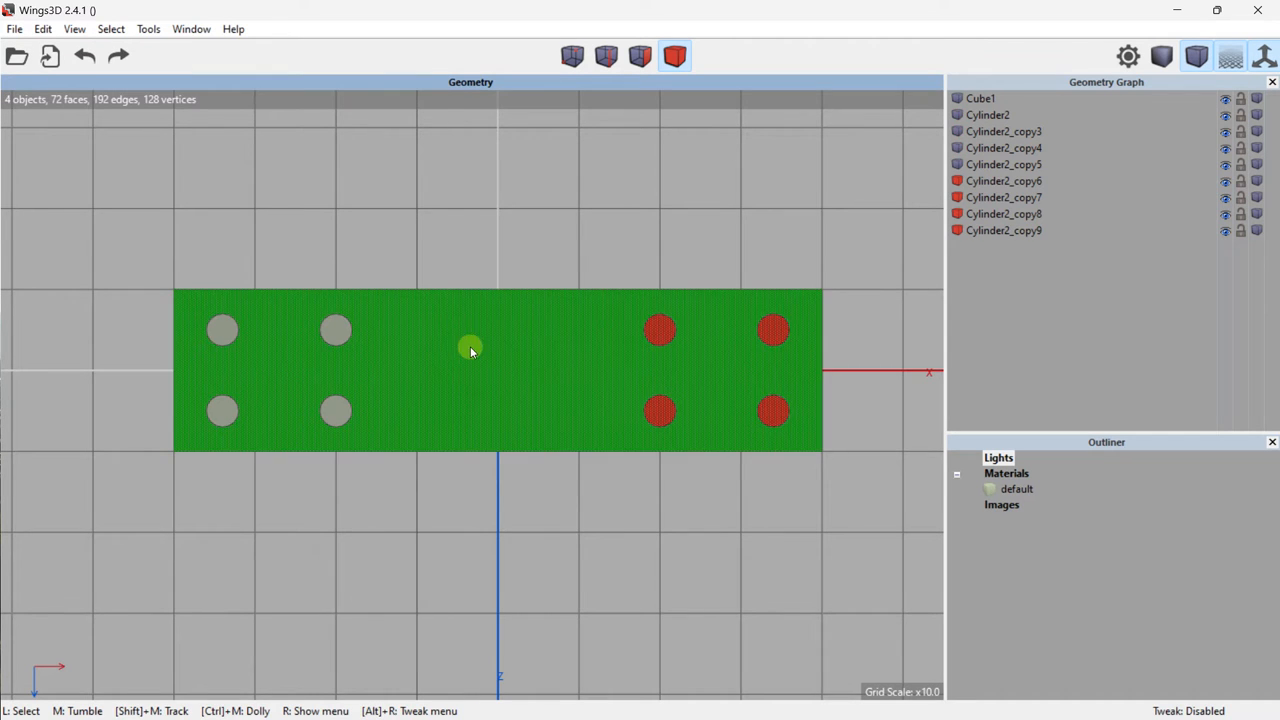
# Step: Clear the cylinder selection and select the whole plate in body mode
pyautogui.moveTo(469, 346); pyautogui.dragTo(457, 371, button='middle')
pyautogui.click(457, 371)
pyautogui.press('space')
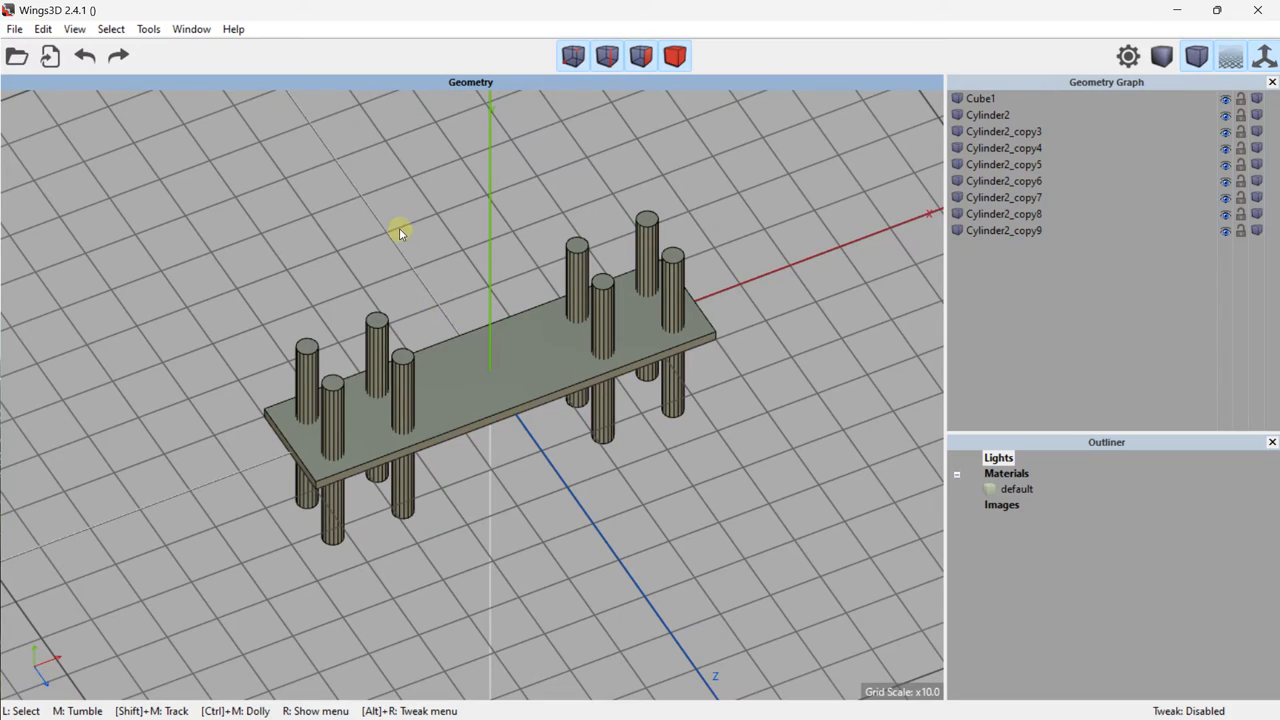
pyautogui.moveTo(409, 270); pyautogui.dragTo(409, 270, button='middle')
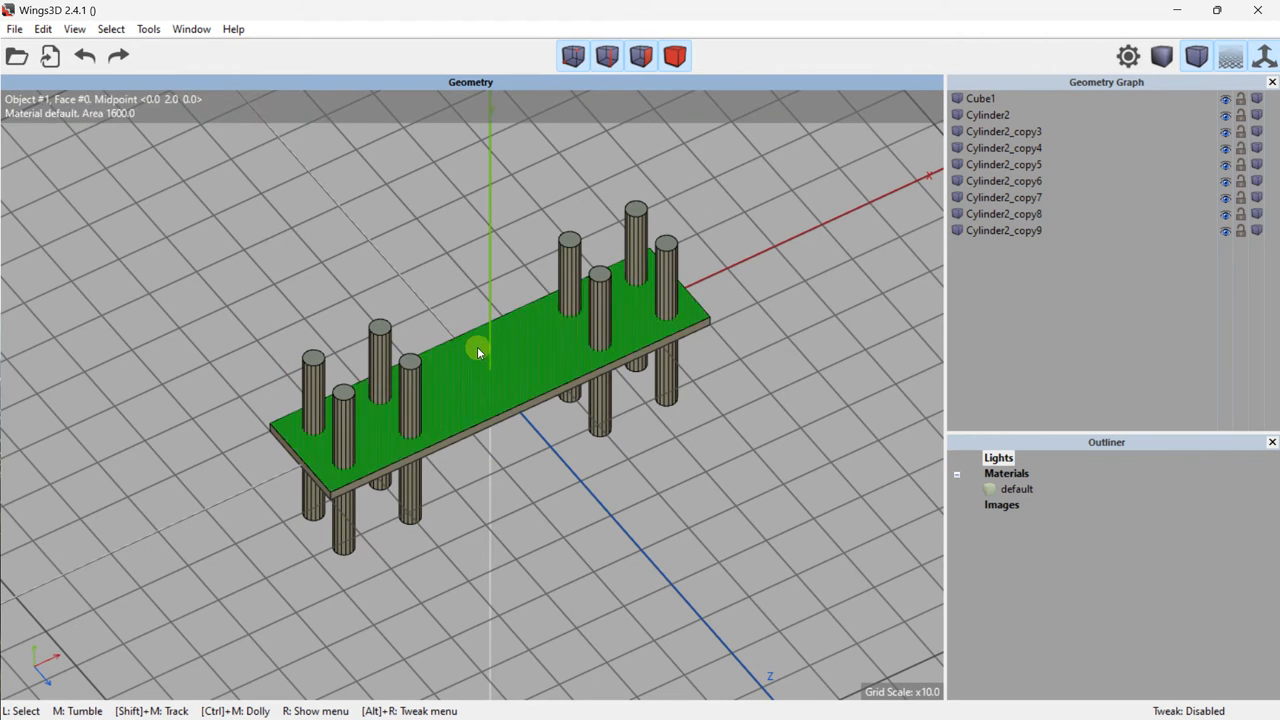
pyautogui.moveTo(477, 348); pyautogui.dragTo(477, 348, button='middle')
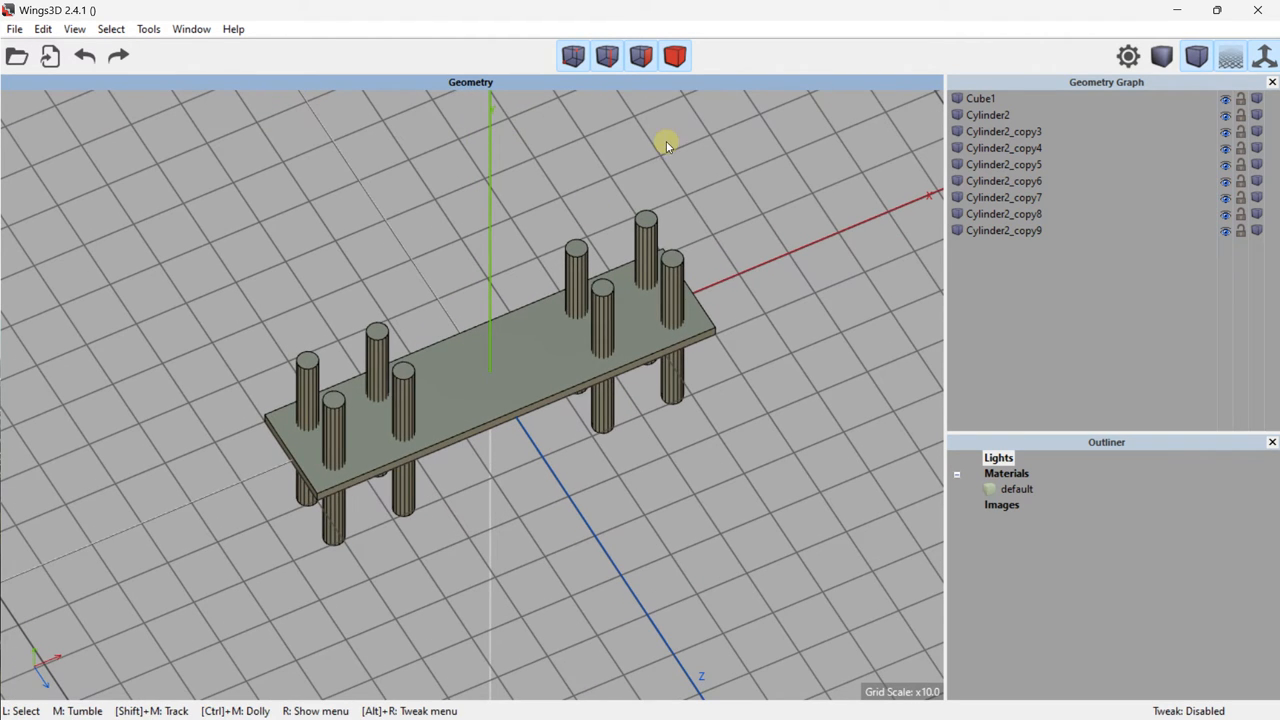
pyautogui.click(677, 57)
pyautogui.click(554, 378)
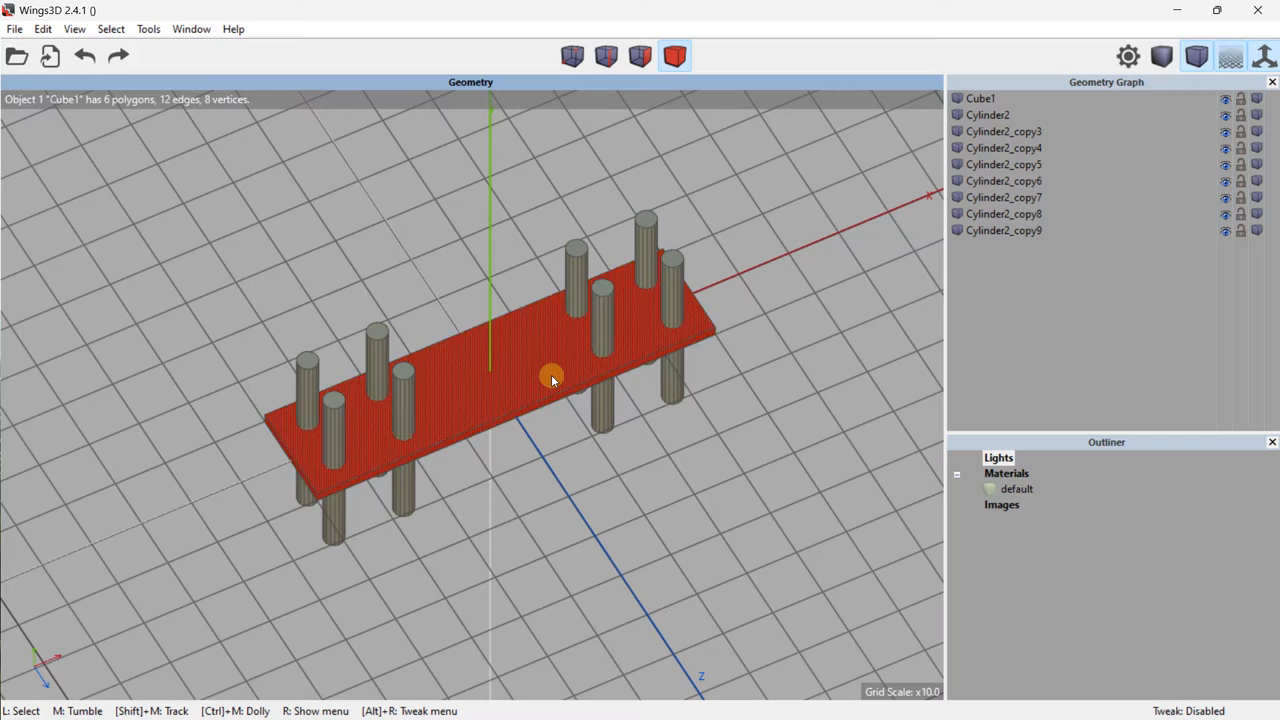
pyautogui.rightClick(520, 390)
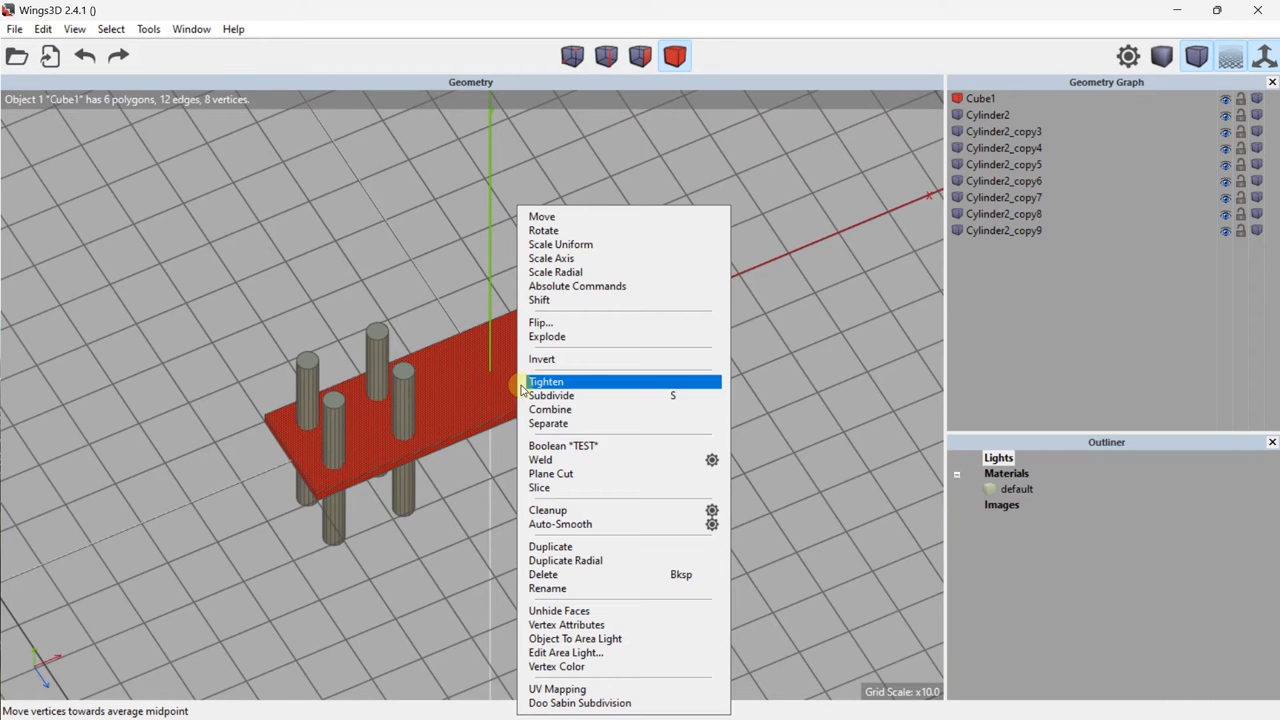
pyautogui.click(571, 448)
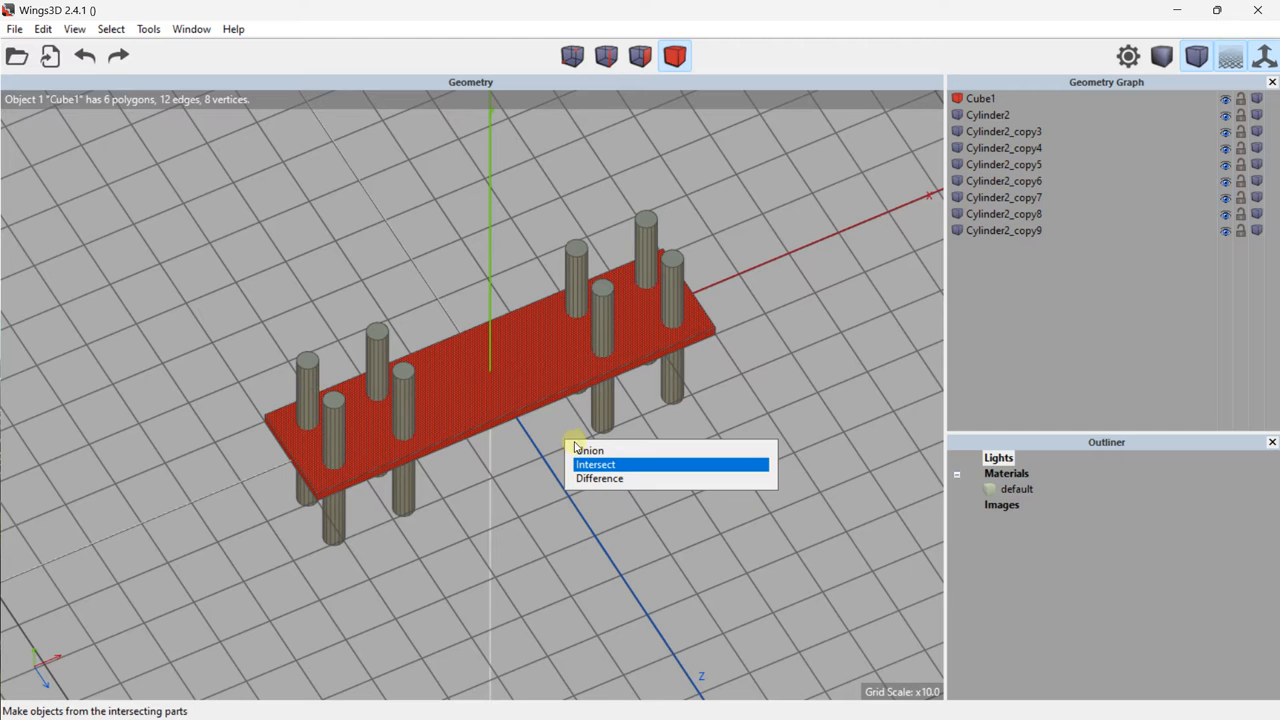
pyautogui.click(515, 503)
# Step: Subtract the outer cylinder on the +Z side of the plate's -X end from the plate with a Boolean Difference
pyautogui.scroll(3, 279, 423)
pyautogui.scroll(-4, 380, 372)
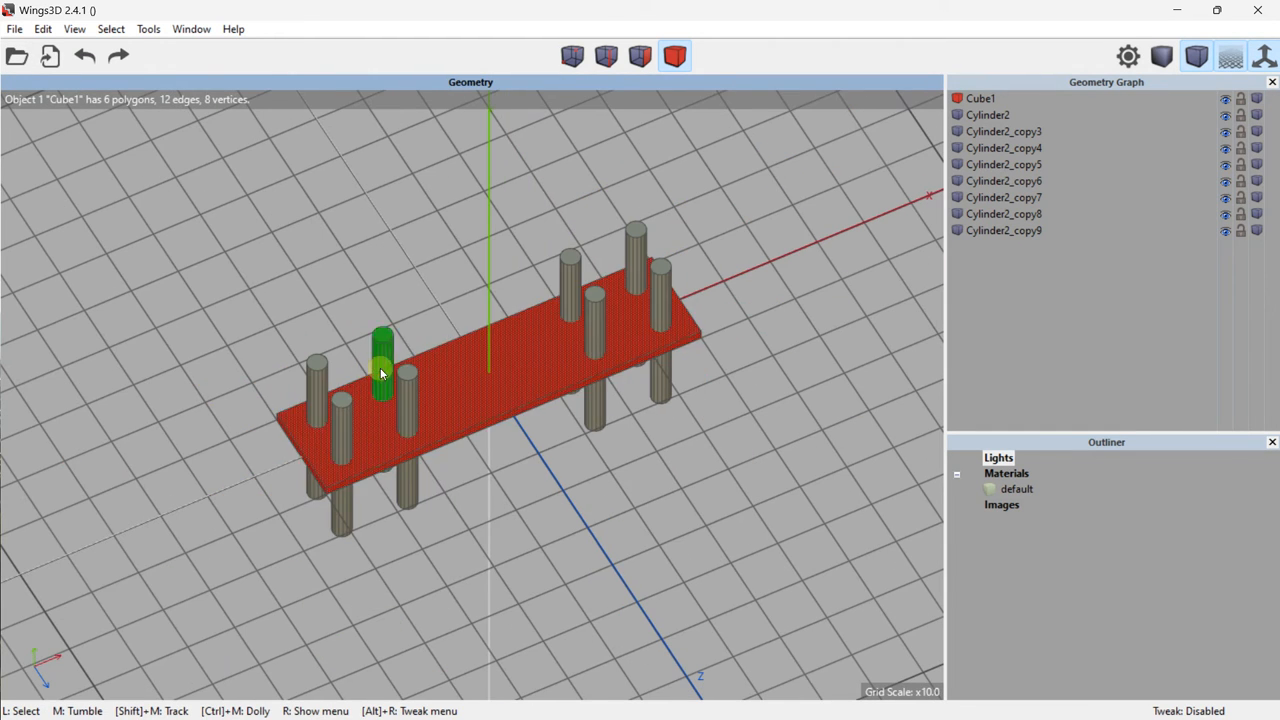
pyautogui.rightClick(550, 342)
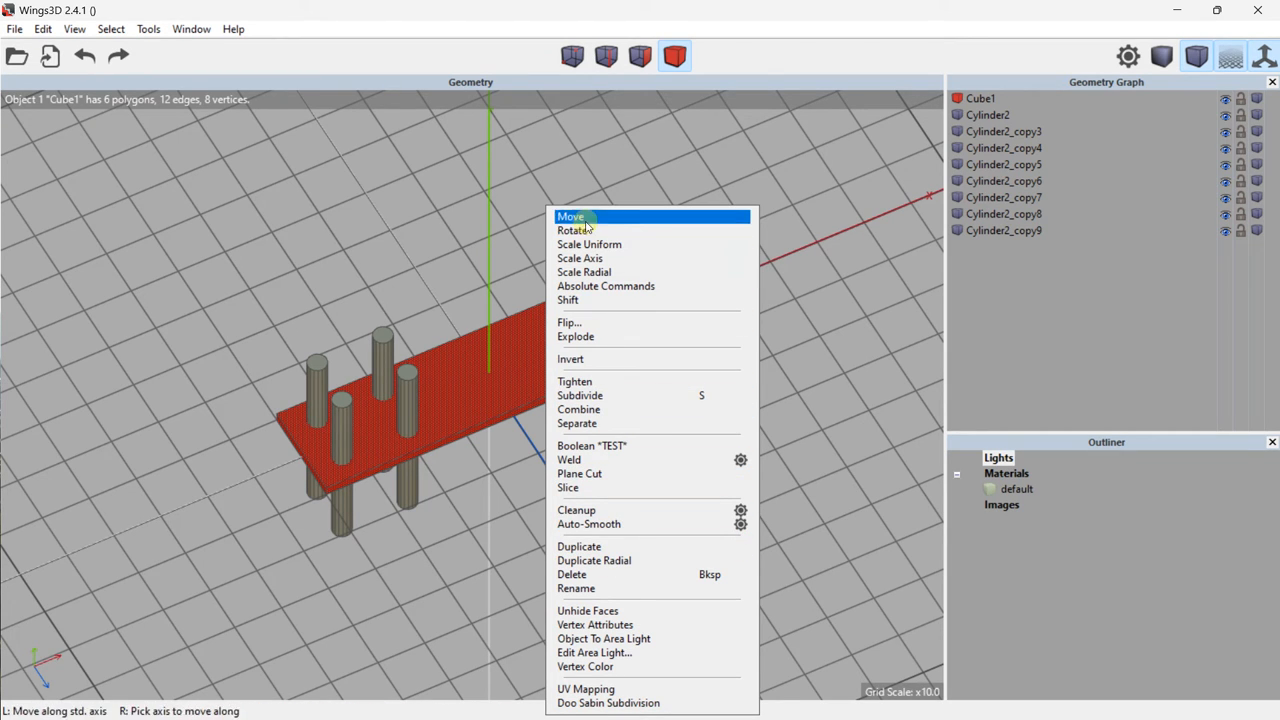
pyautogui.click(600, 447)
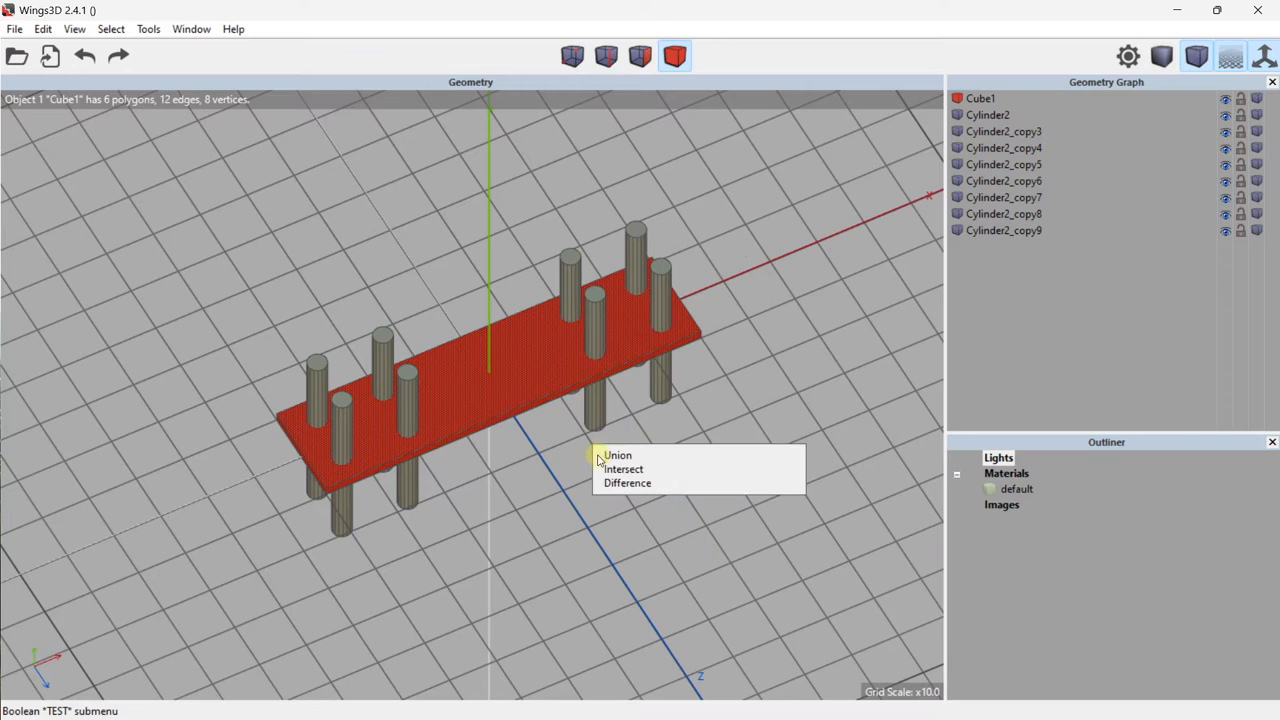
pyautogui.click(609, 483)
pyautogui.click(346, 425)
pyautogui.rightClick(356, 413)
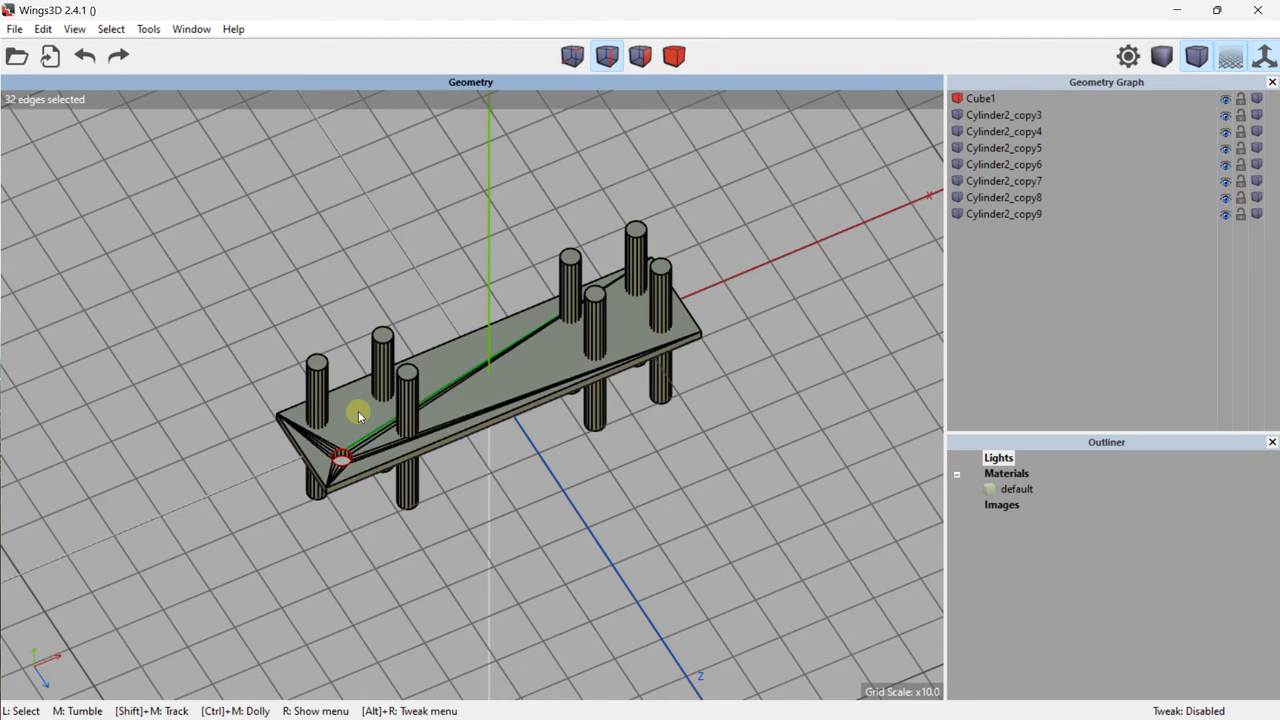
# Step: Reselect the plate as a body and subtract the outer -Z side cylinder at its -X end using Boolean Difference
pyautogui.scroll(-1, 349, 413)
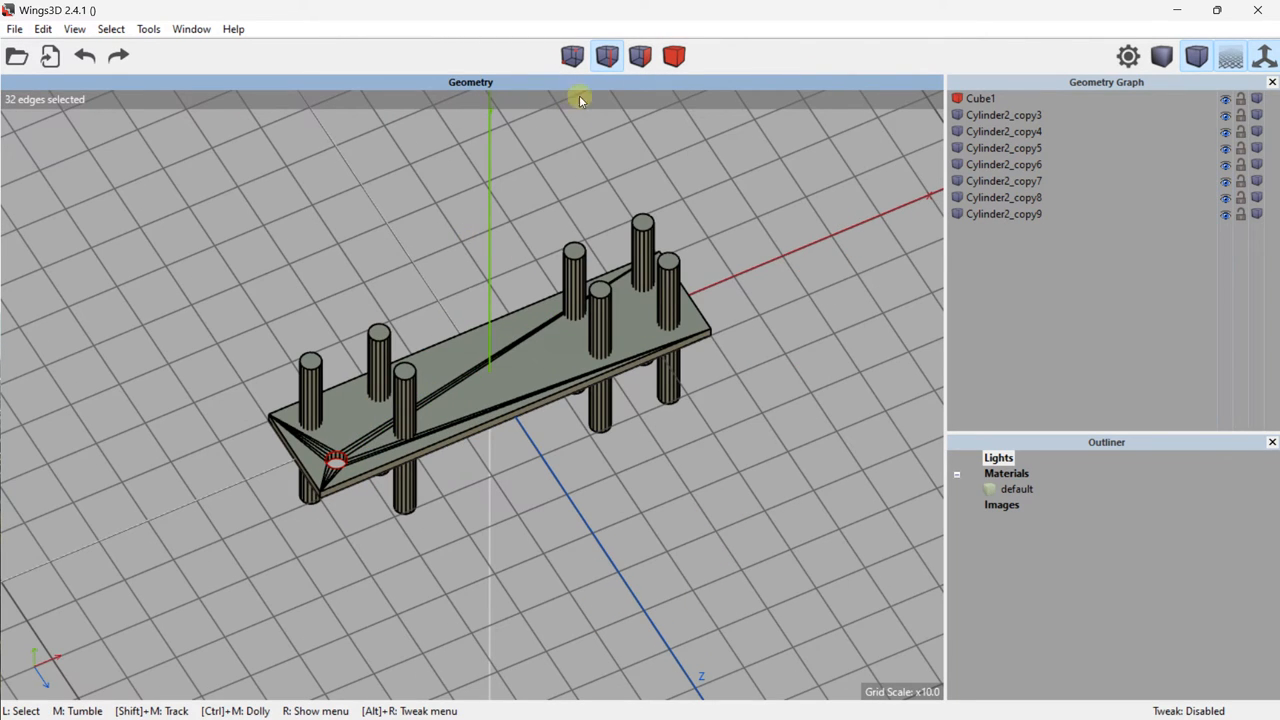
pyautogui.click(674, 56)
pyautogui.rightClick(569, 335)
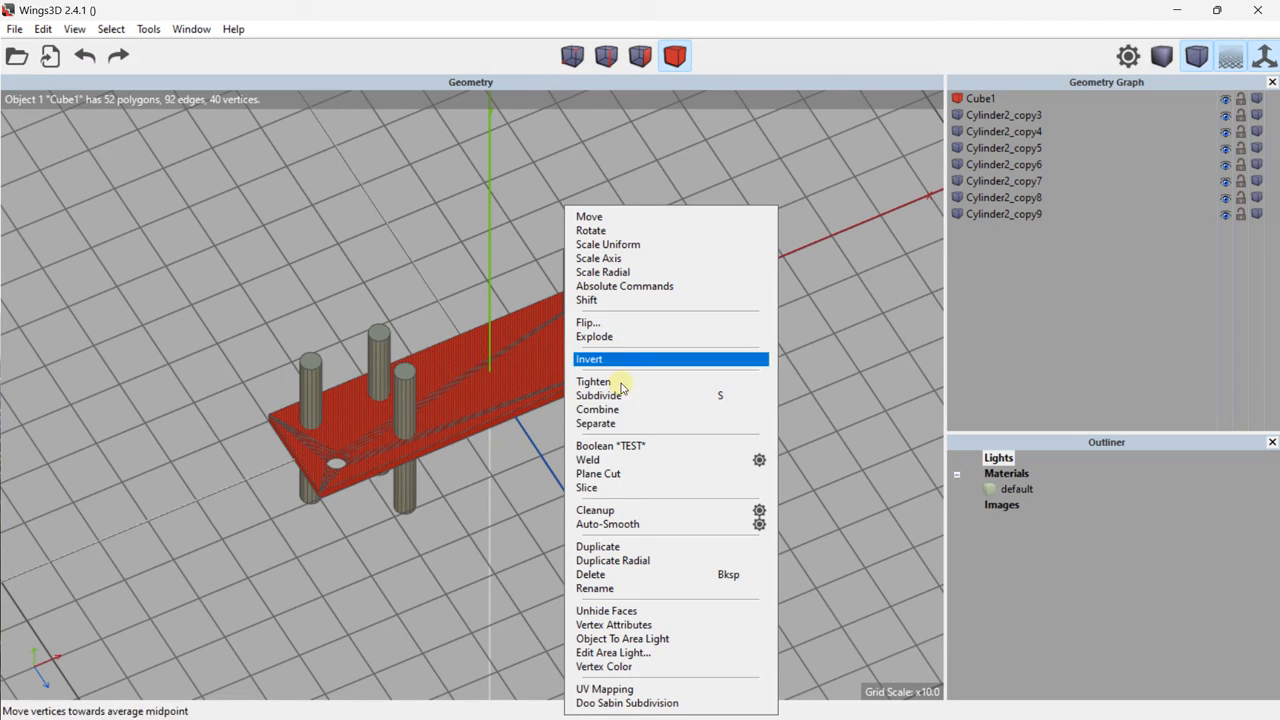
pyautogui.click(626, 447)
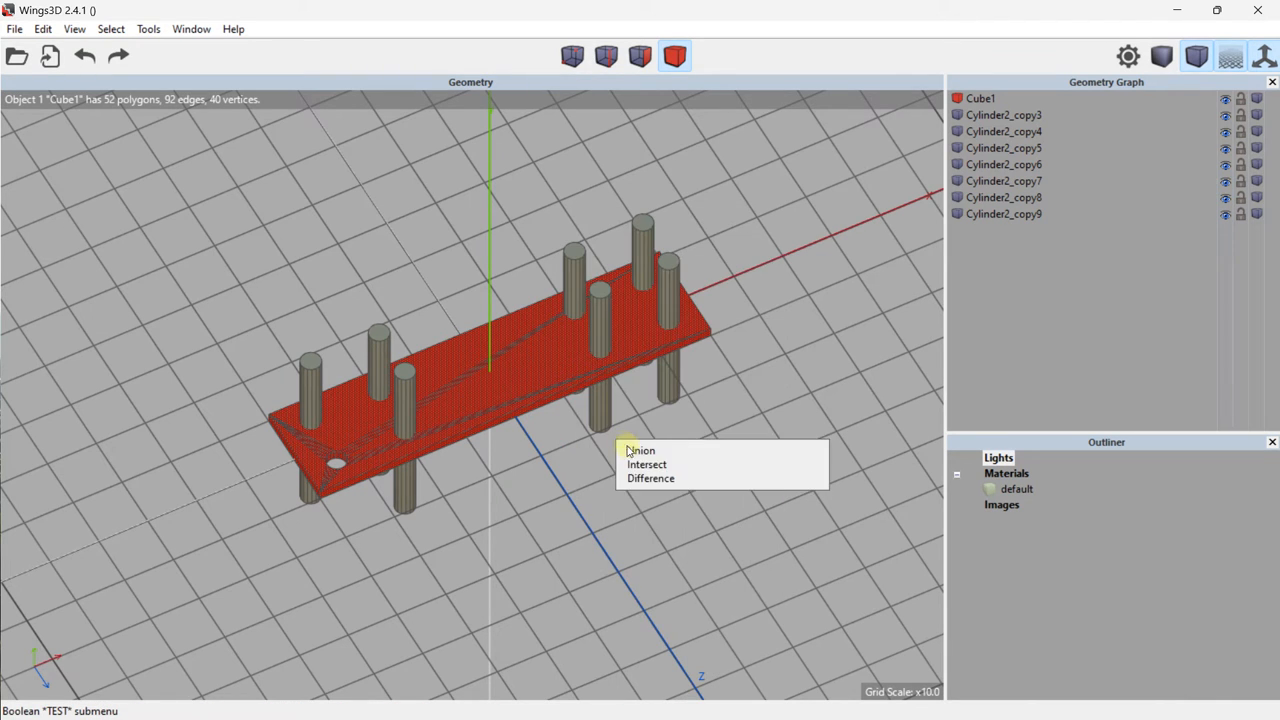
pyautogui.click(636, 478)
pyautogui.click(301, 386)
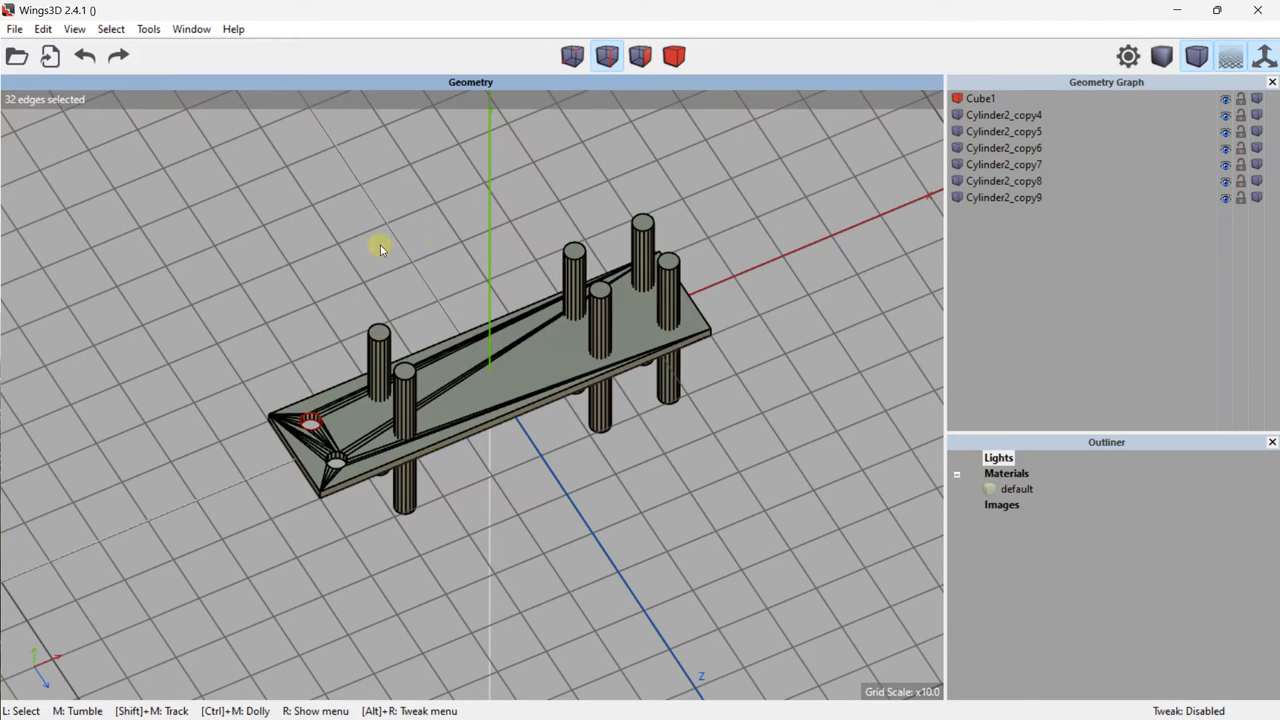
# Step: Select the plate in body mode and cut the inner +Z side hole at the -X end by subtracting its cylinder
pyautogui.click(674, 55)
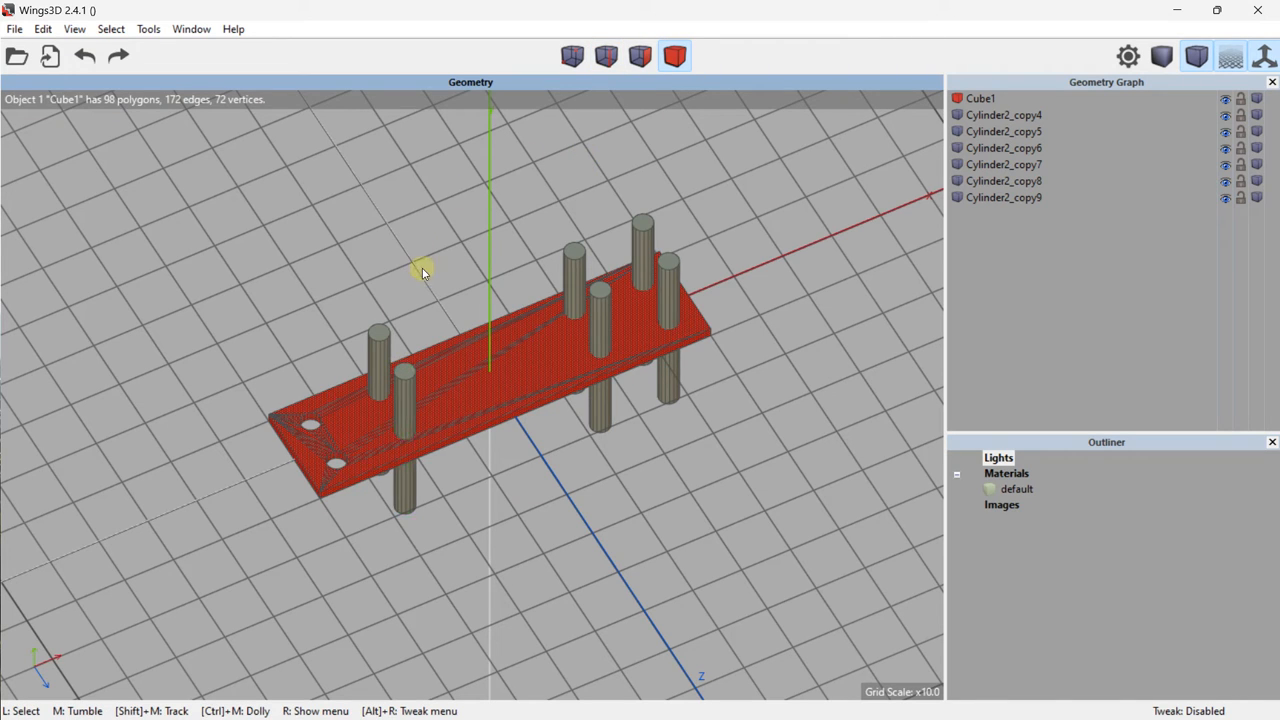
pyautogui.rightClick(523, 368)
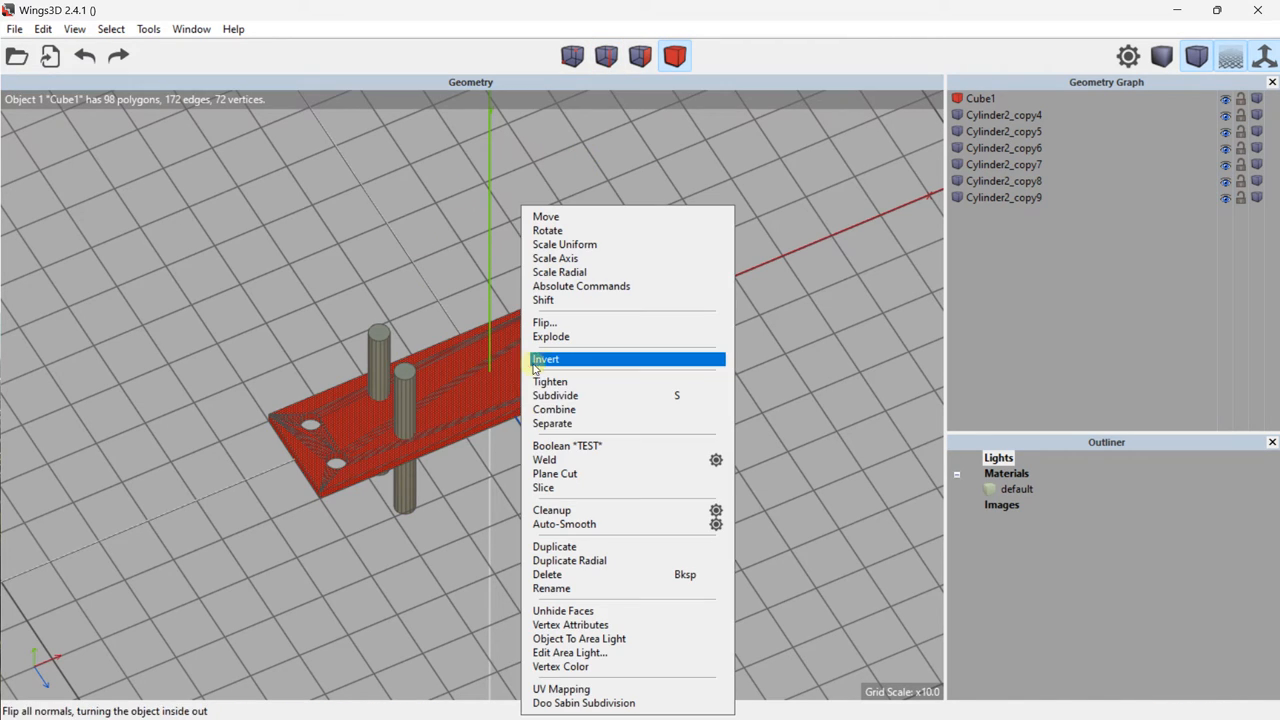
pyautogui.click(578, 450)
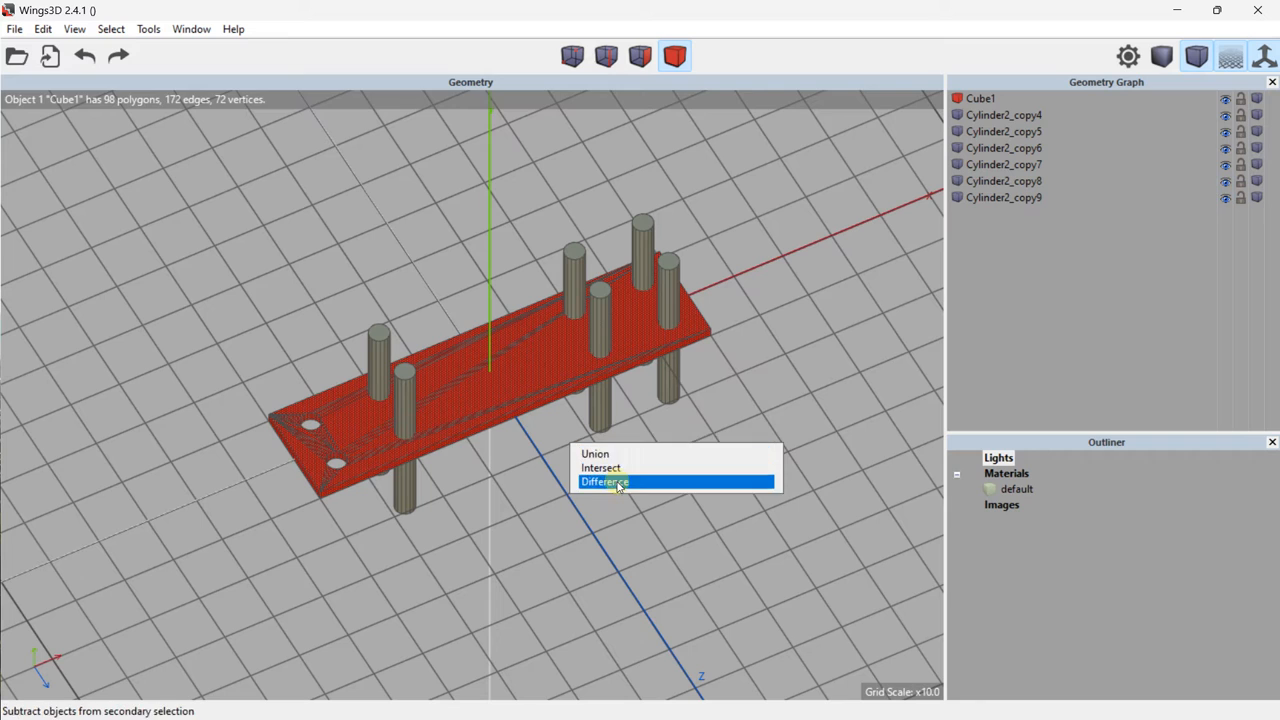
pyautogui.click(612, 482)
pyautogui.rightClick(408, 397)
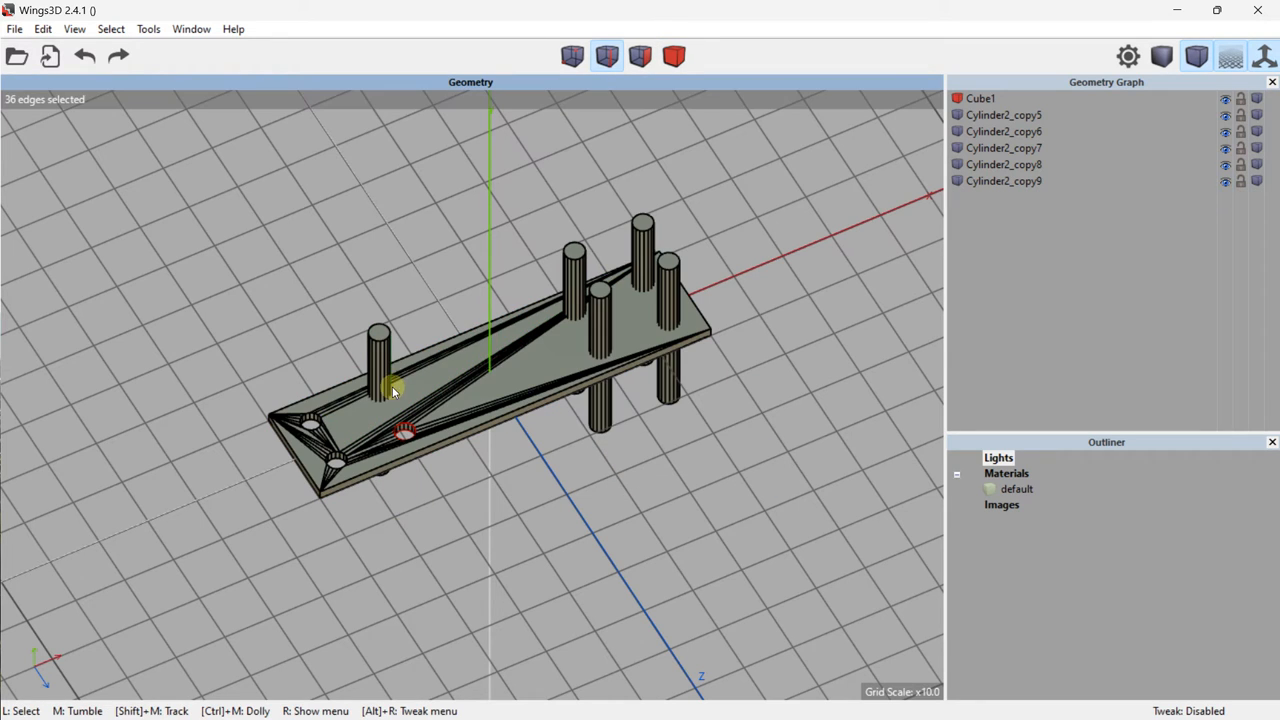
# Step: Cut the last hole at the plate's -X end by subtracting the remaining inner cylinder there with Boolean Difference
pyautogui.click(676, 57)
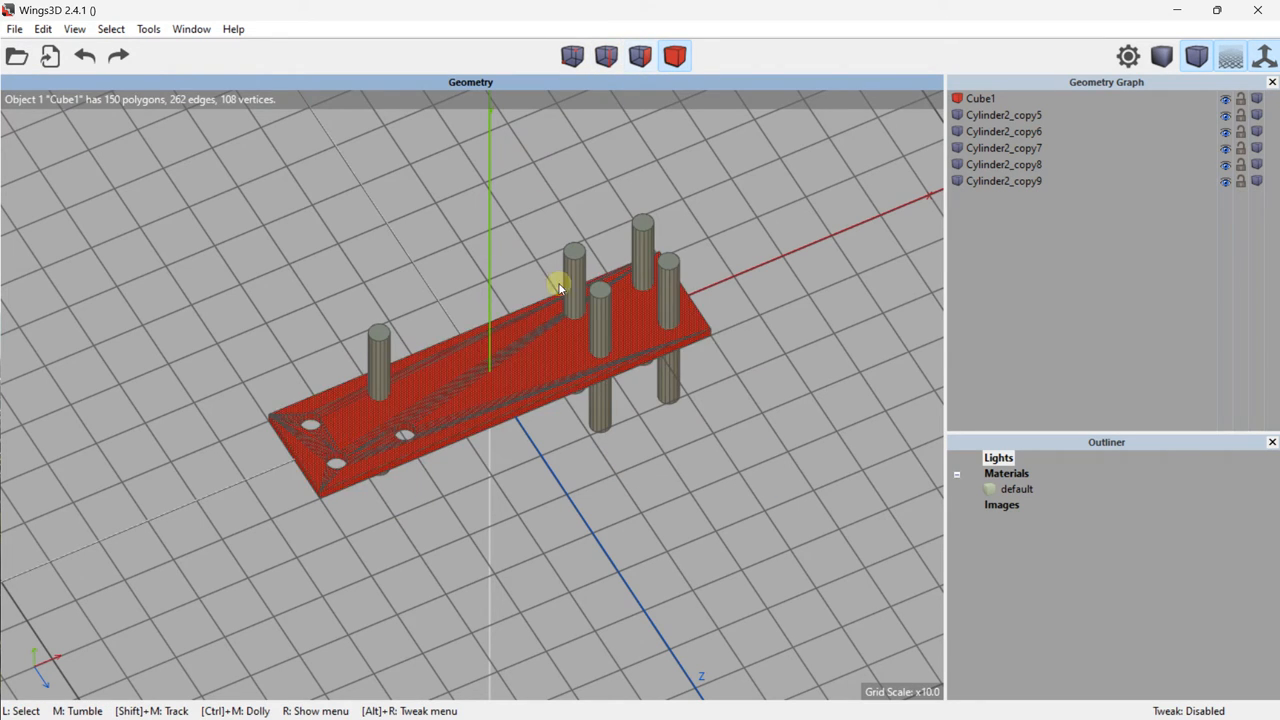
pyautogui.rightClick(514, 343)
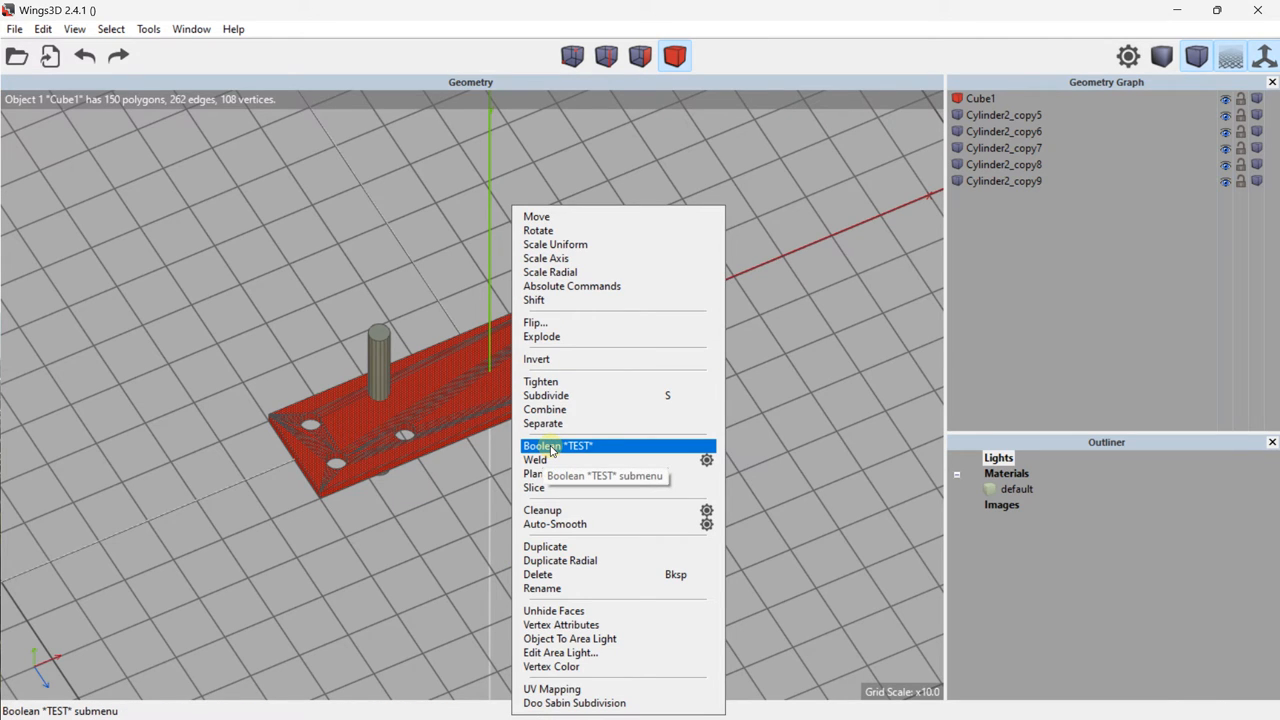
pyautogui.click(550, 447)
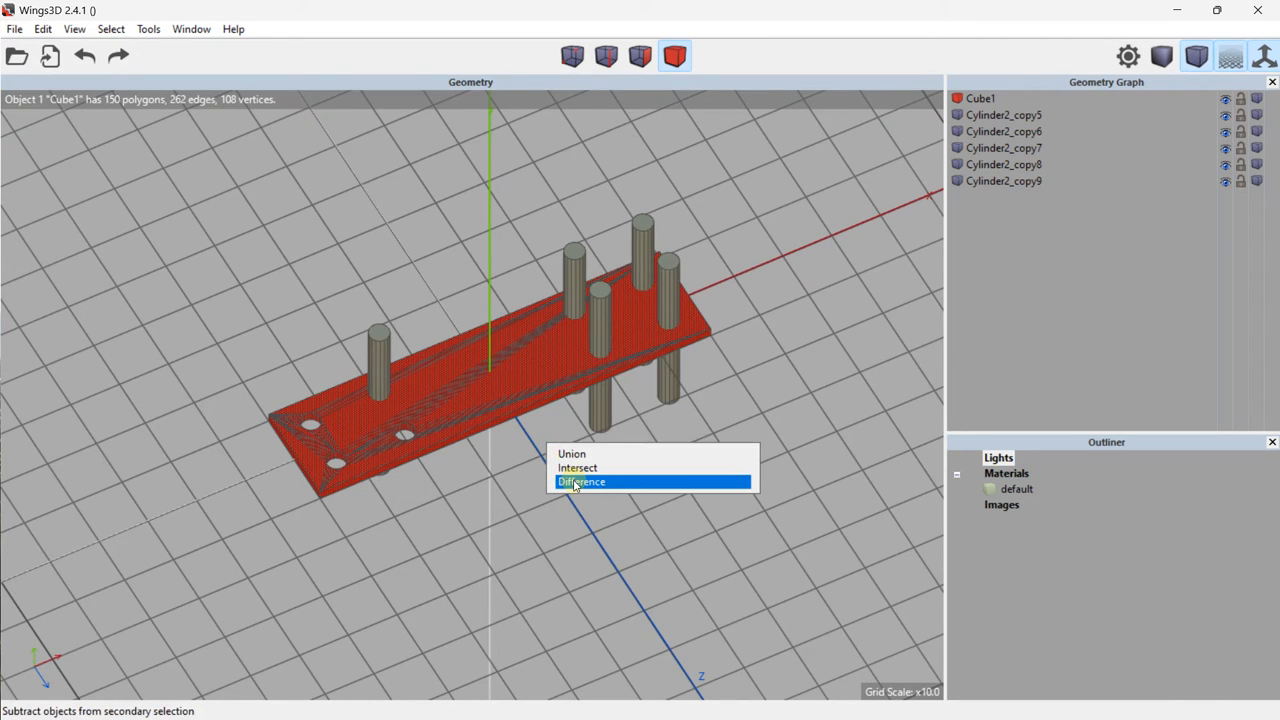
pyautogui.click(566, 482)
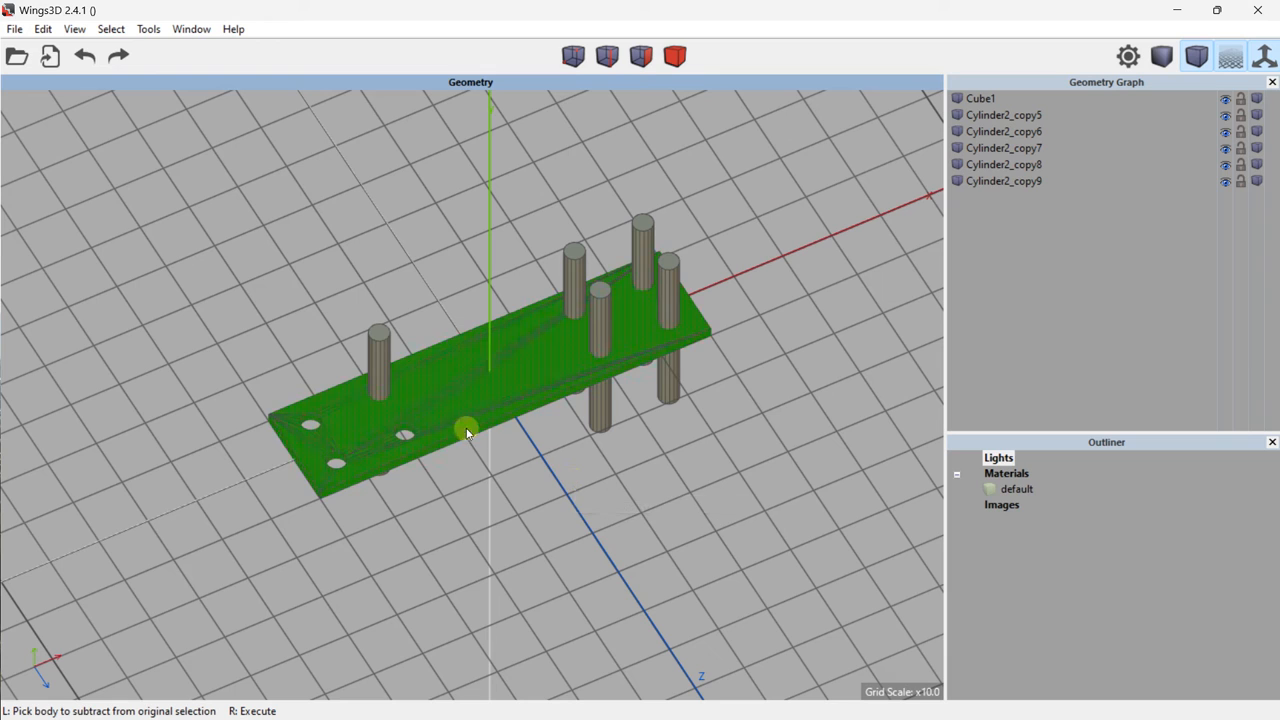
pyautogui.click(388, 355)
pyautogui.rightClick(388, 355)
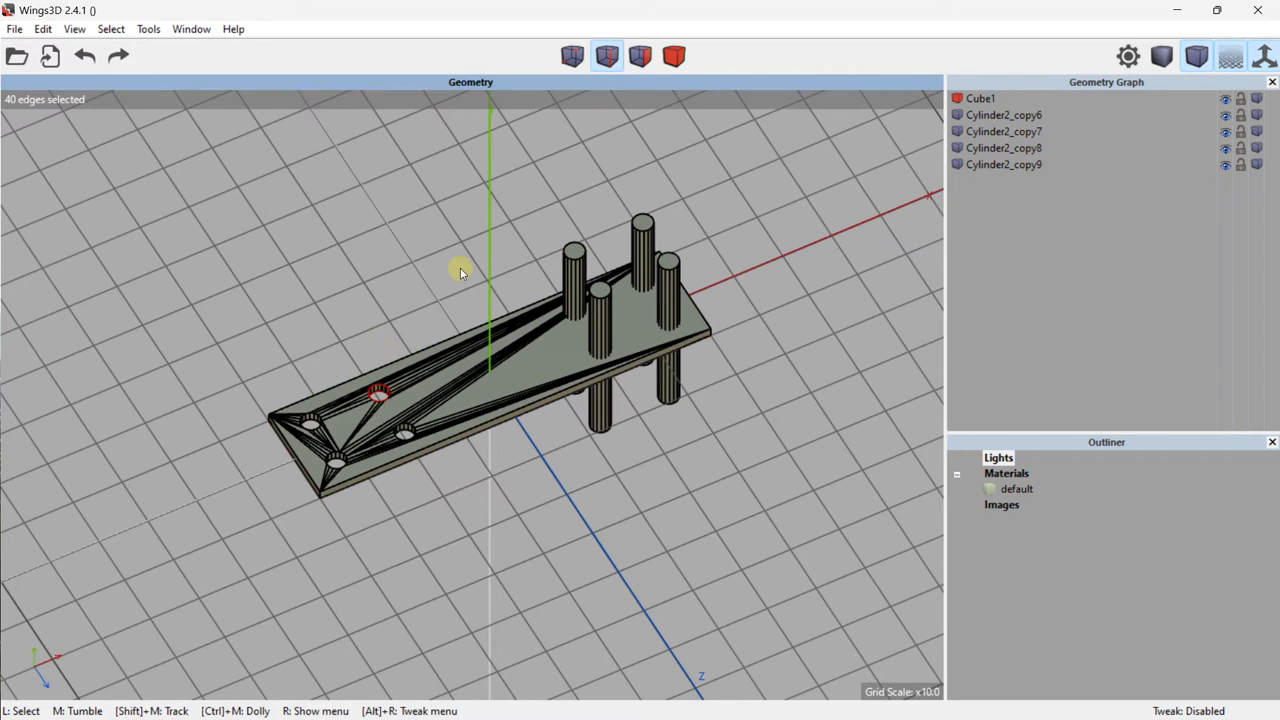
# Step: Return to the plate's body selection and subtract the inner +Z side cylinder at the +X end with Boolean Difference
pyautogui.rightClick(388, 160)
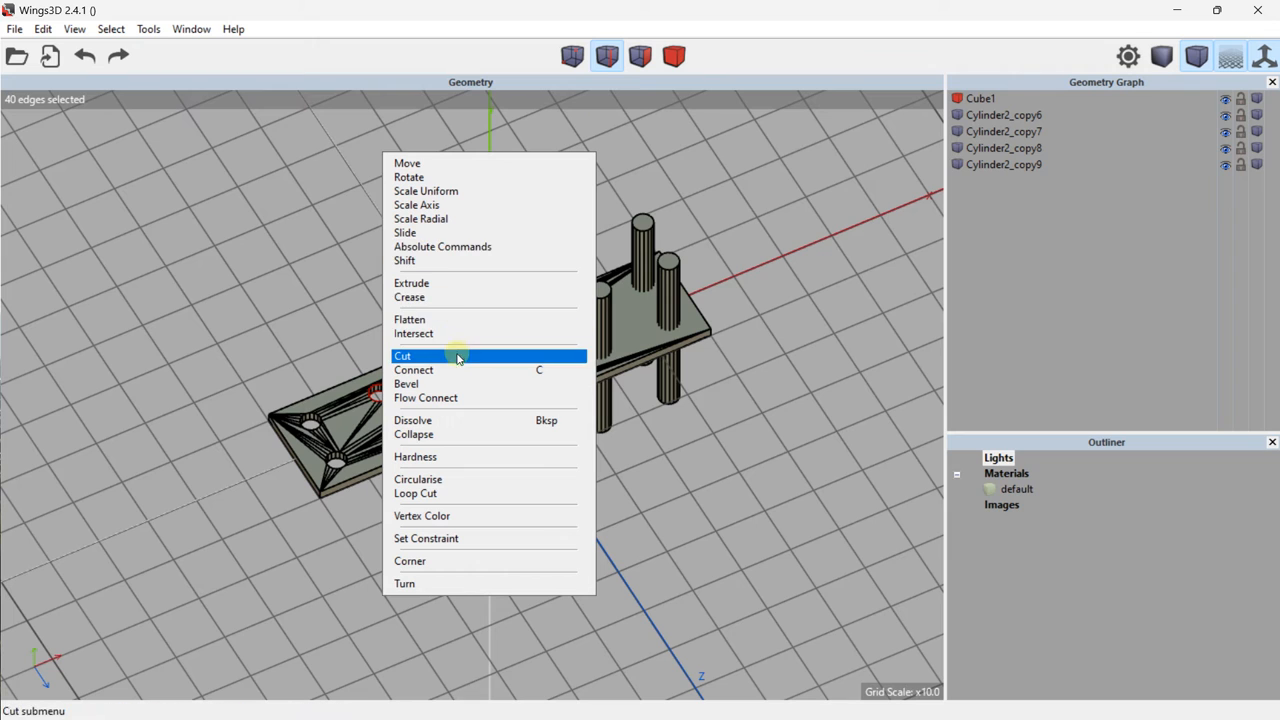
pyautogui.click(674, 57)
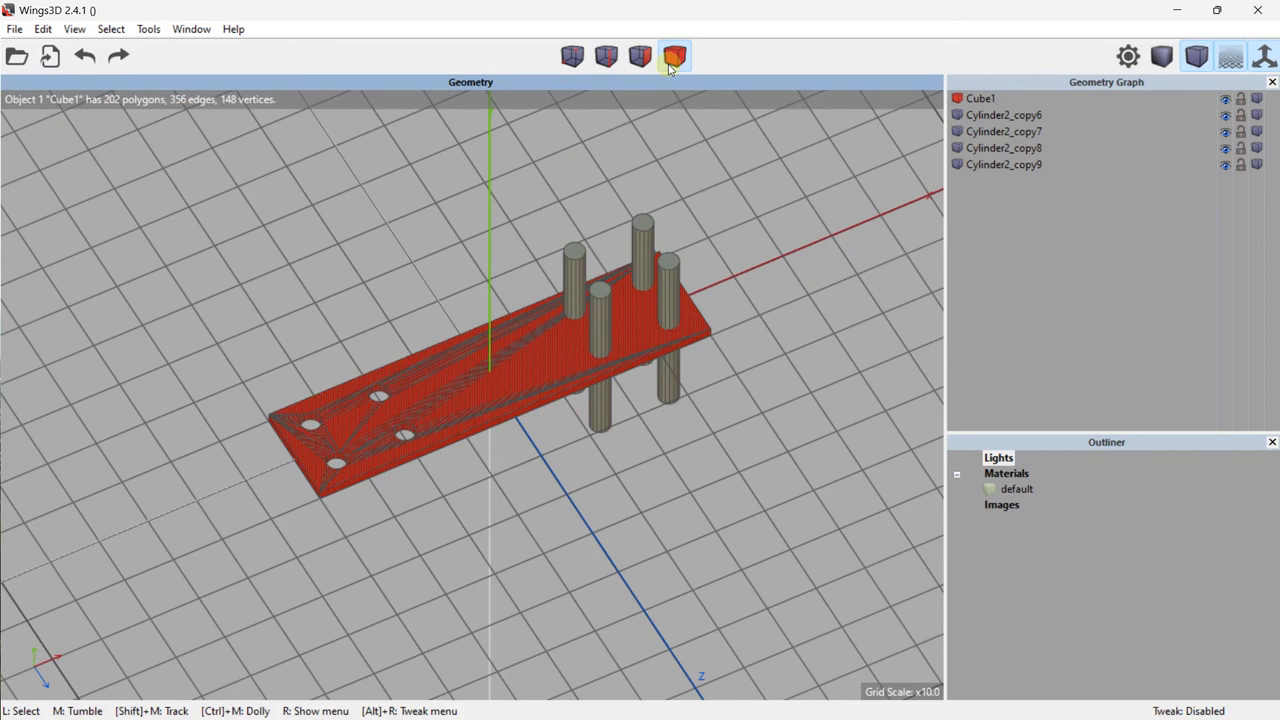
pyautogui.rightClick(474, 375)
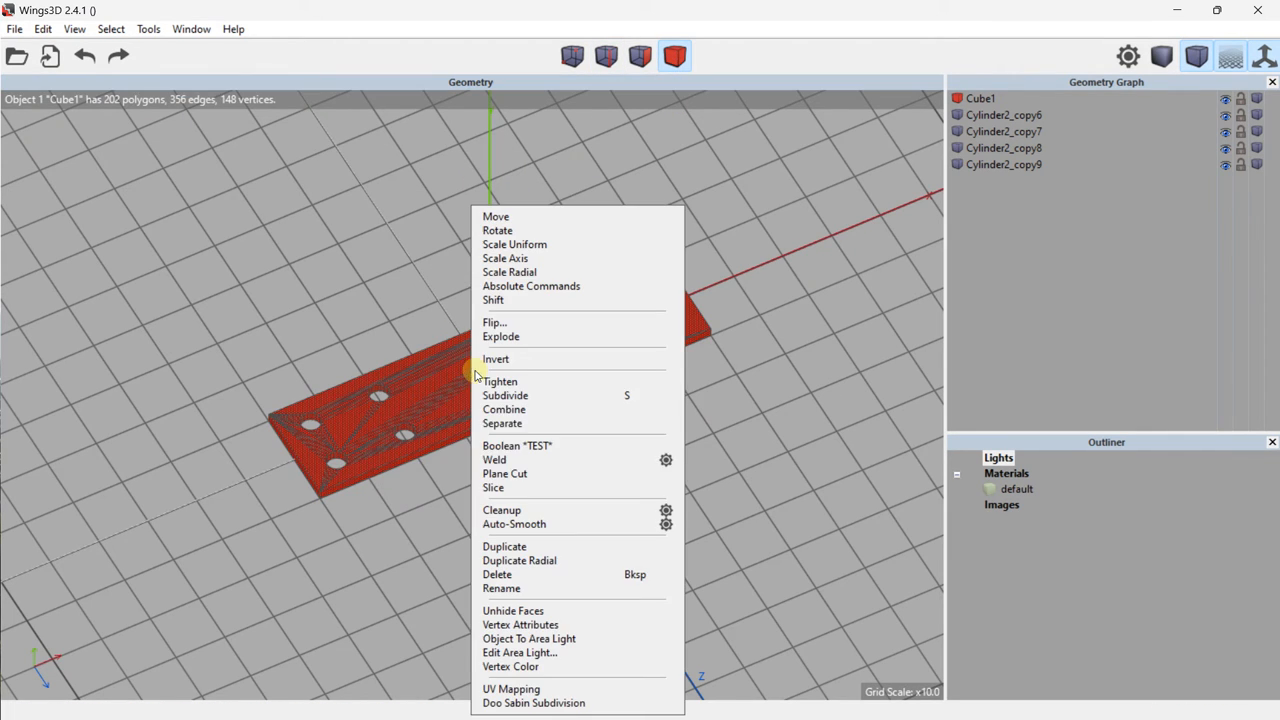
pyautogui.click(540, 444)
pyautogui.click(559, 487)
pyautogui.click(597, 318)
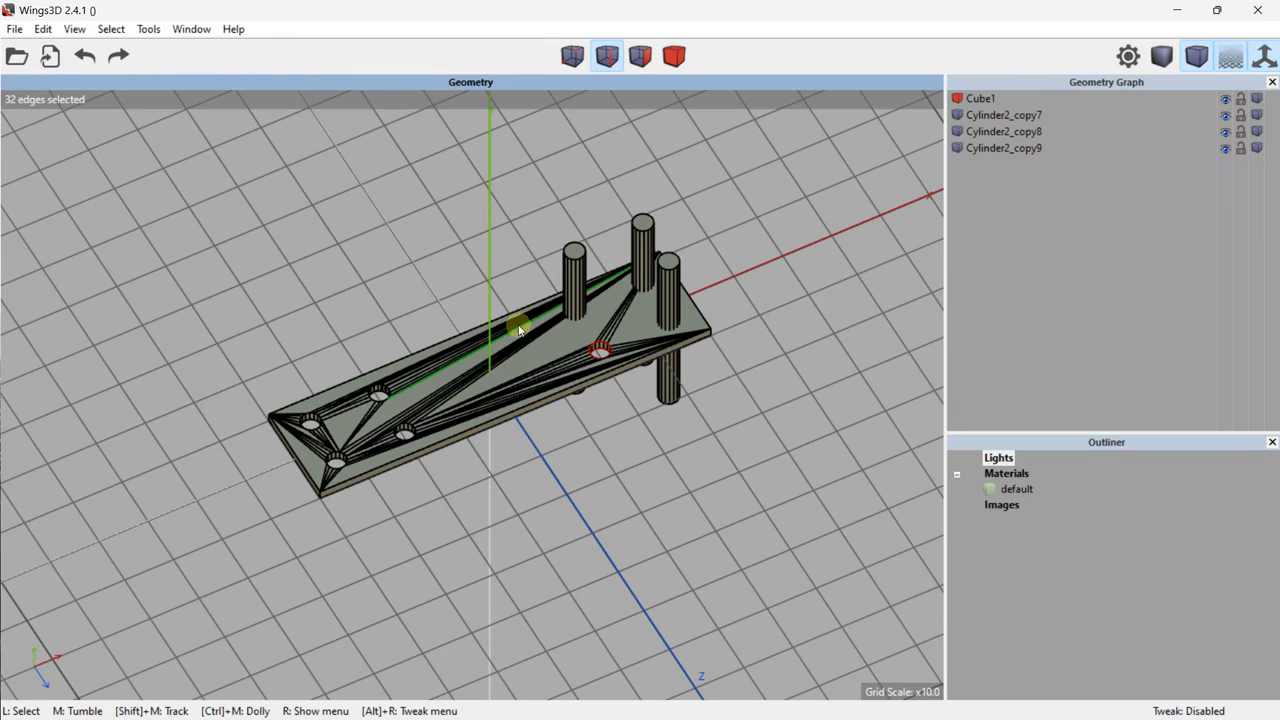
# Step: Subtract the outer +Z side cylinder at the +X end from the plate body with Boolean Difference
pyautogui.click(674, 57)
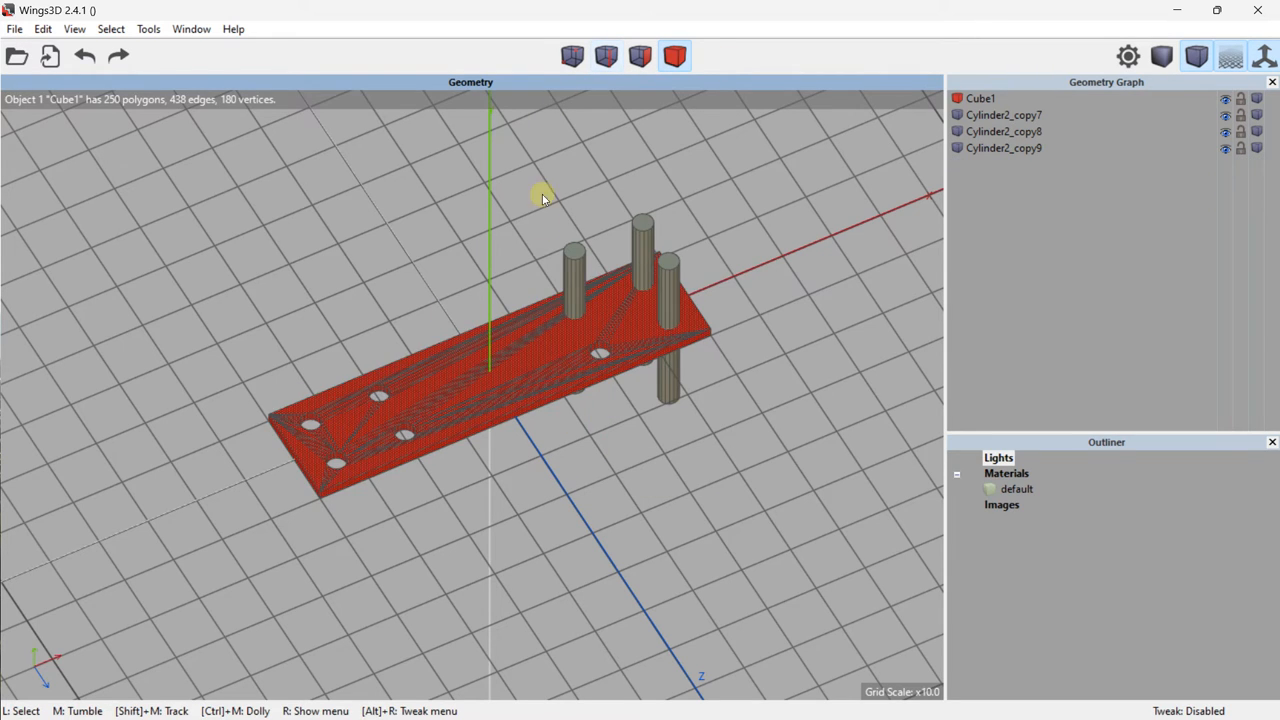
pyautogui.rightClick(568, 341)
pyautogui.click(643, 446)
pyautogui.click(662, 485)
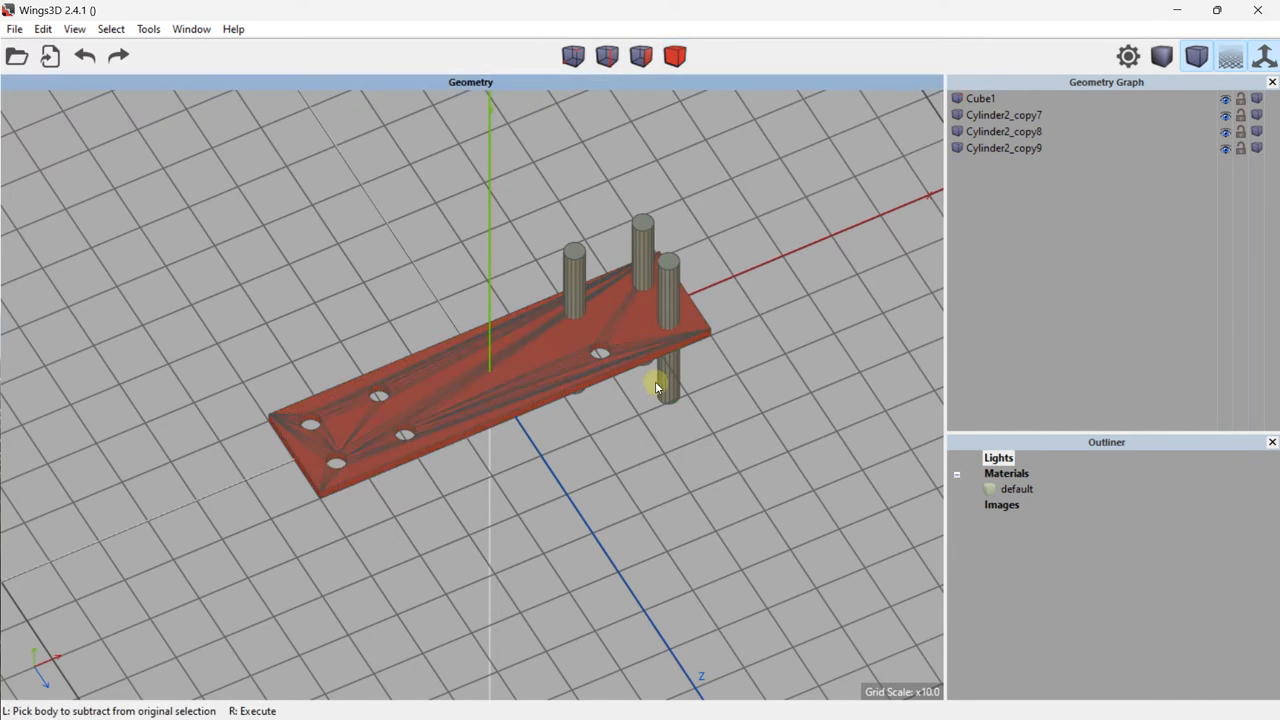
pyautogui.click(666, 266)
# Step: Select the plate body and subtract the outer -Z side cylinder at its +X end with Boolean Difference
pyautogui.click(675, 57)
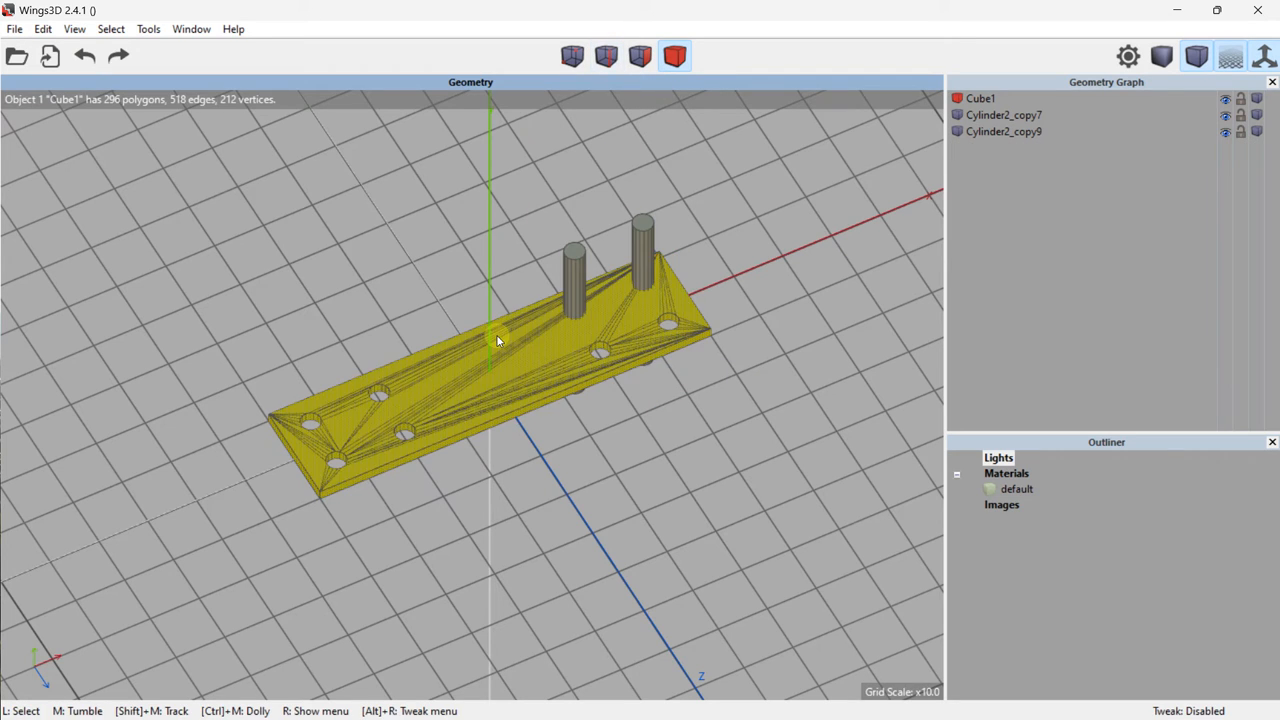
pyautogui.rightClick(496, 334)
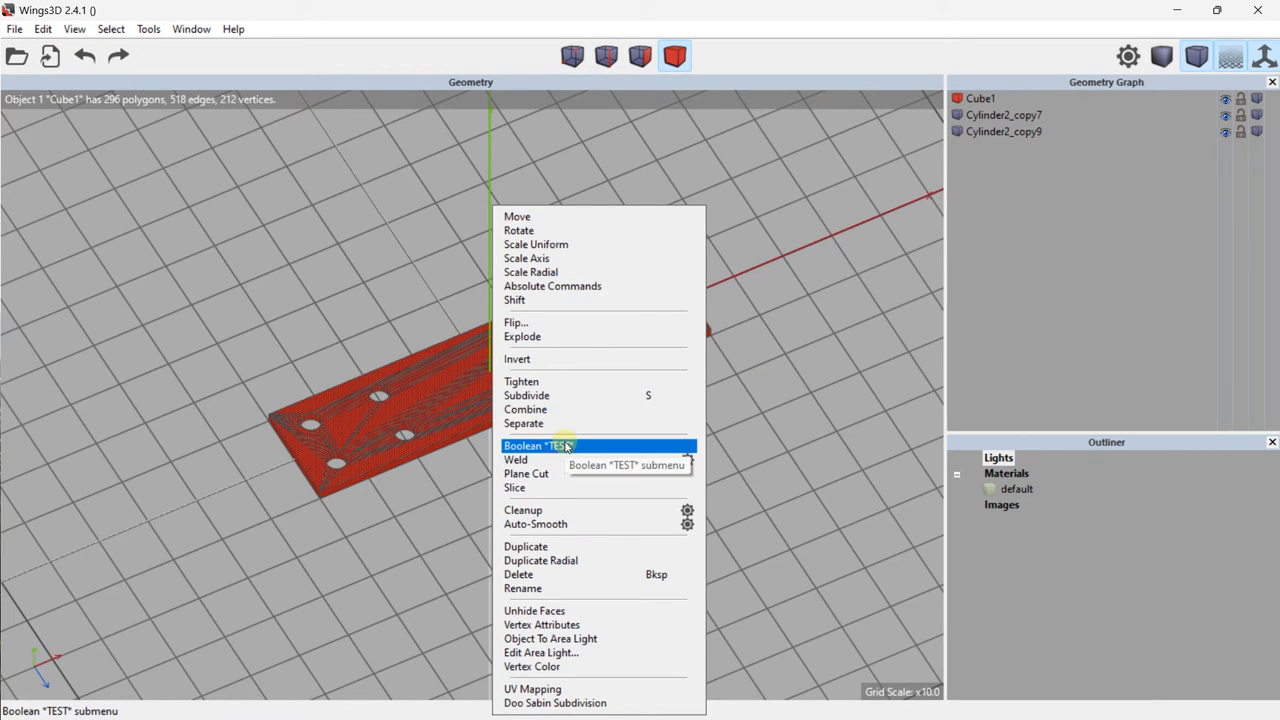
pyautogui.click(640, 446)
pyautogui.click(623, 477)
pyautogui.click(651, 259)
pyautogui.rightClick(645, 249)
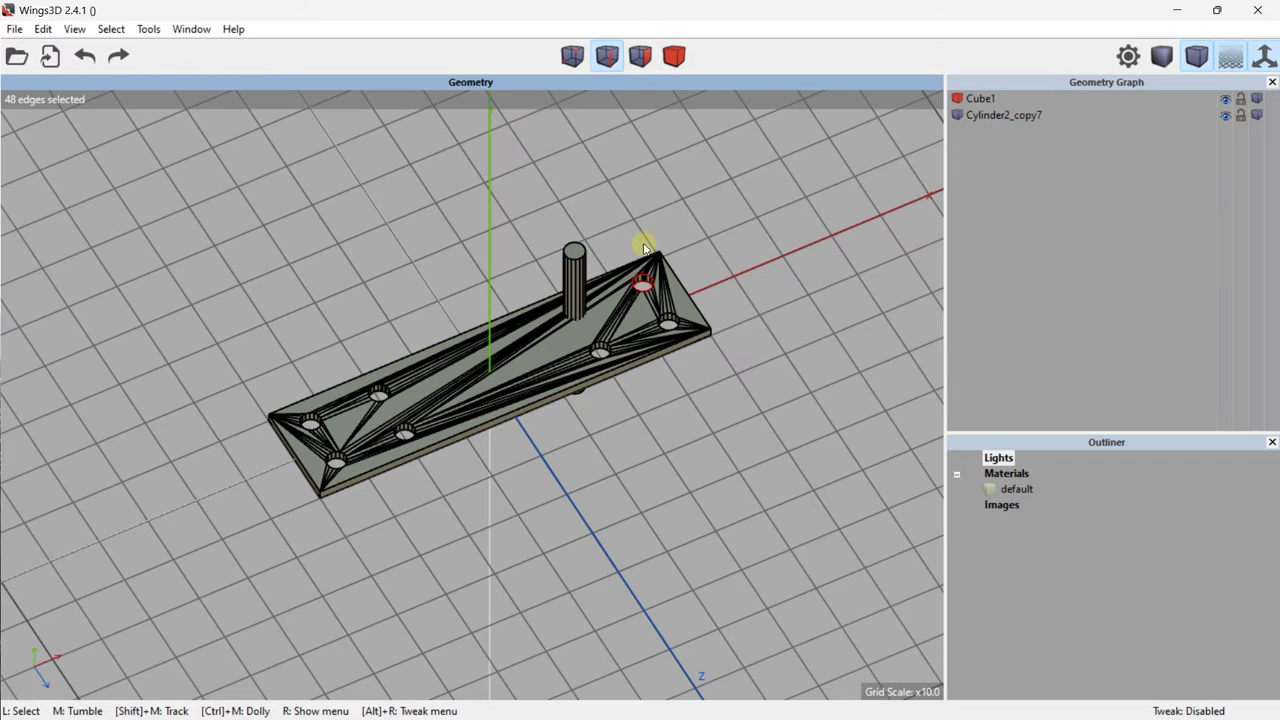
# Step: Subtract the last remaining cylinder from the plate body with Boolean Difference to cut the eighth hole
pyautogui.click(672, 60)
pyautogui.rightClick(414, 238)
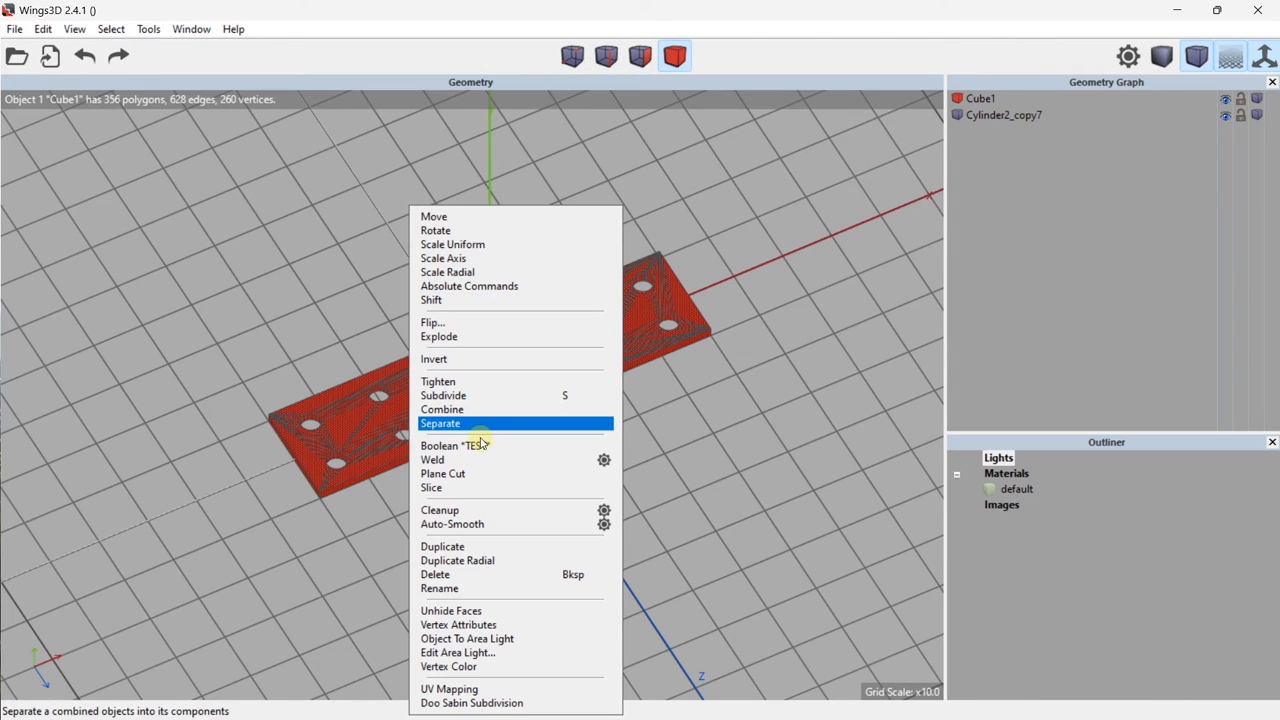
pyautogui.click(477, 440)
pyautogui.click(543, 480)
pyautogui.click(585, 272)
pyautogui.rightClick(585, 272)
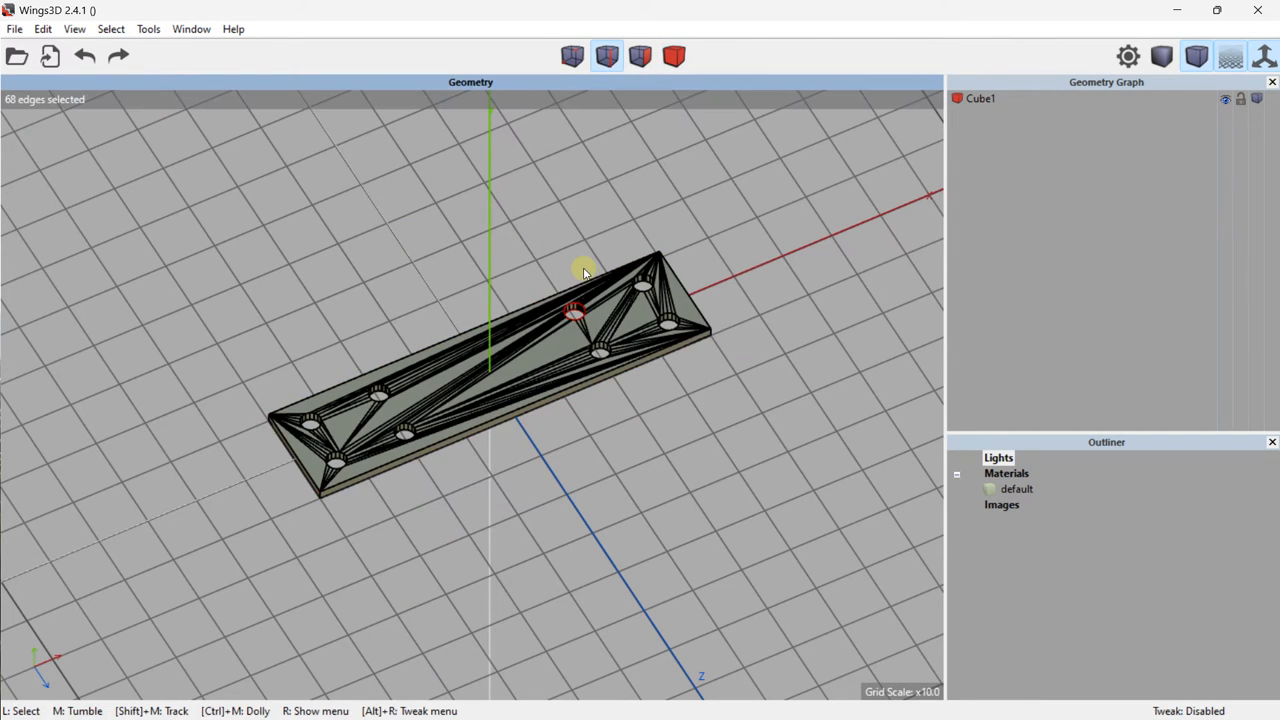
# Step: Add the plate's four vertical corner edges to the current edge selection
pyautogui.moveTo(594, 299); pyautogui.dragTo(575, 308, button='middle')
pyautogui.scroll(3, 297, 446)
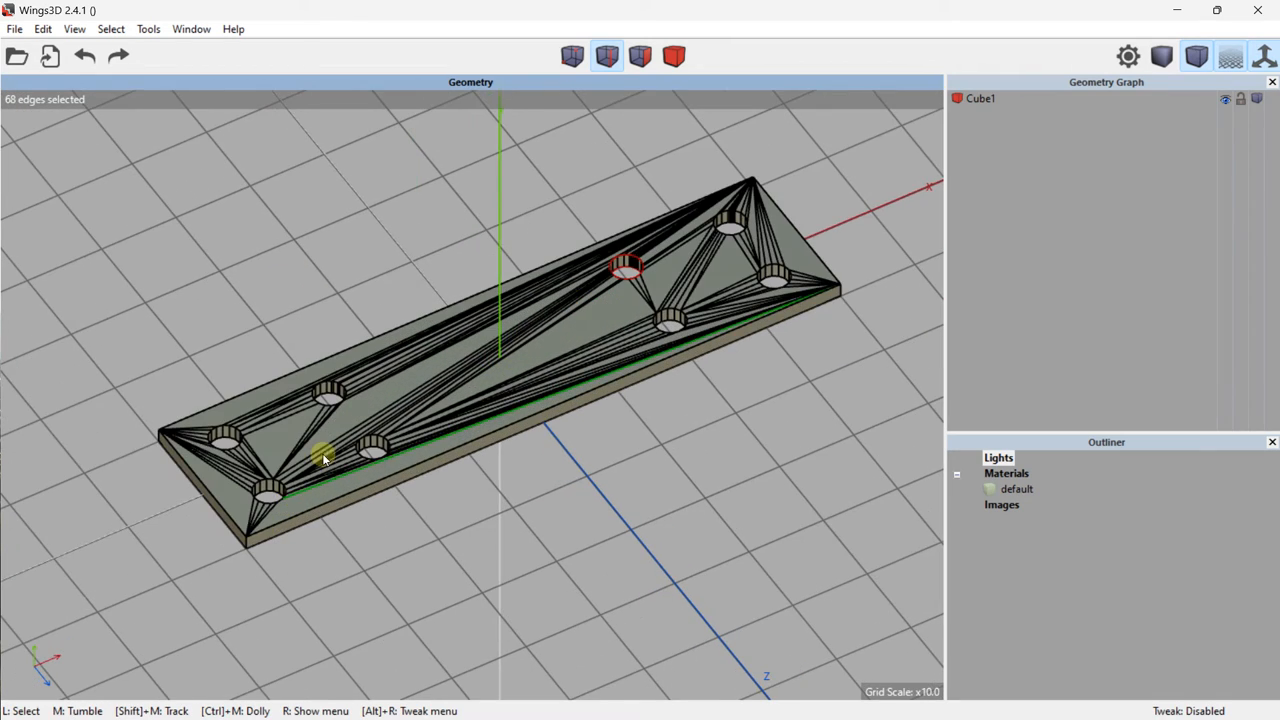
pyautogui.click(607, 55)
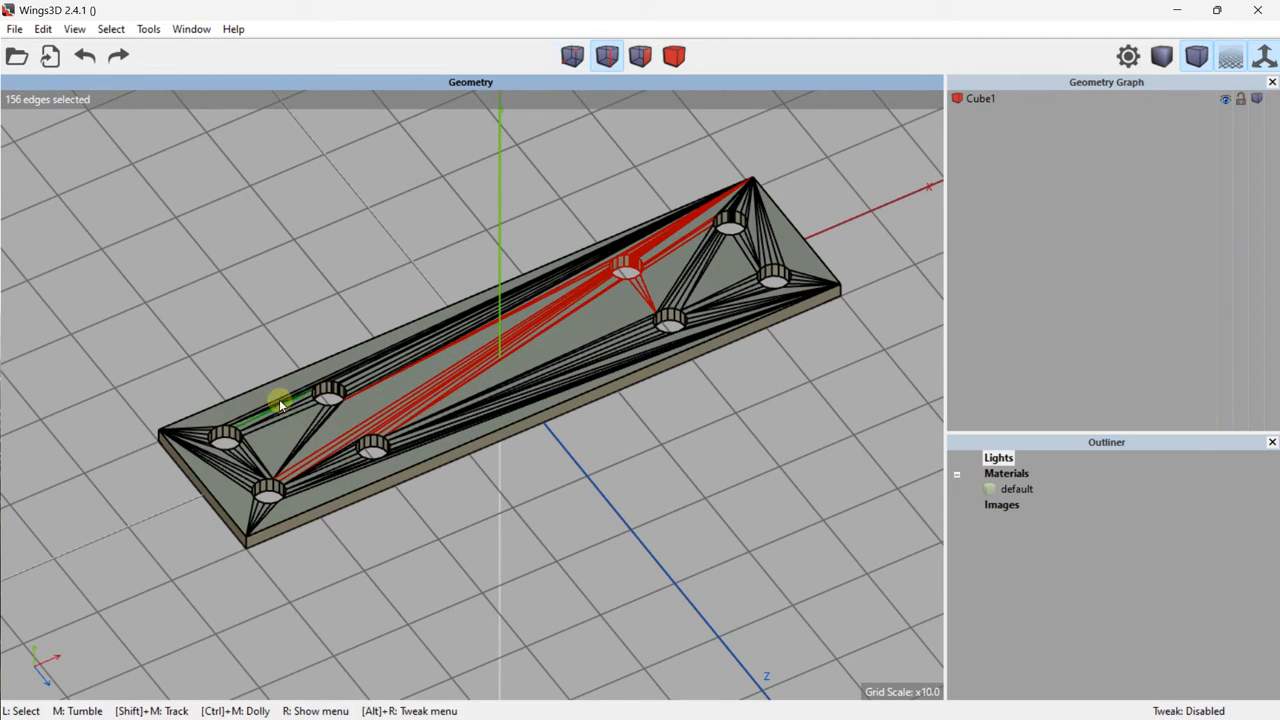
pyautogui.moveTo(280, 404); pyautogui.dragTo(283, 387, button='middle')
pyautogui.scroll(3, 226, 450)
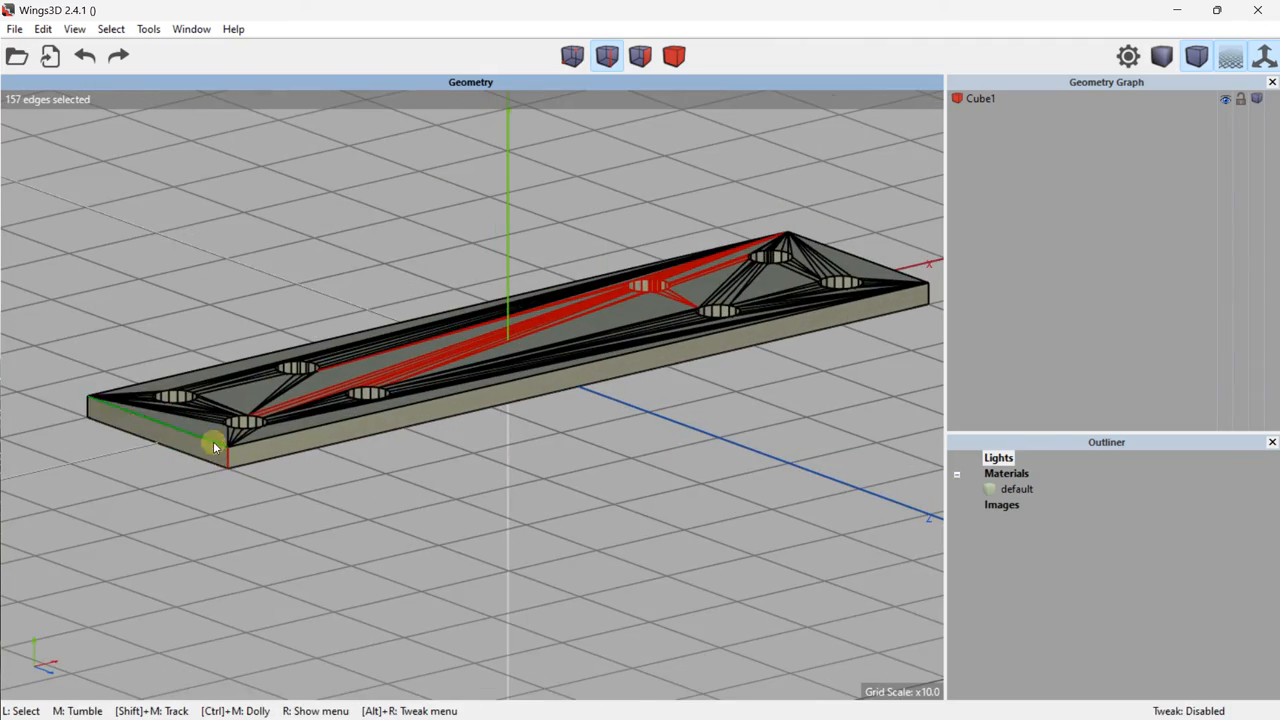
pyautogui.moveTo(213, 447); pyautogui.dragTo(211, 440, button='middle')
pyautogui.moveTo(471, 494); pyautogui.dragTo(668, 481, button='middle')
pyautogui.click(622, 566)
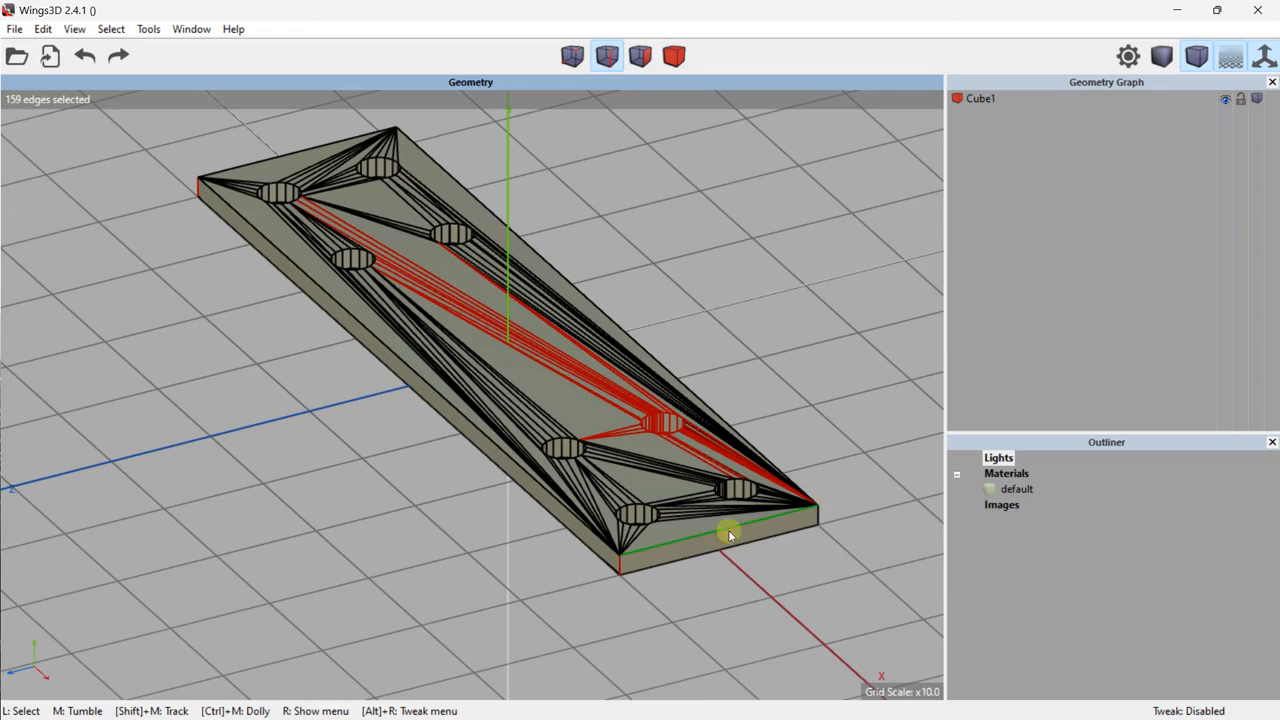
pyautogui.click(817, 517)
pyautogui.moveTo(387, 311)
pyautogui.mouseDown(button='middle')
pyautogui.moveTo(400, 317)
pyautogui.moveTo(400, 305)
pyautogui.mouseUp(button='middle')
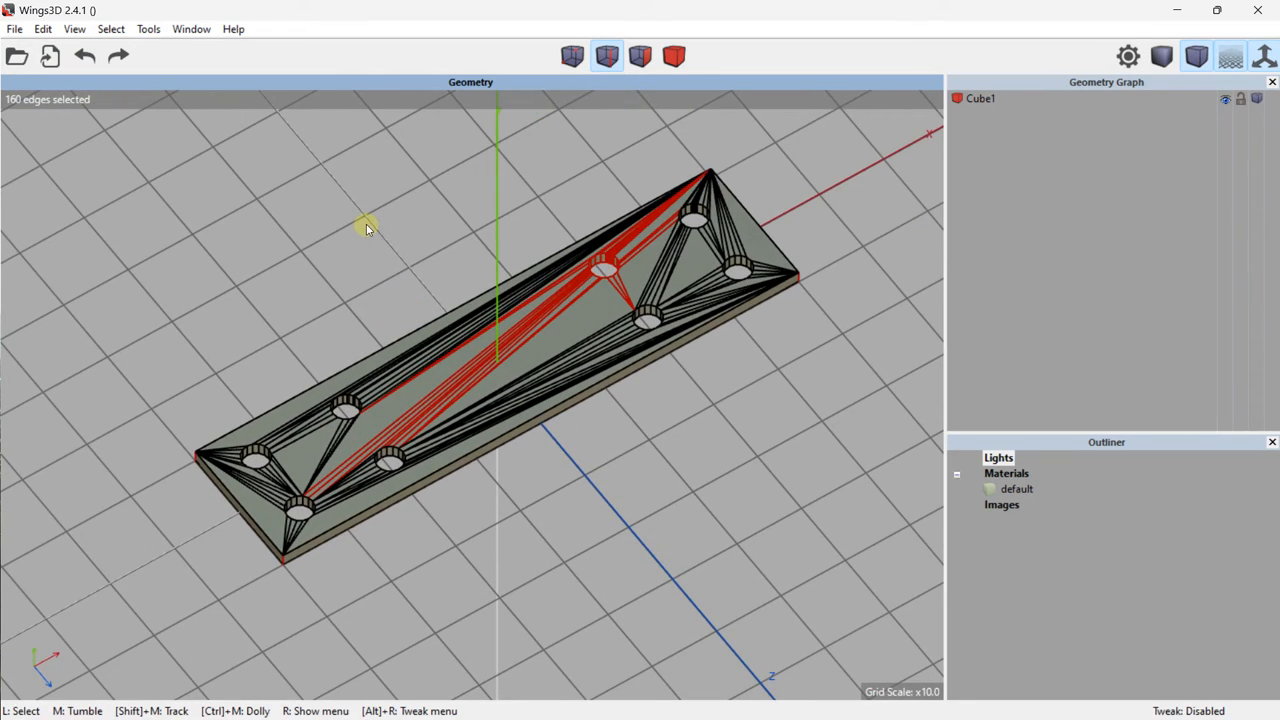
# Step: Try to bevel the plate's current edge selection and undo the attempt
pyautogui.rightClick(366, 223)
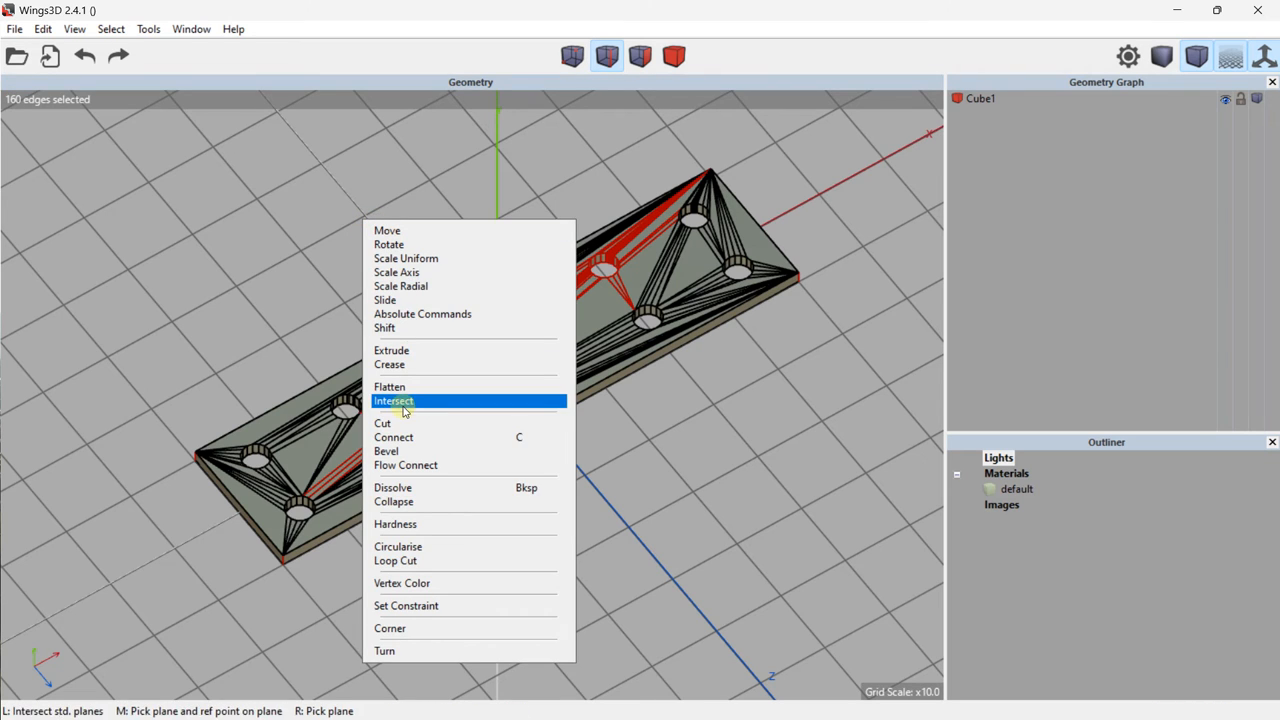
pyautogui.click(405, 451)
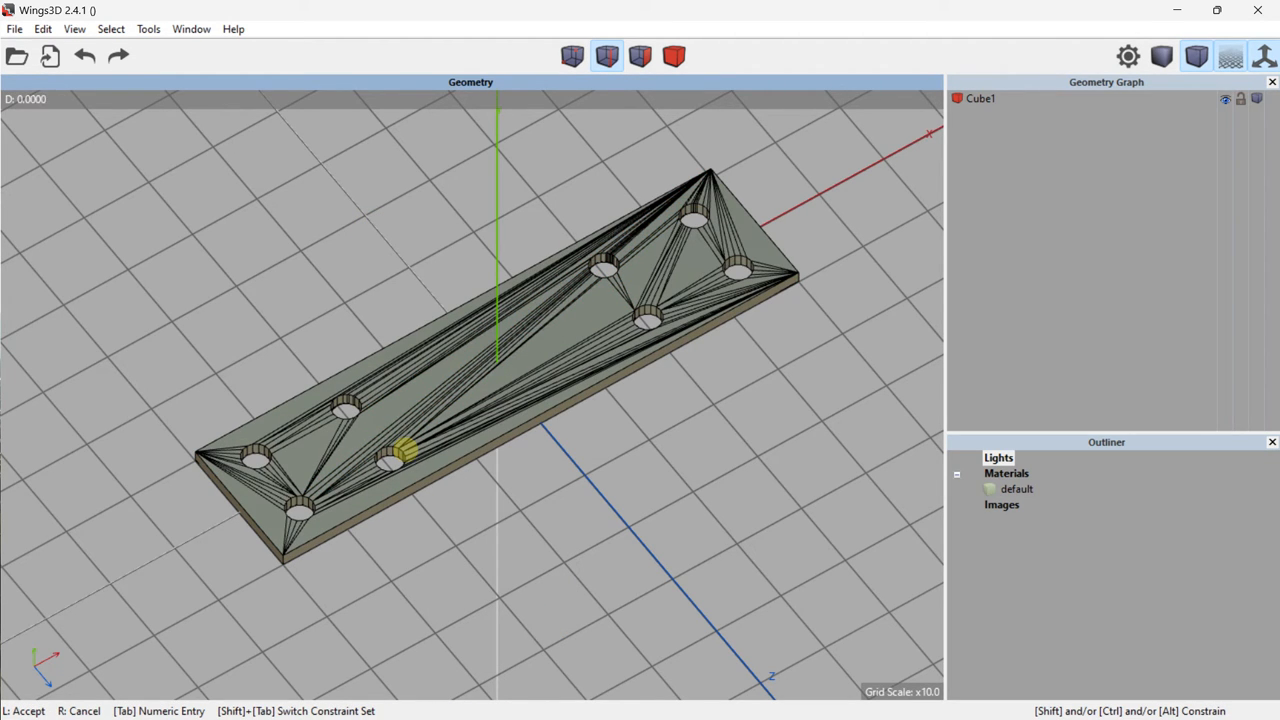
pyautogui.click(410, 445)
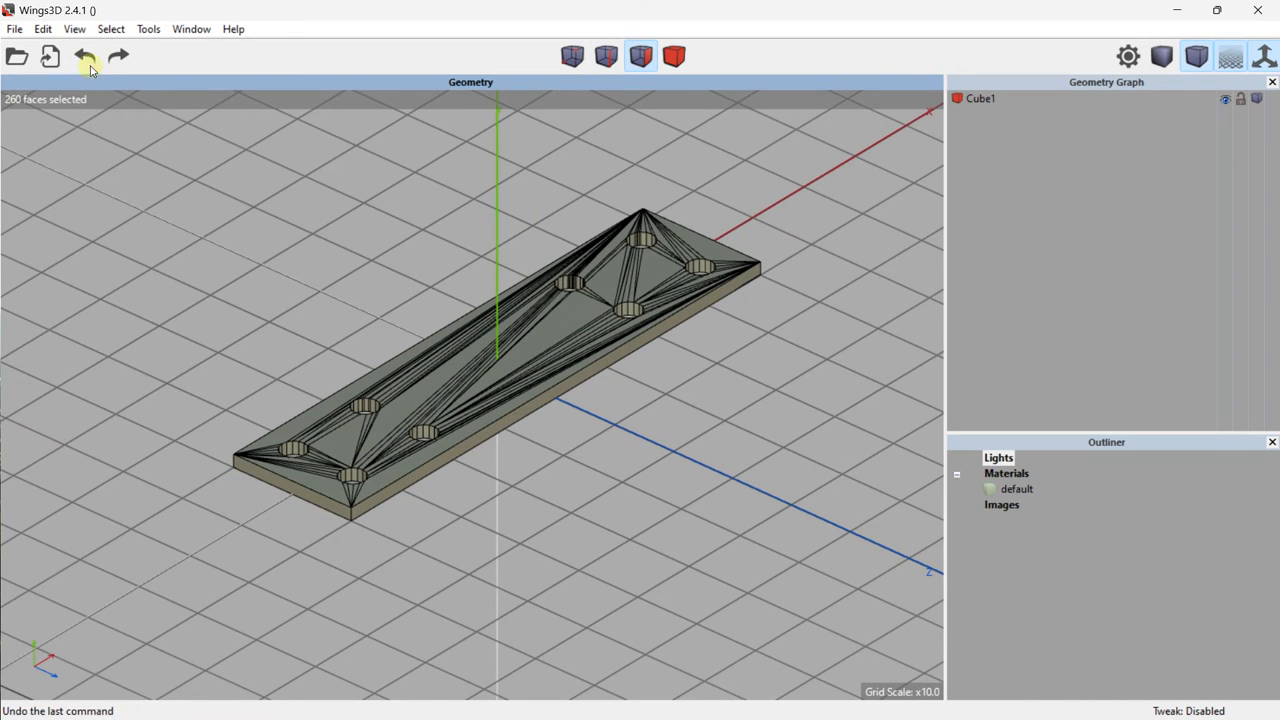
pyautogui.click(86, 58)
pyautogui.moveTo(536, 320)
pyautogui.mouseDown(button='middle')
pyautogui.moveTo(540, 334)
pyautogui.moveTo(534, 318)
pyautogui.mouseUp(button='middle')
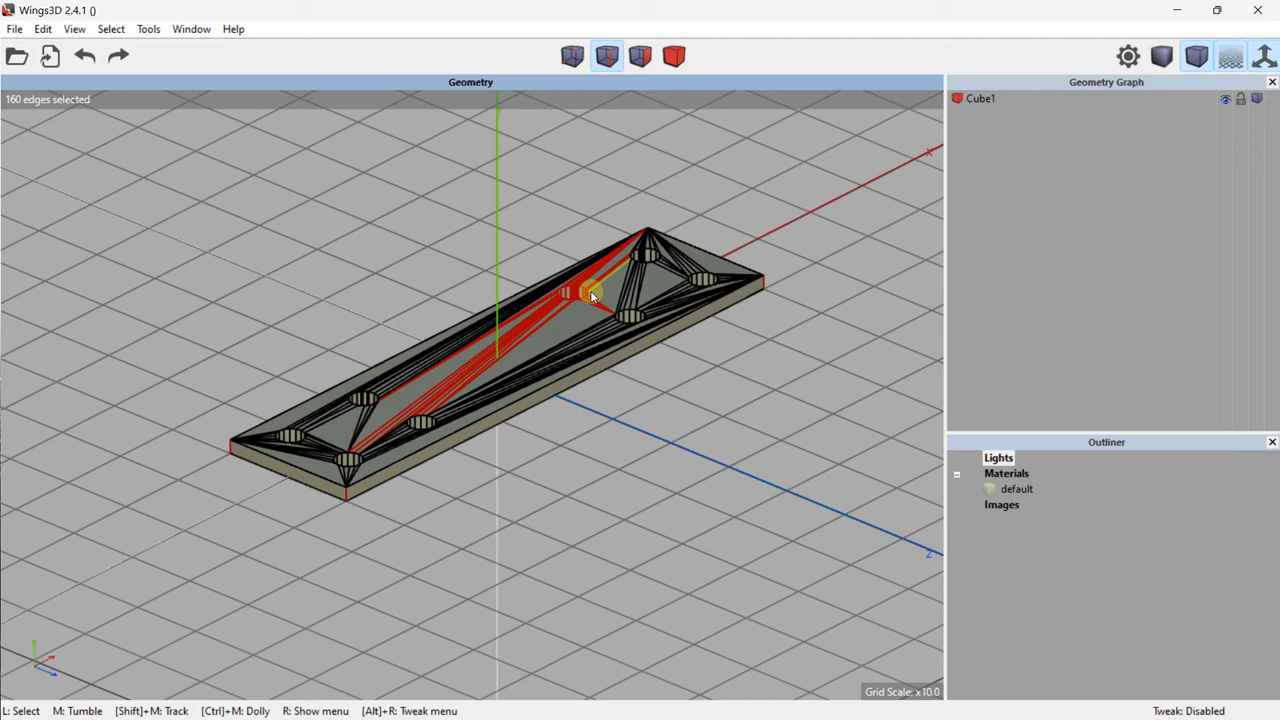
# Step: Clear the edge selection and select only the plate's four vertical corner edges
pyautogui.click(358, 312)
pyautogui.moveTo(358, 312); pyautogui.dragTo(347, 381, button='middle')
pyautogui.click(400, 410)
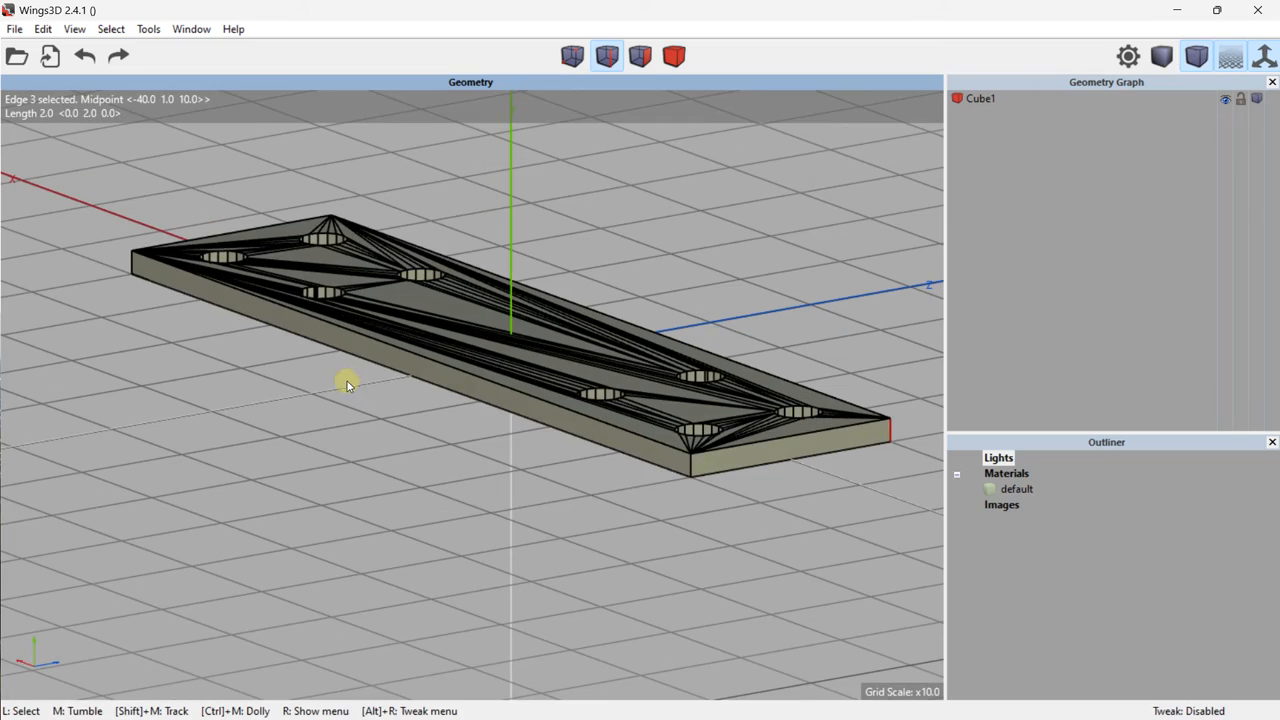
pyautogui.click(689, 464)
pyautogui.moveTo(689, 464); pyautogui.dragTo(724, 428, button='middle')
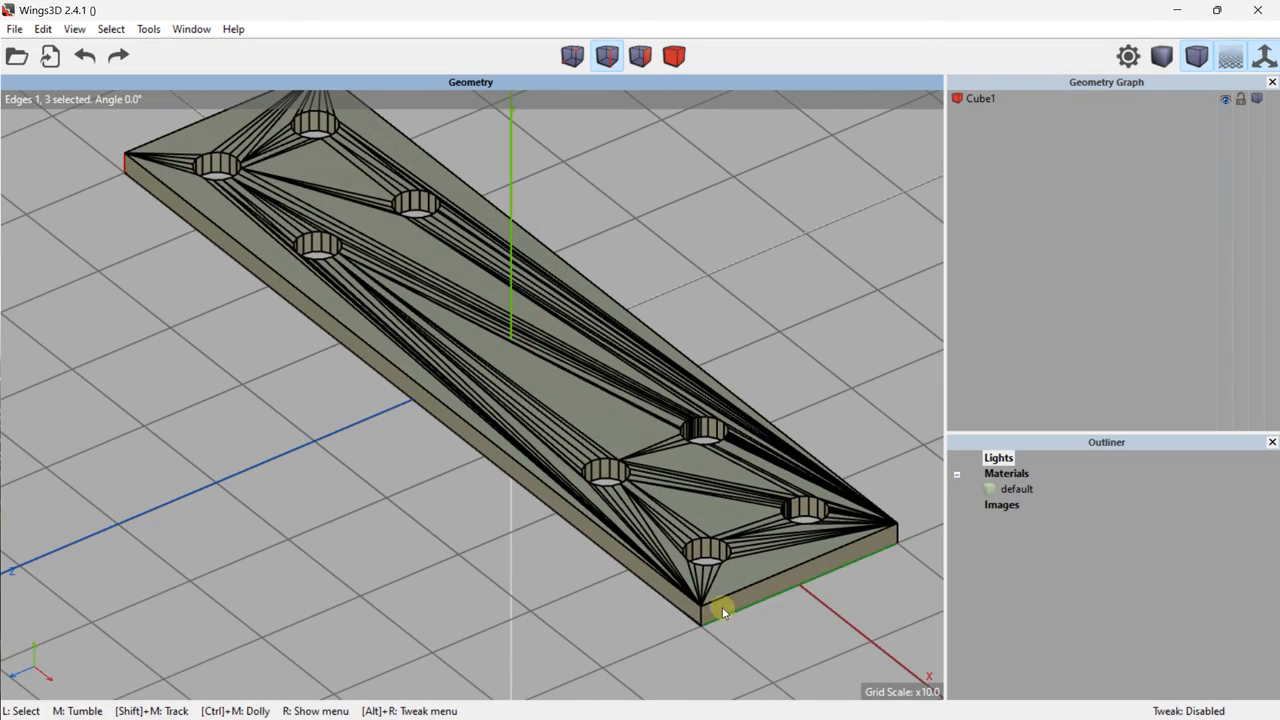
pyautogui.click(701, 623)
pyautogui.click(895, 531)
pyautogui.moveTo(895, 531); pyautogui.dragTo(328, 353, button='middle')
# Step: Bevel the four selected corner edges by a distance of 4 and clear the selection
pyautogui.rightClick(331, 329)
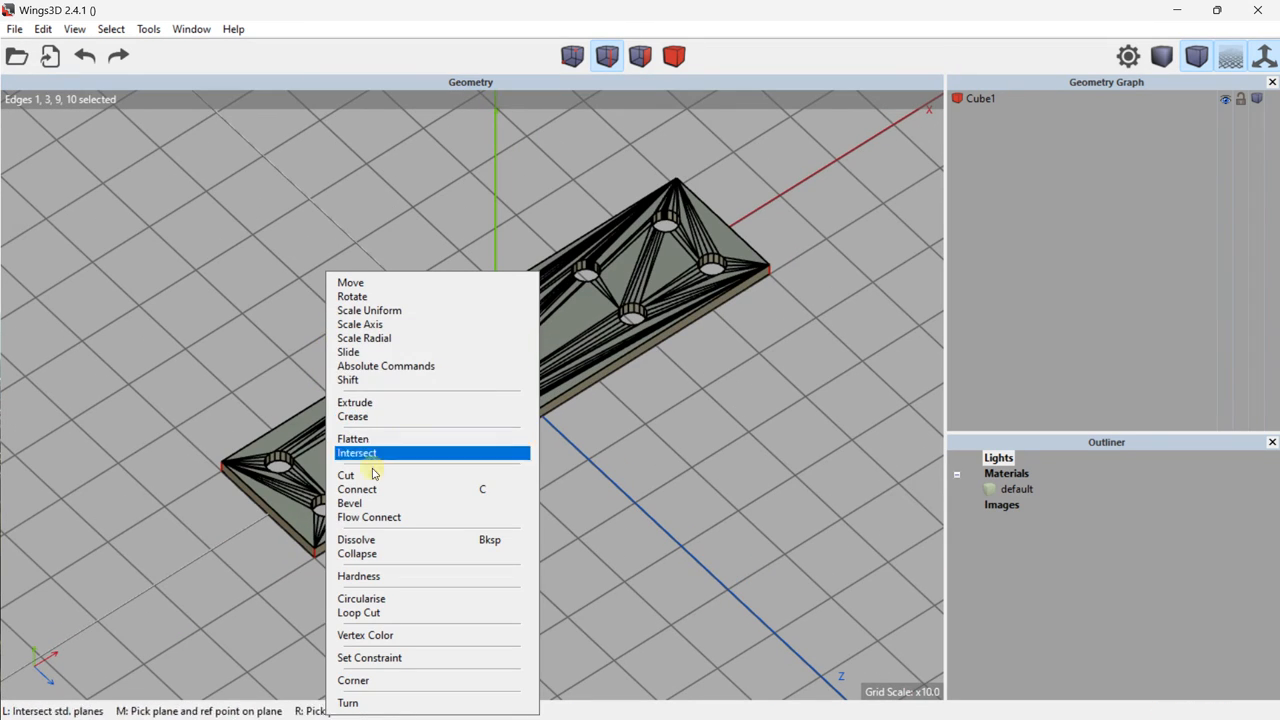
pyautogui.click(490, 500)
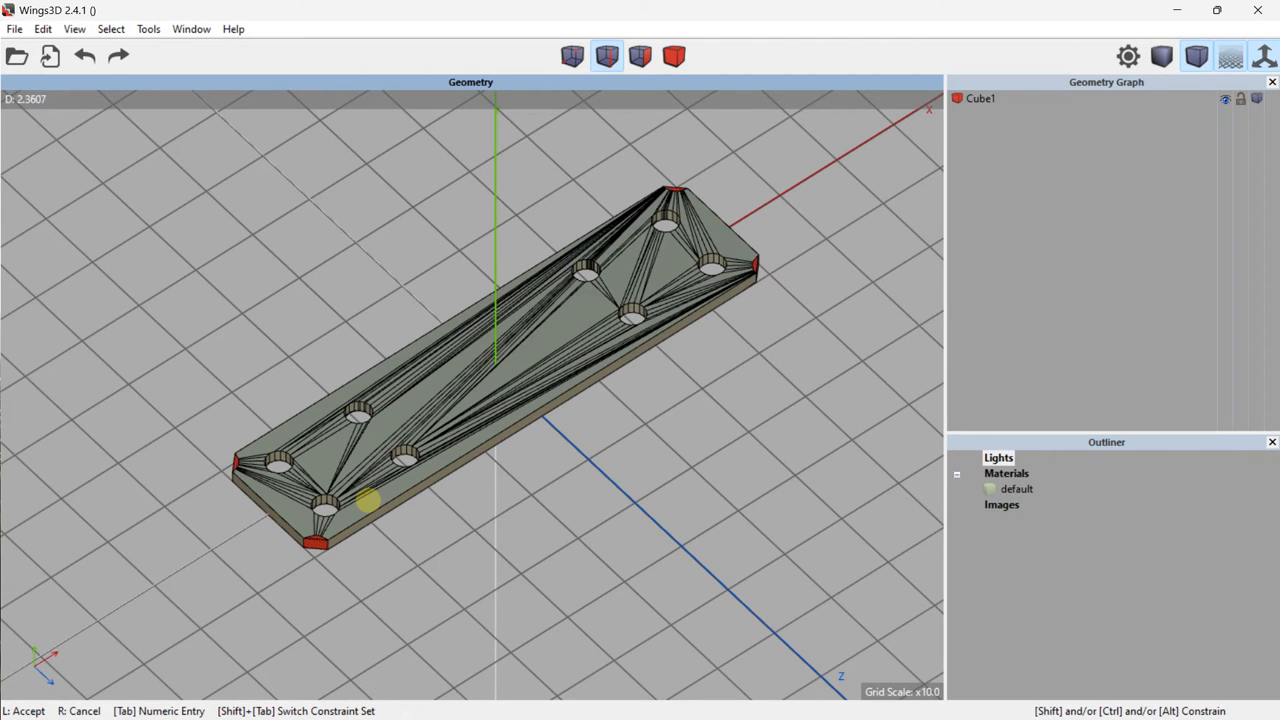
pyautogui.press('Tab')
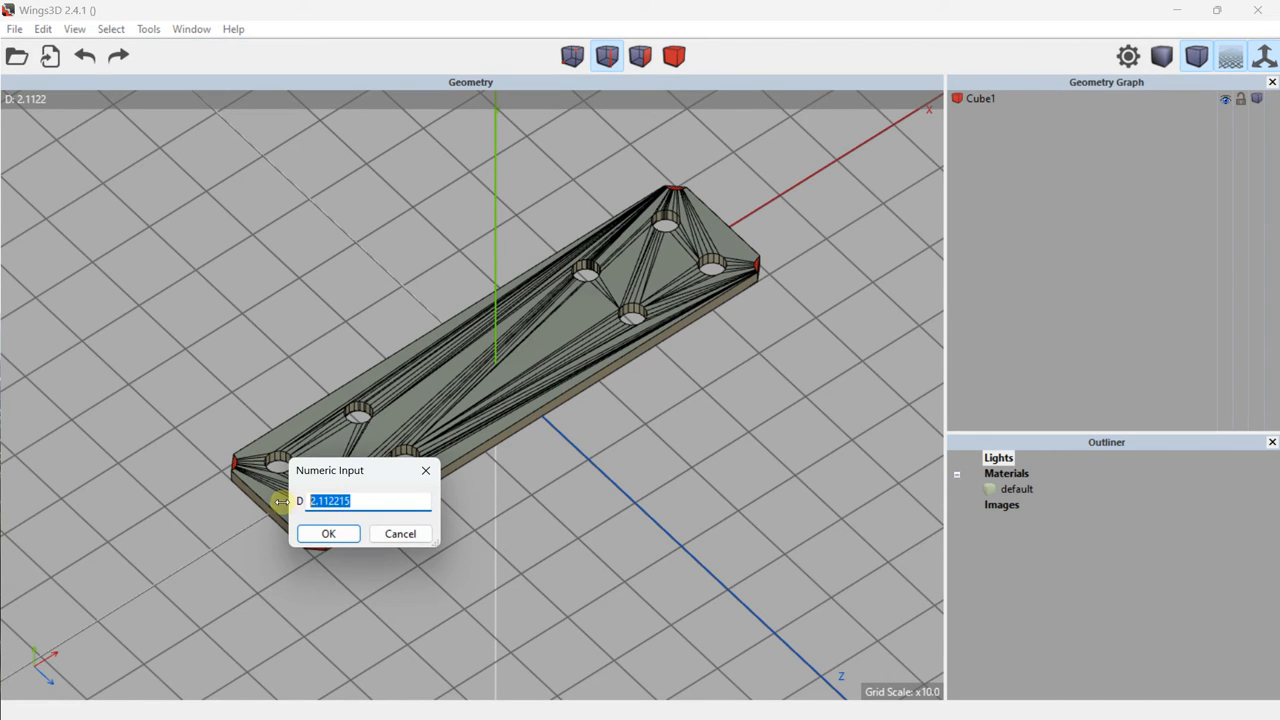
pyautogui.write('4')
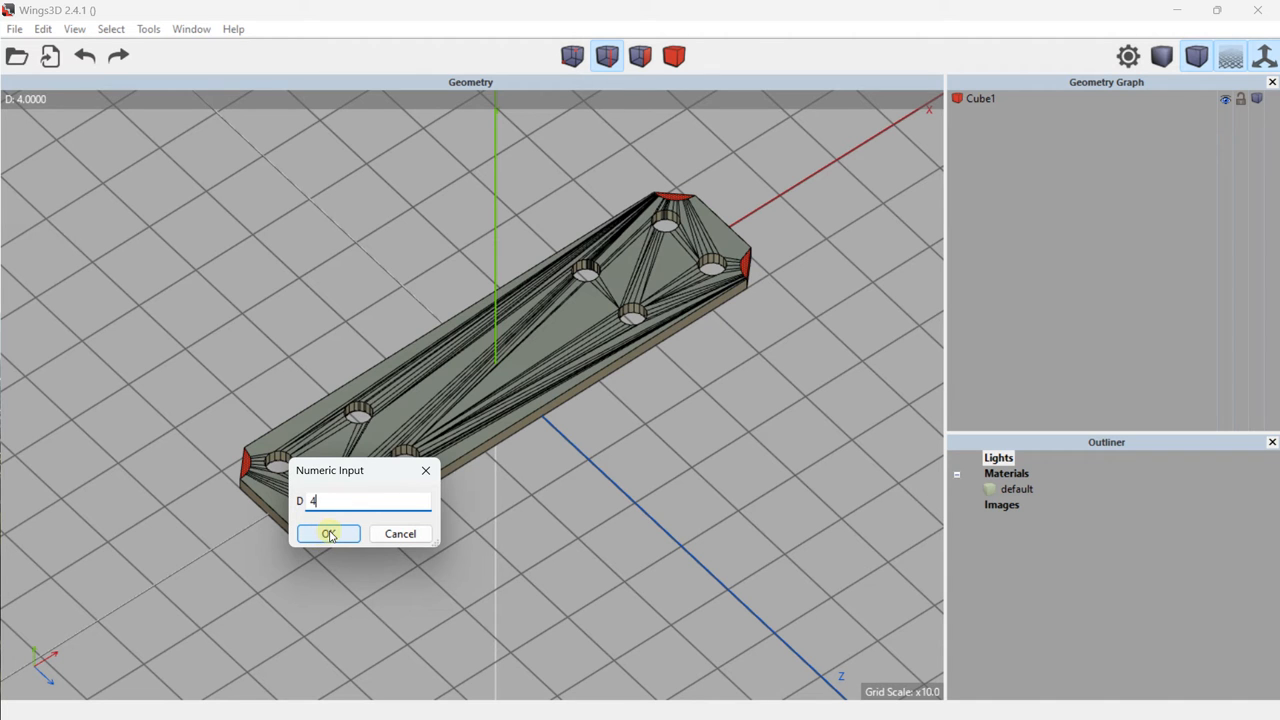
pyautogui.click(330, 535)
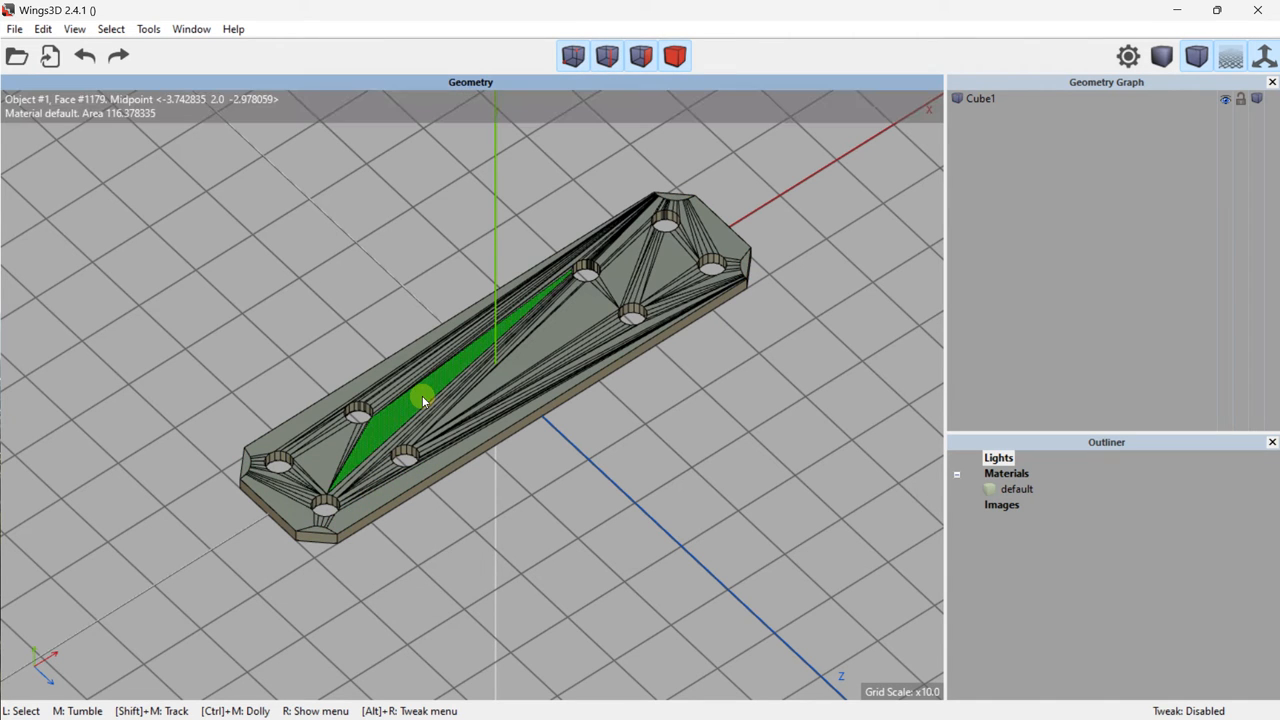
# Step: Examine the plate's bevelled corners and holes up close from several angles
pyautogui.moveTo(357, 378); pyautogui.dragTo(414, 386, button='middle')
pyautogui.scroll(5, 700, 483)
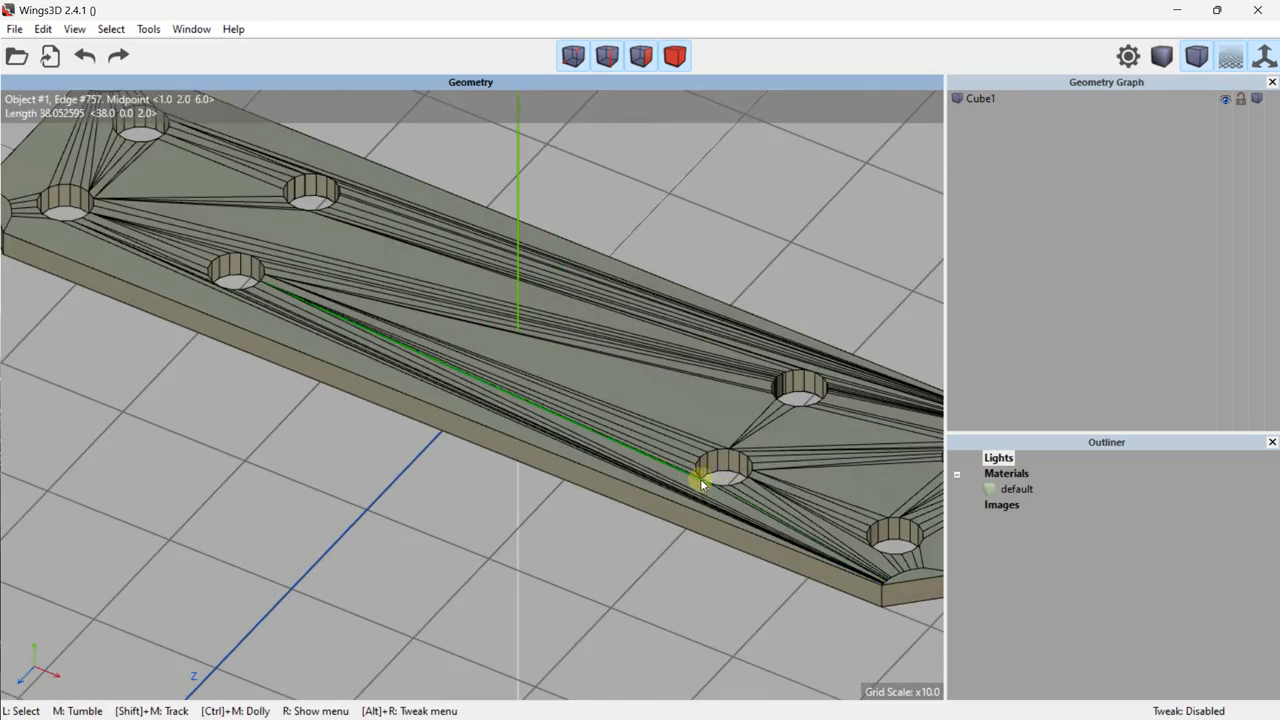
pyautogui.scroll(-5, 700, 483)
pyautogui.moveTo(528, 420); pyautogui.dragTo(408, 408, button='middle')
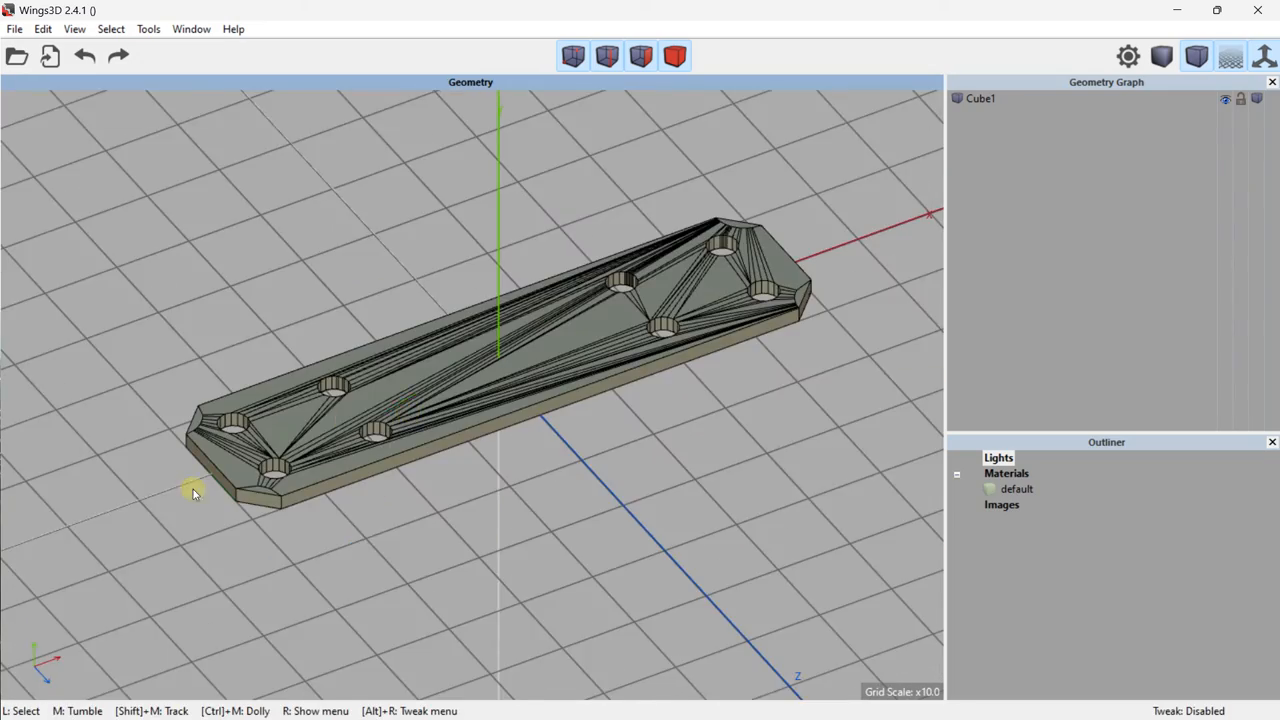
pyautogui.scroll(5, 193, 489)
pyautogui.moveTo(171, 506); pyautogui.dragTo(183, 507, button='middle')
pyautogui.moveTo(183, 508); pyautogui.dragTo(183, 507, button='middle')
pyautogui.scroll(-5, 267, 451)
pyautogui.moveTo(267, 451); pyautogui.dragTo(263, 450, button='middle')
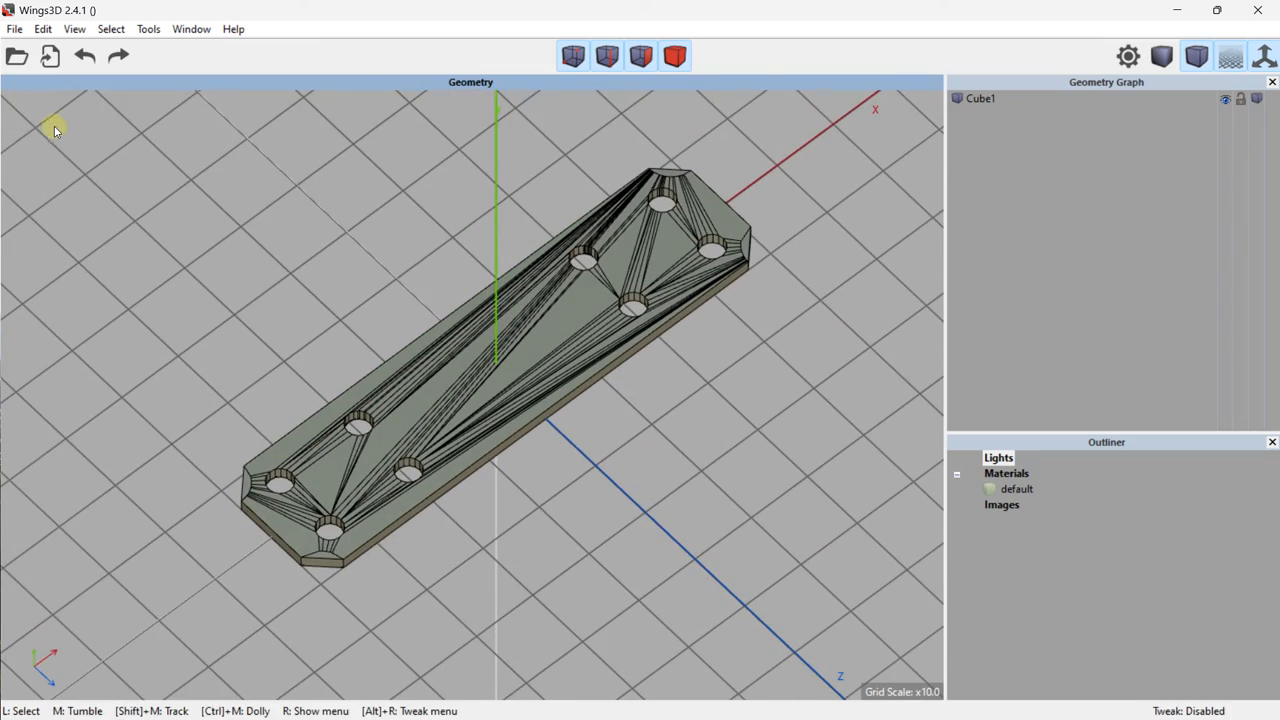
# Step: Turn off the display of edges and backfaces in the view
pyautogui.click(74, 29)
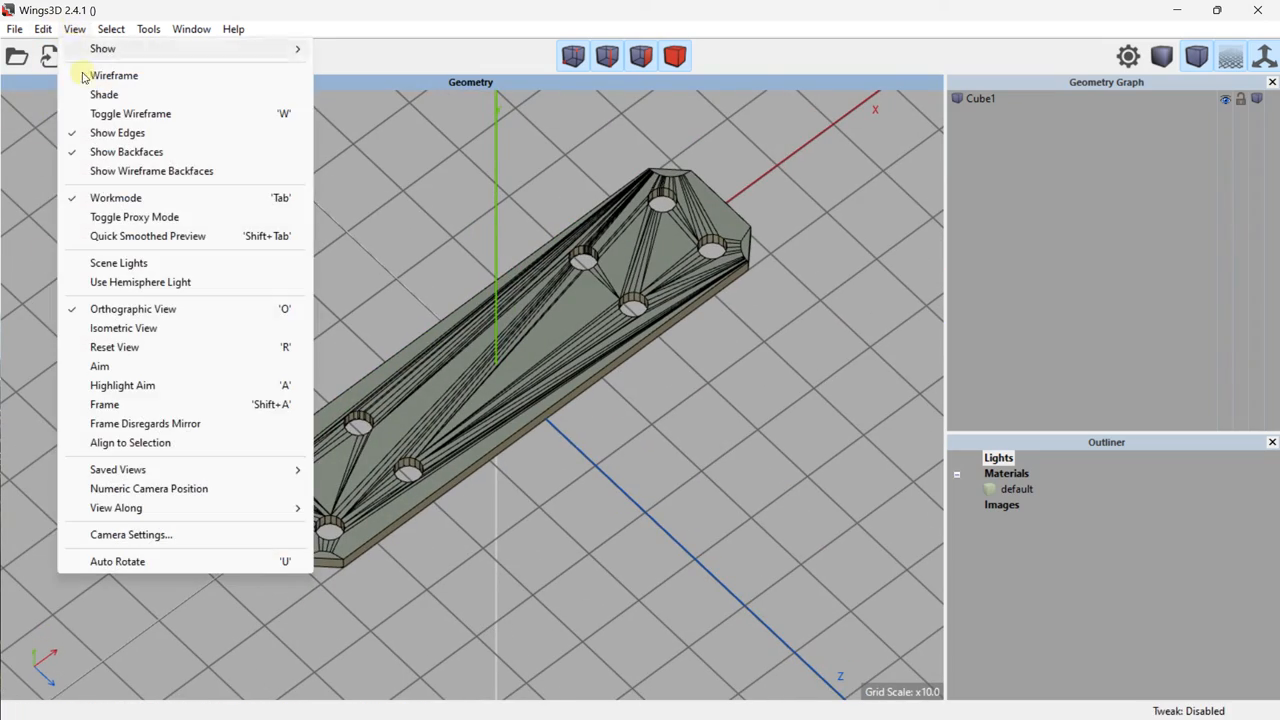
pyautogui.click(93, 132)
pyautogui.click(75, 29)
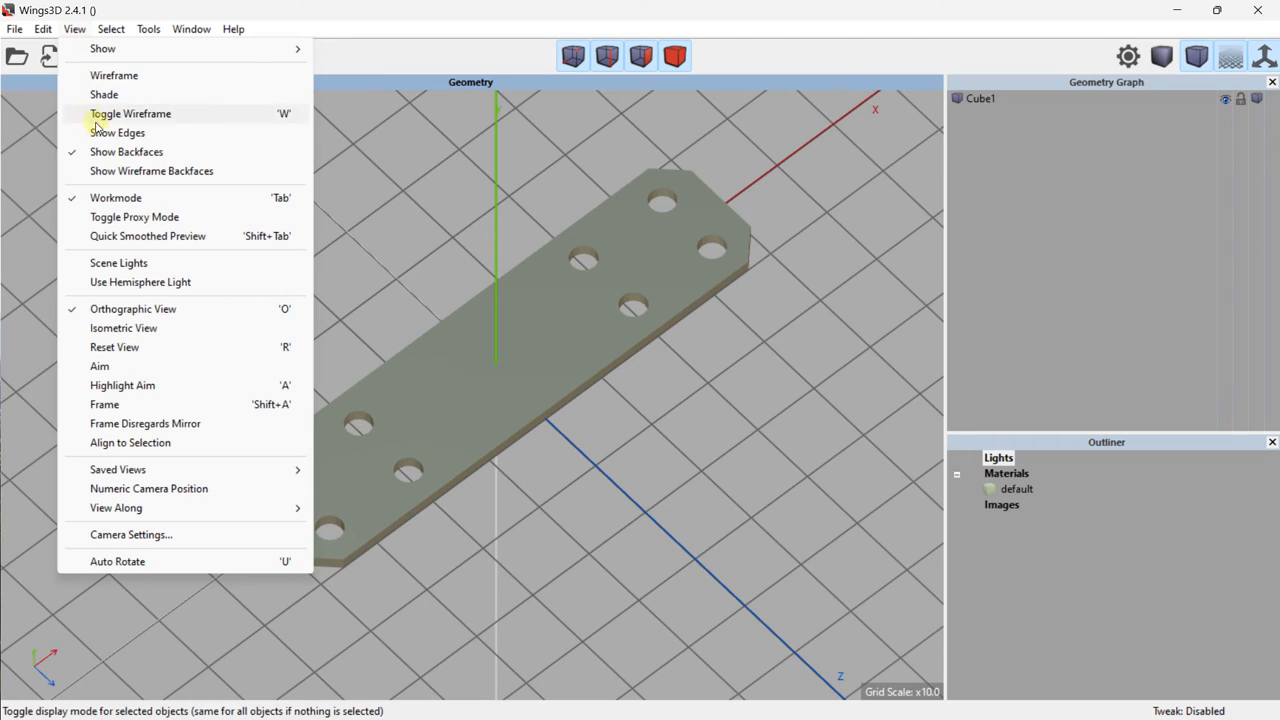
pyautogui.click(95, 151)
# Step: Inspect the edge-free plate from above and from both ends, checking its holes and corners
pyautogui.moveTo(290, 322); pyautogui.dragTo(294, 322, button='middle')
pyautogui.scroll(-2, 294, 322)
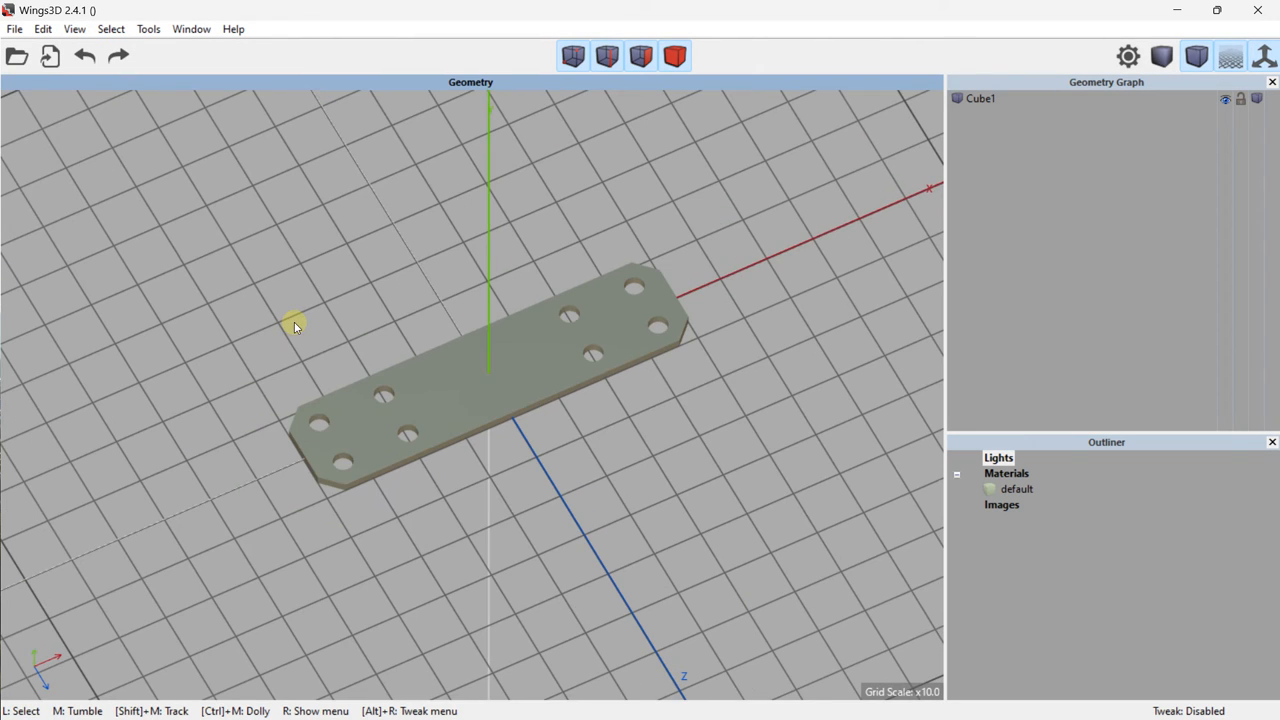
pyautogui.moveTo(241, 276); pyautogui.dragTo(251, 300, button='middle')
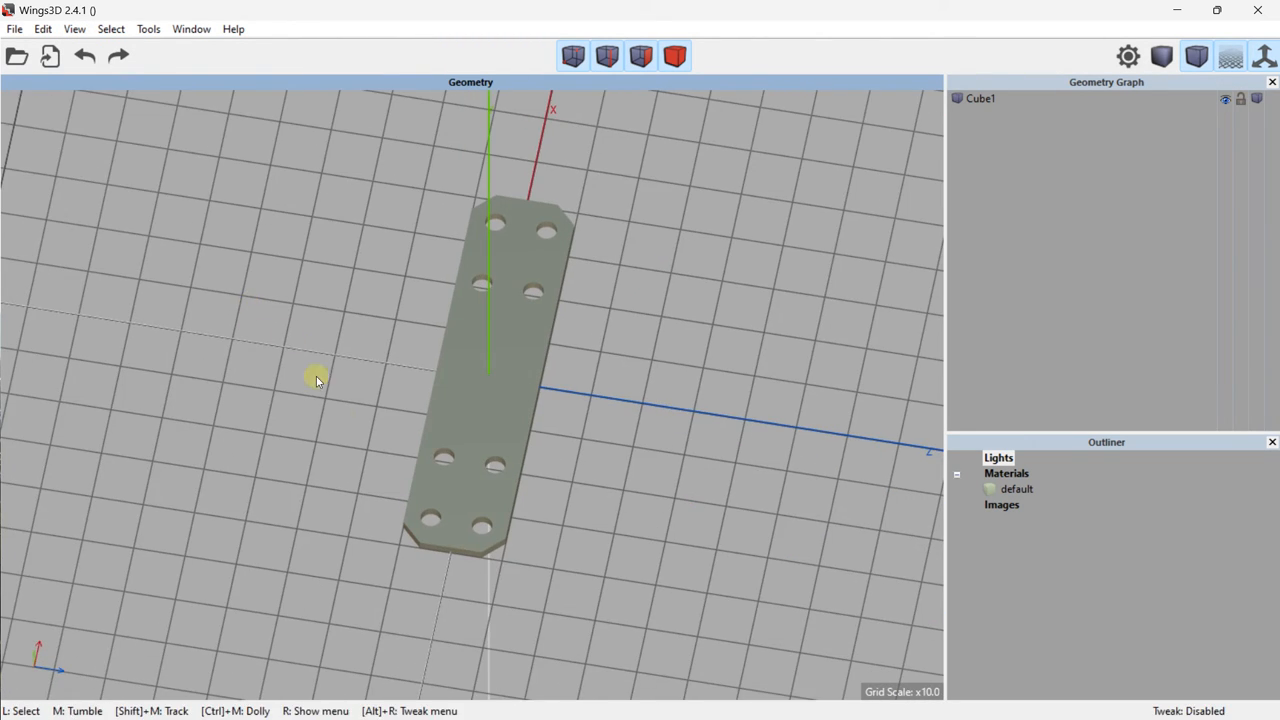
pyautogui.scroll(2, 330, 400)
pyautogui.moveTo(343, 422); pyautogui.dragTo(340, 410, button='middle')
pyautogui.scroll(-1, 323, 284)
pyautogui.moveTo(325, 270); pyautogui.dragTo(325, 270, button='middle')
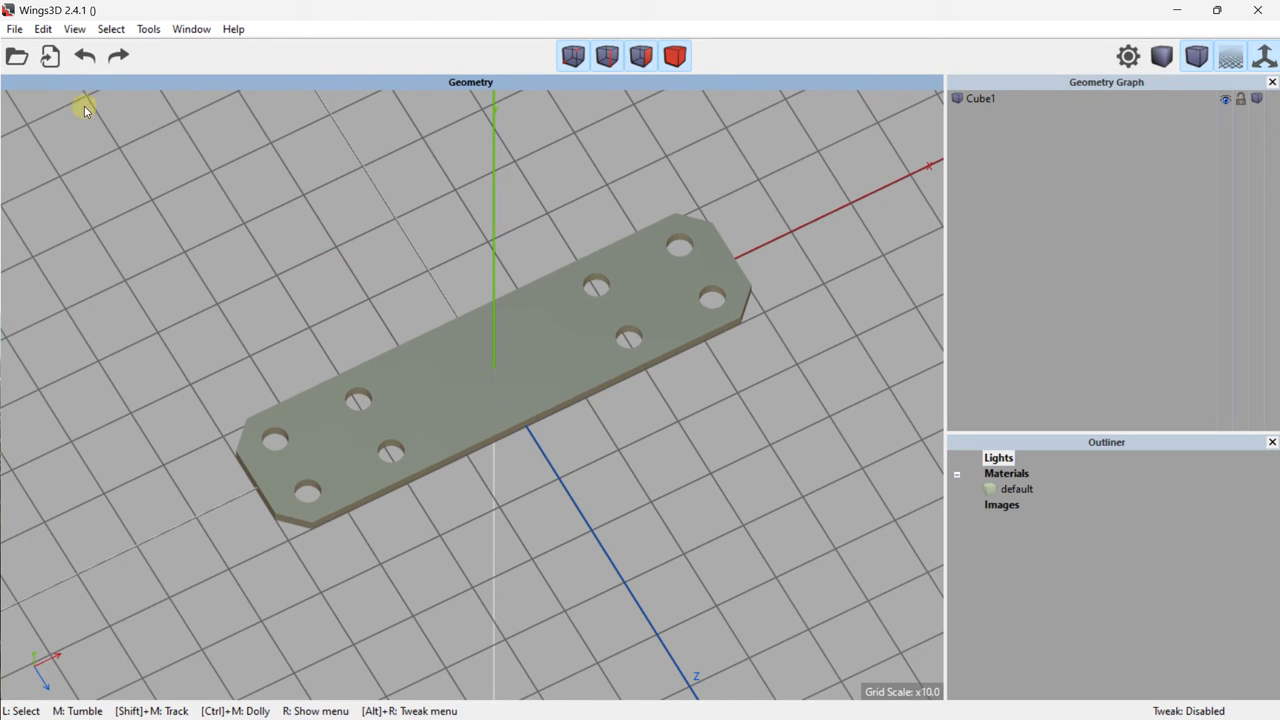
# Step: Create a new material named Metal
pyautogui.rightClick(190, 210)
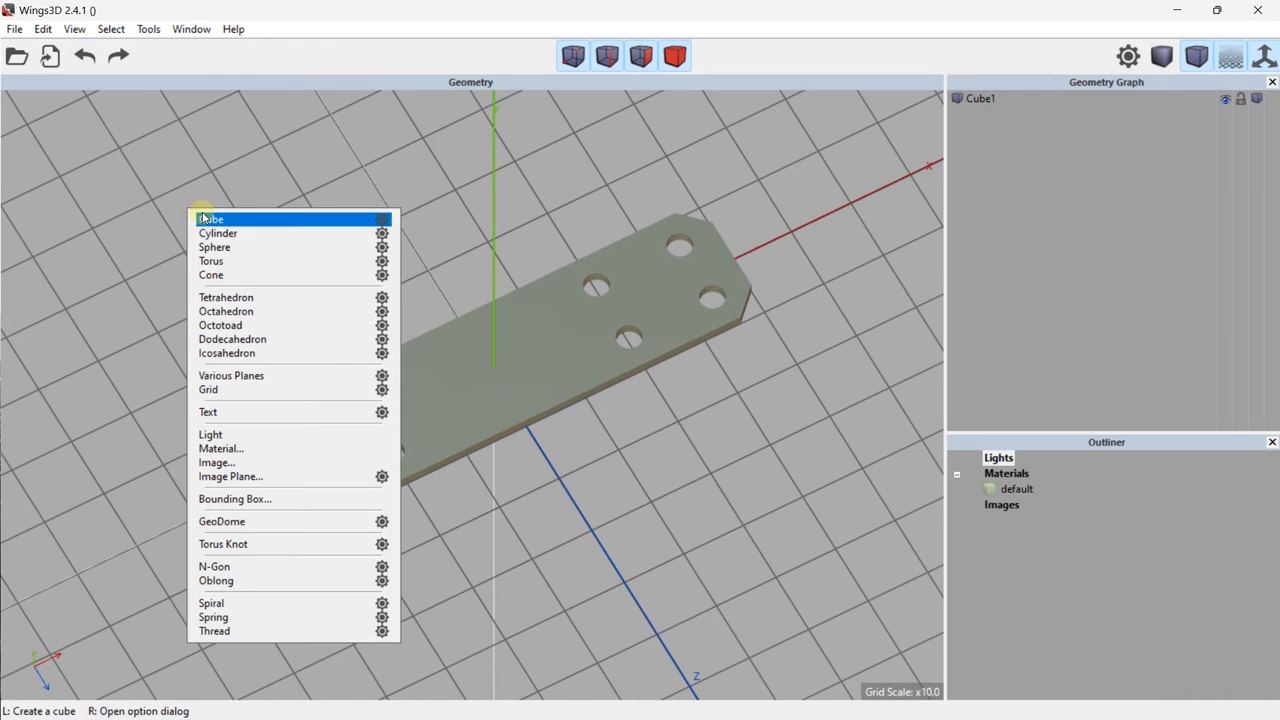
pyautogui.click(255, 448)
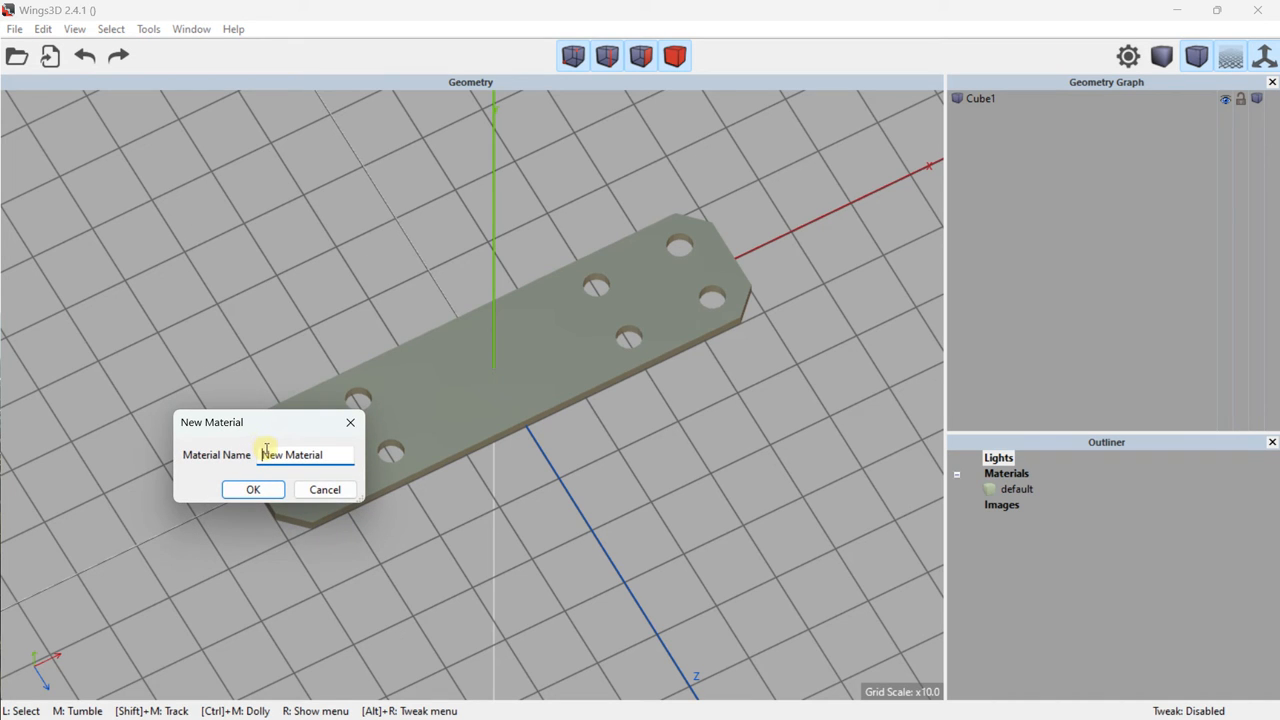
pyautogui.moveTo(310, 455); pyautogui.dragTo(215, 448)
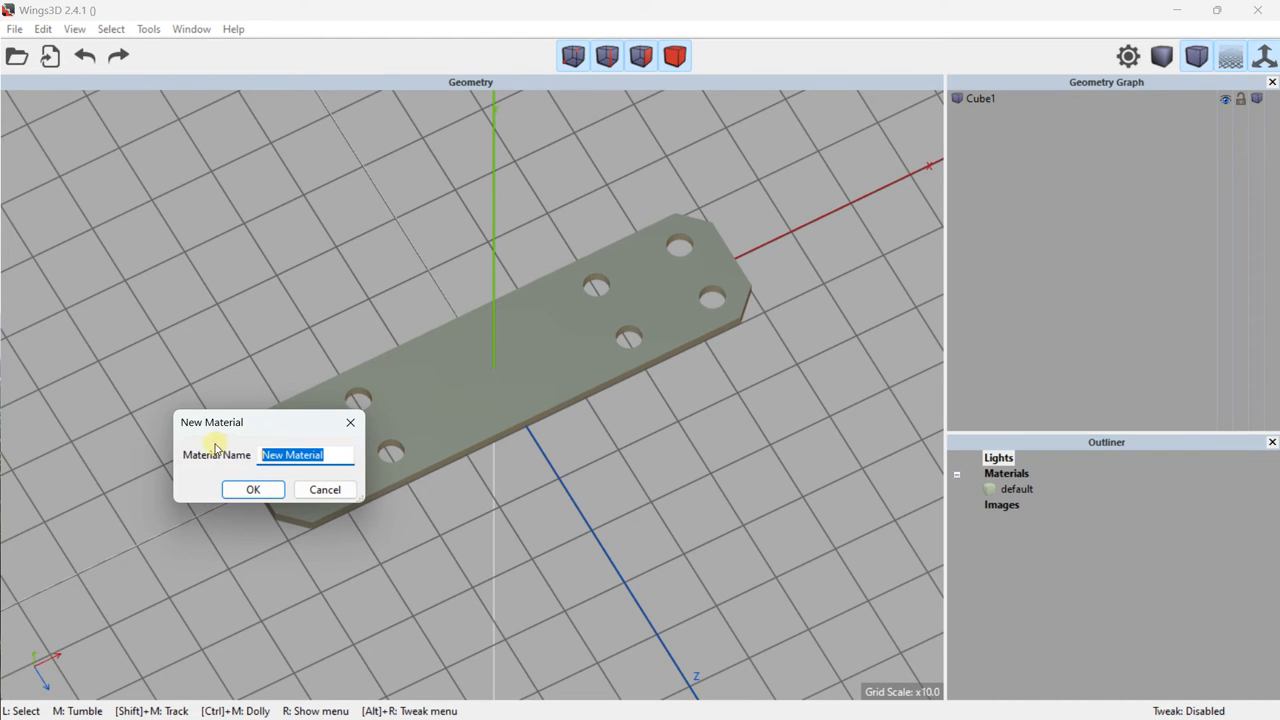
pyautogui.write('Metal')
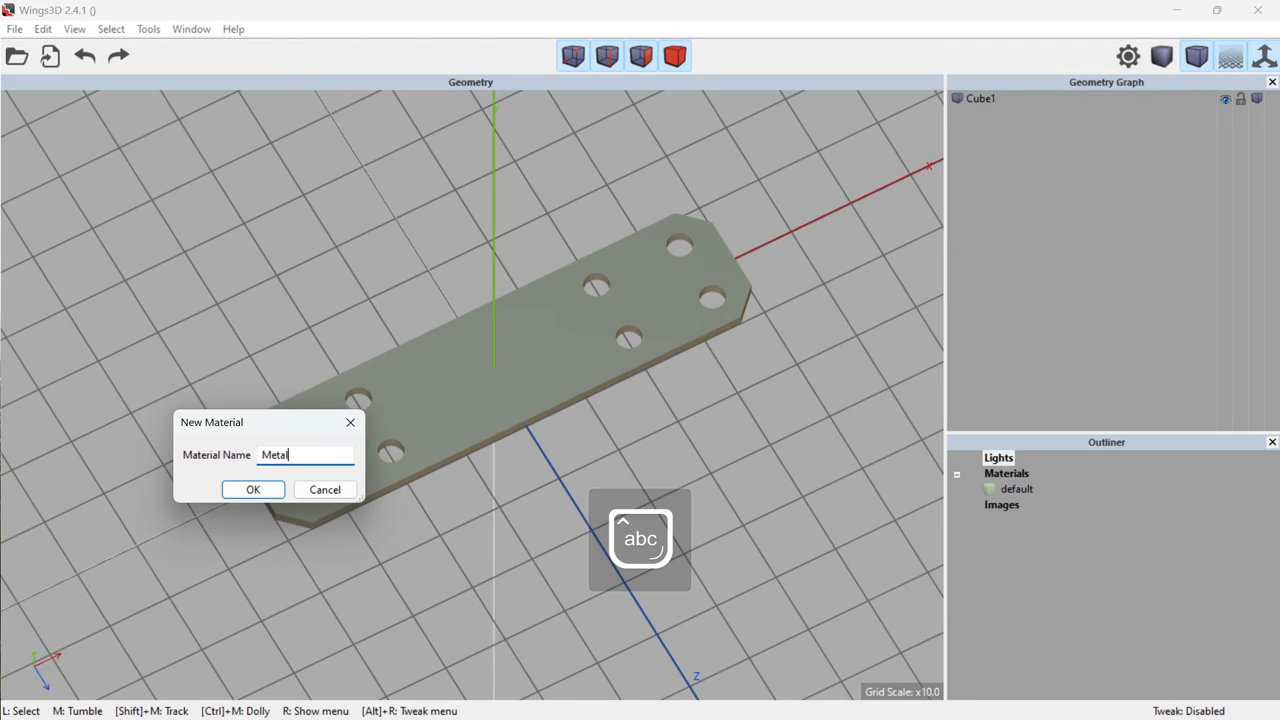
pyautogui.press('Return')
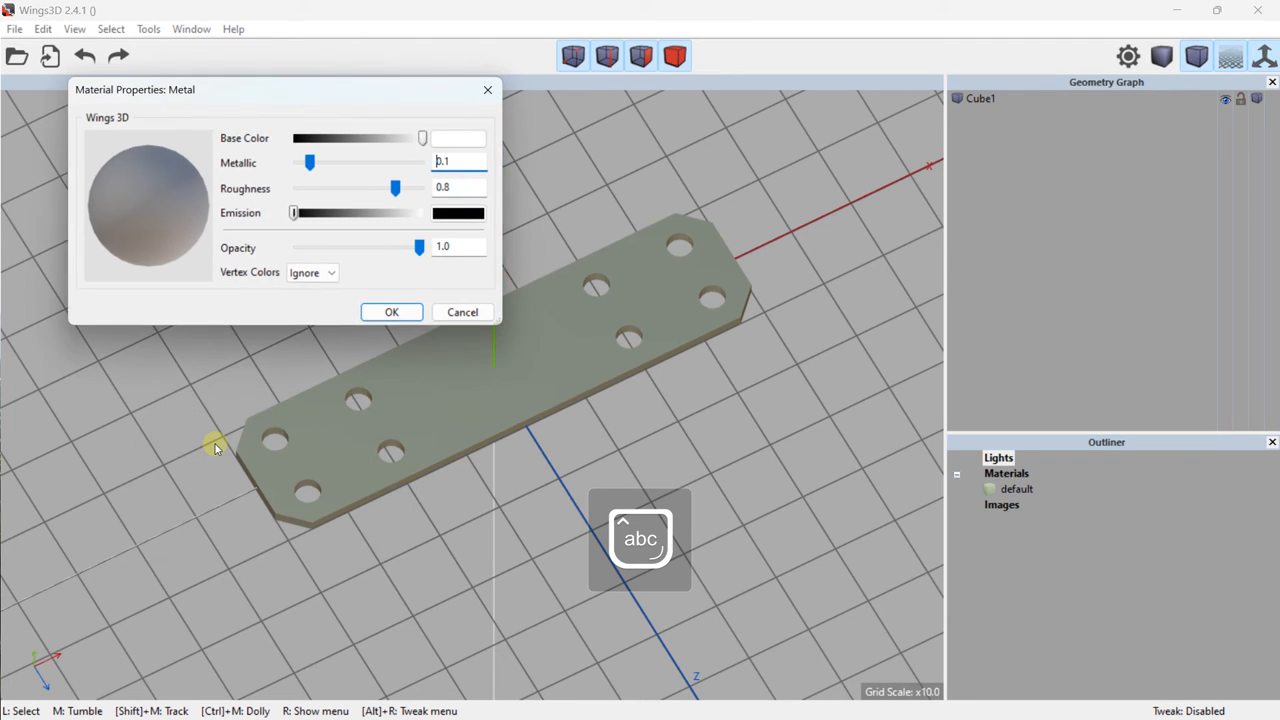
# Step: Give the Metal material a yellow base color (255, 255, 0), metallic 0.9 and roughness 0.2
pyautogui.click(462, 139)
pyautogui.click(115, 178)
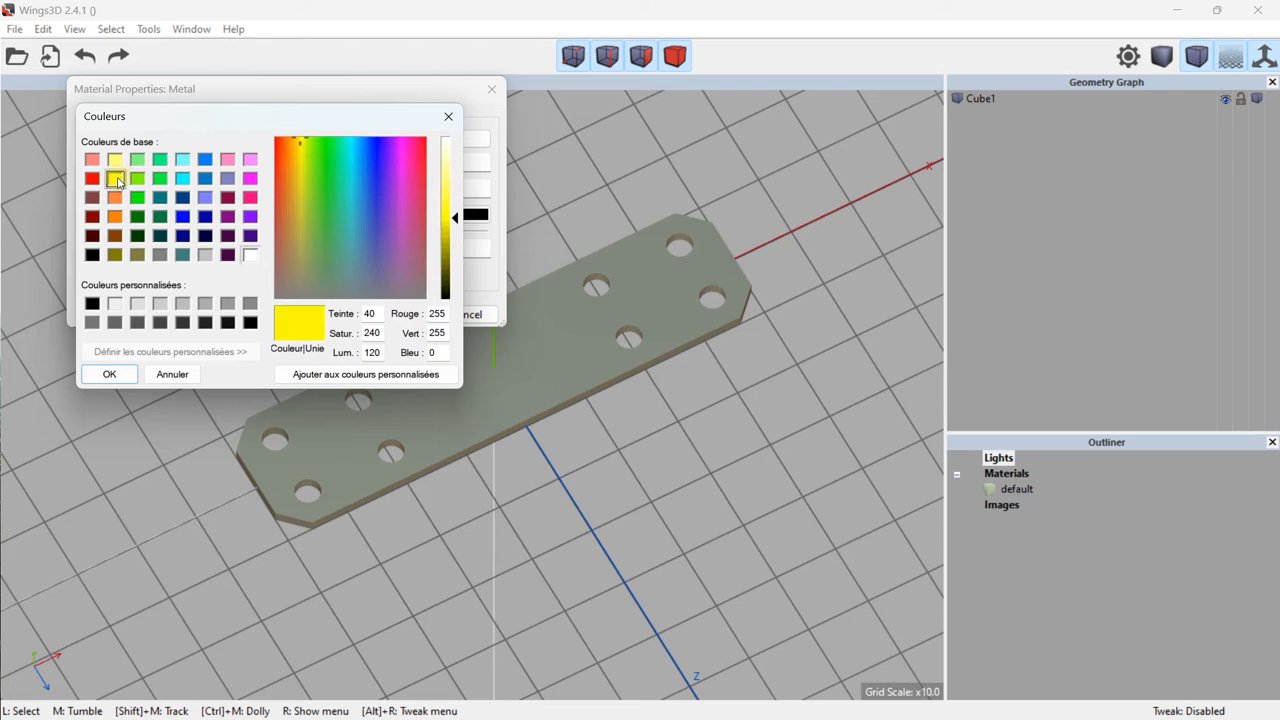
pyautogui.click(109, 374)
pyautogui.moveTo(300, 167); pyautogui.dragTo(325, 197)
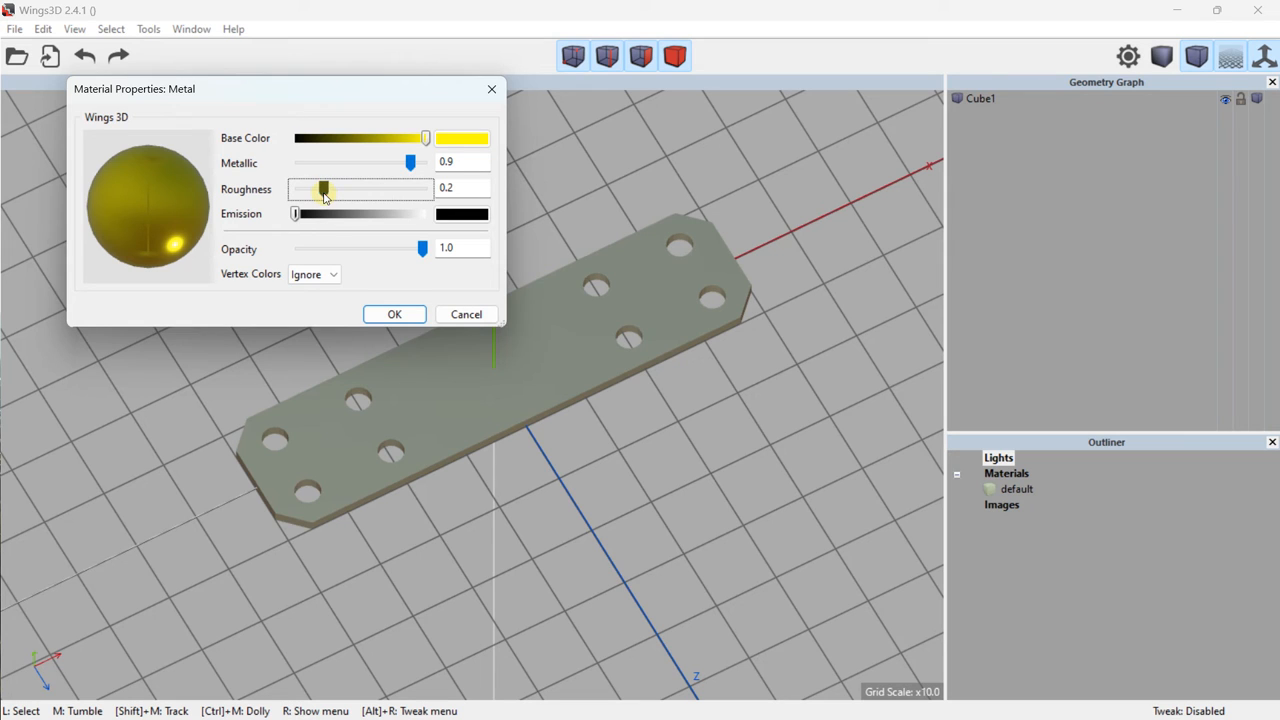
pyautogui.click(389, 316)
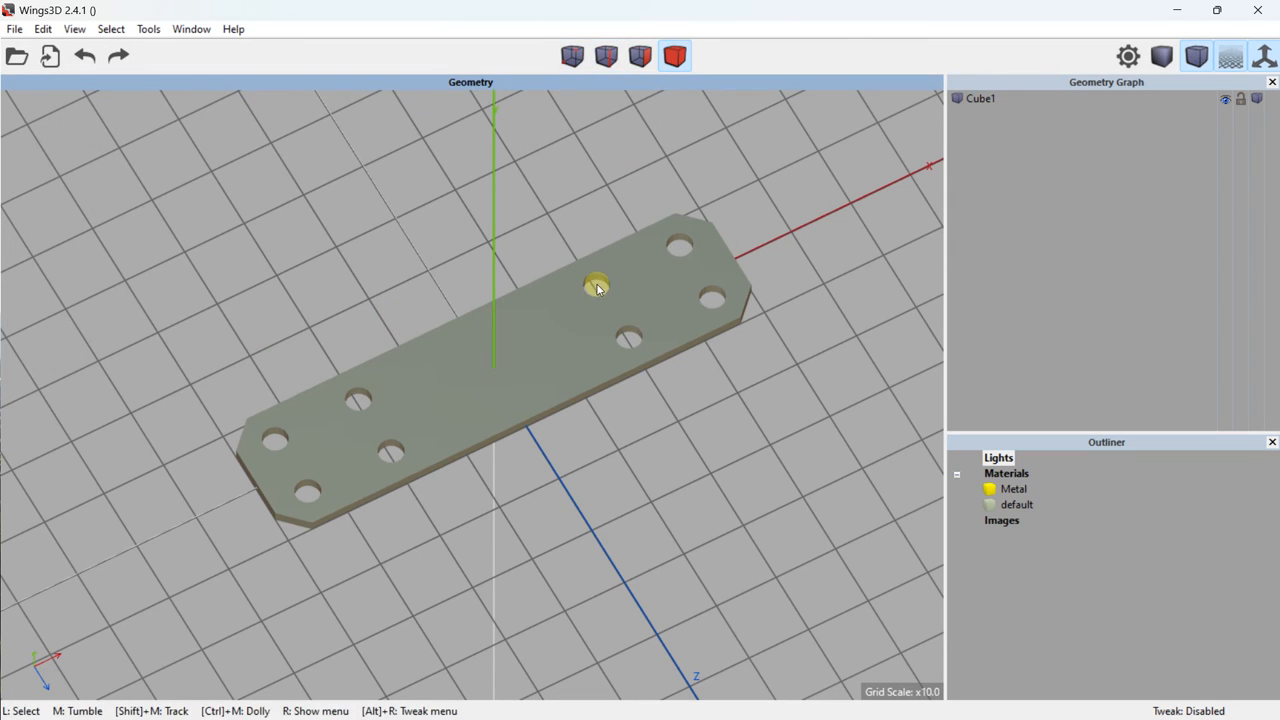
# Step: Select the whole plate body, assign the Metal material to it and clear the selection
pyautogui.click(656, 274)
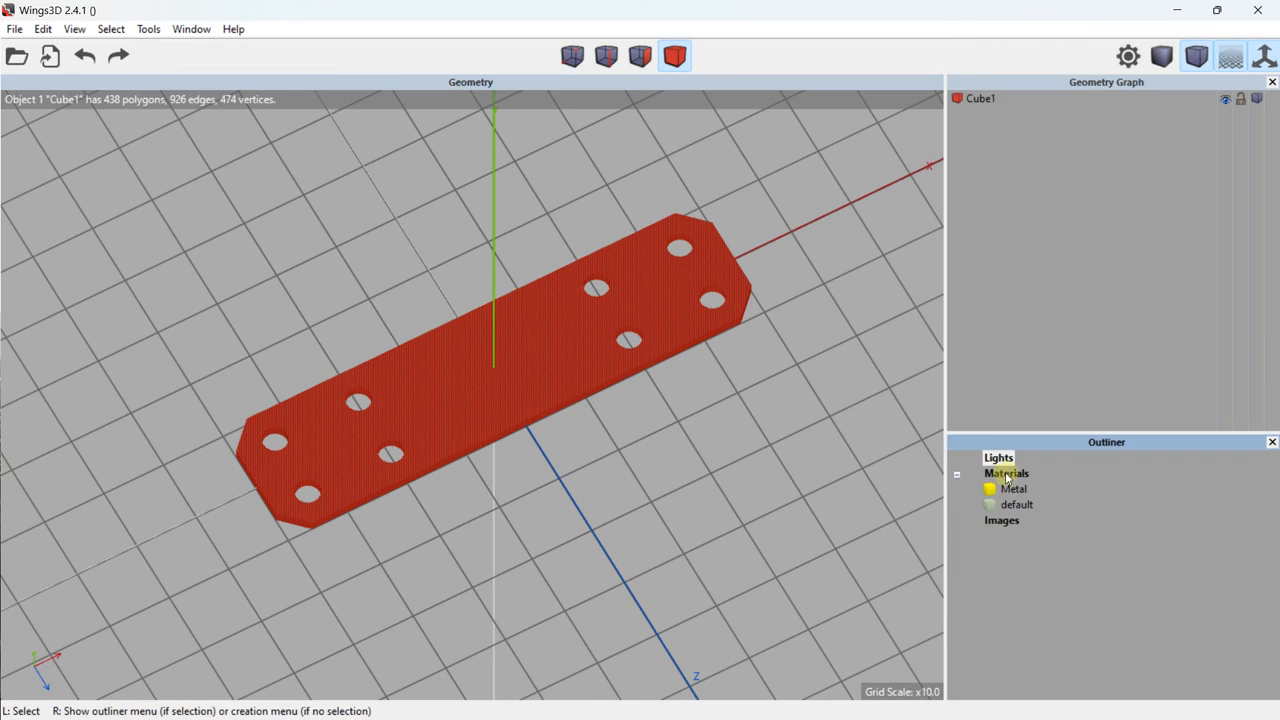
pyautogui.rightClick(1012, 488)
pyautogui.click(1040, 508)
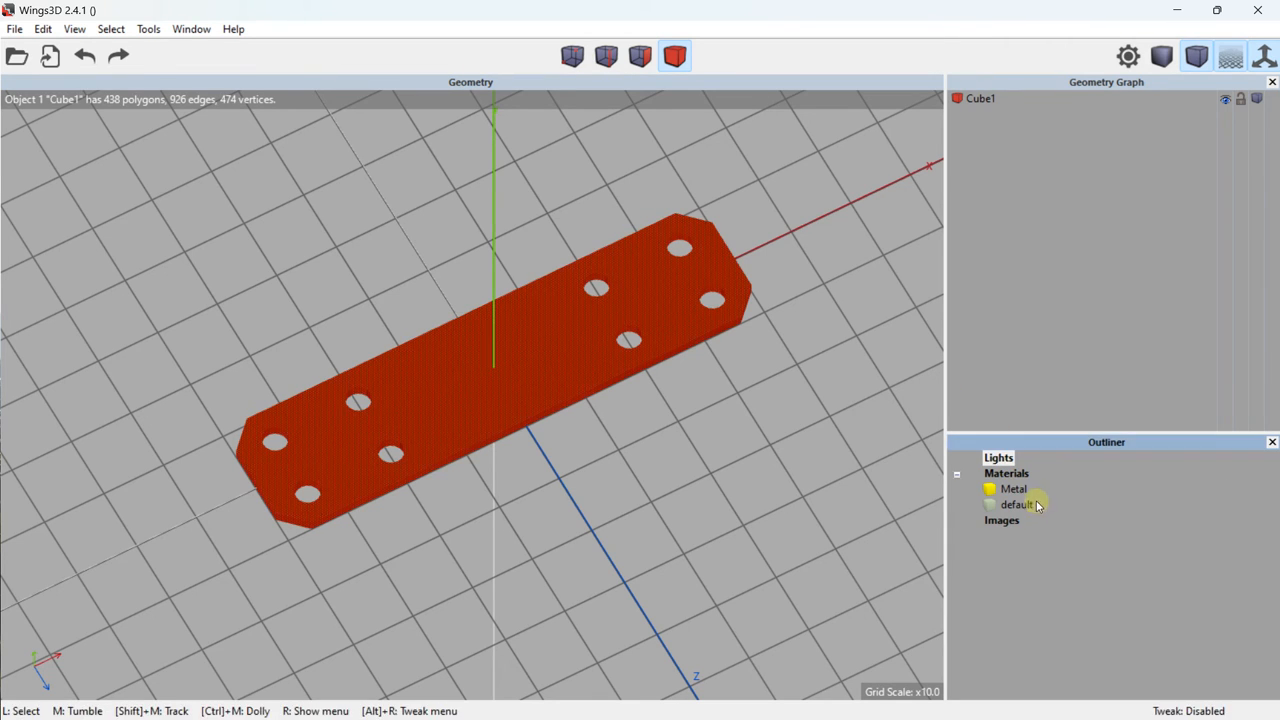
pyautogui.click(730, 311)
pyautogui.moveTo(626, 320); pyautogui.dragTo(626, 320, button='middle')
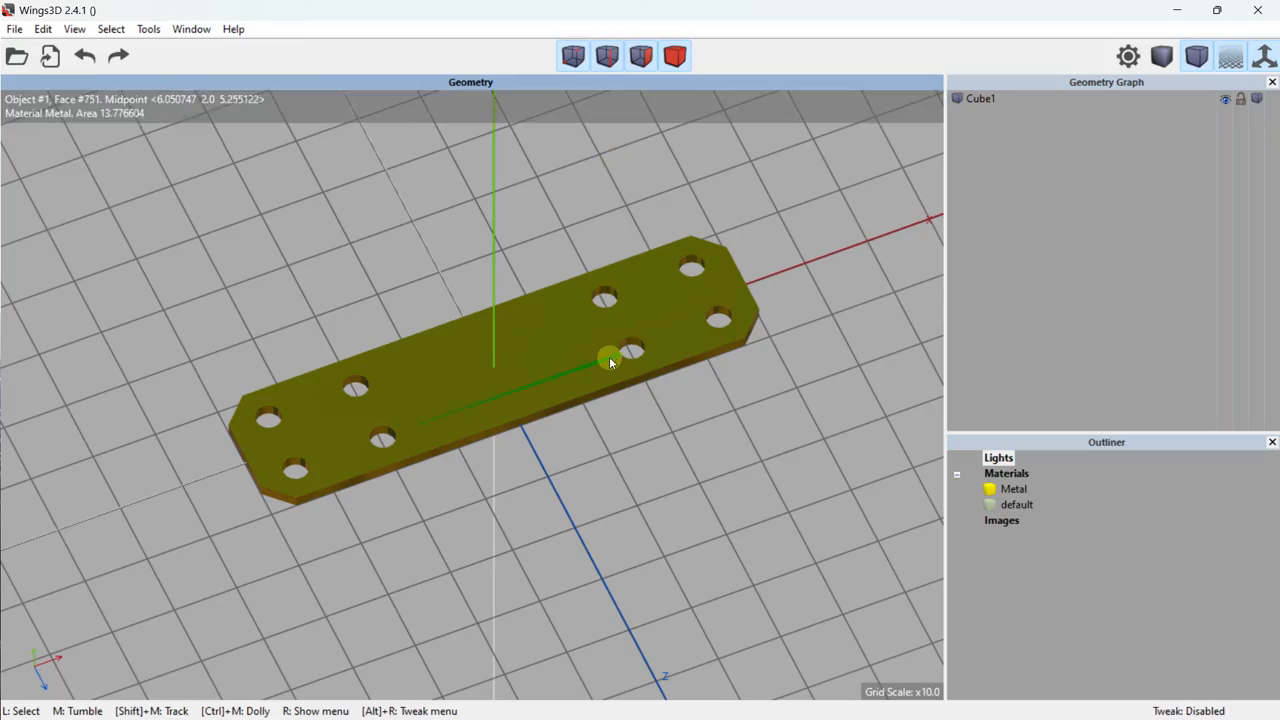
# Step: Switch the Geometry view of the yellow plate from orthographic to perspective projection
pyautogui.moveTo(609, 356); pyautogui.dragTo(609, 357, button='middle')
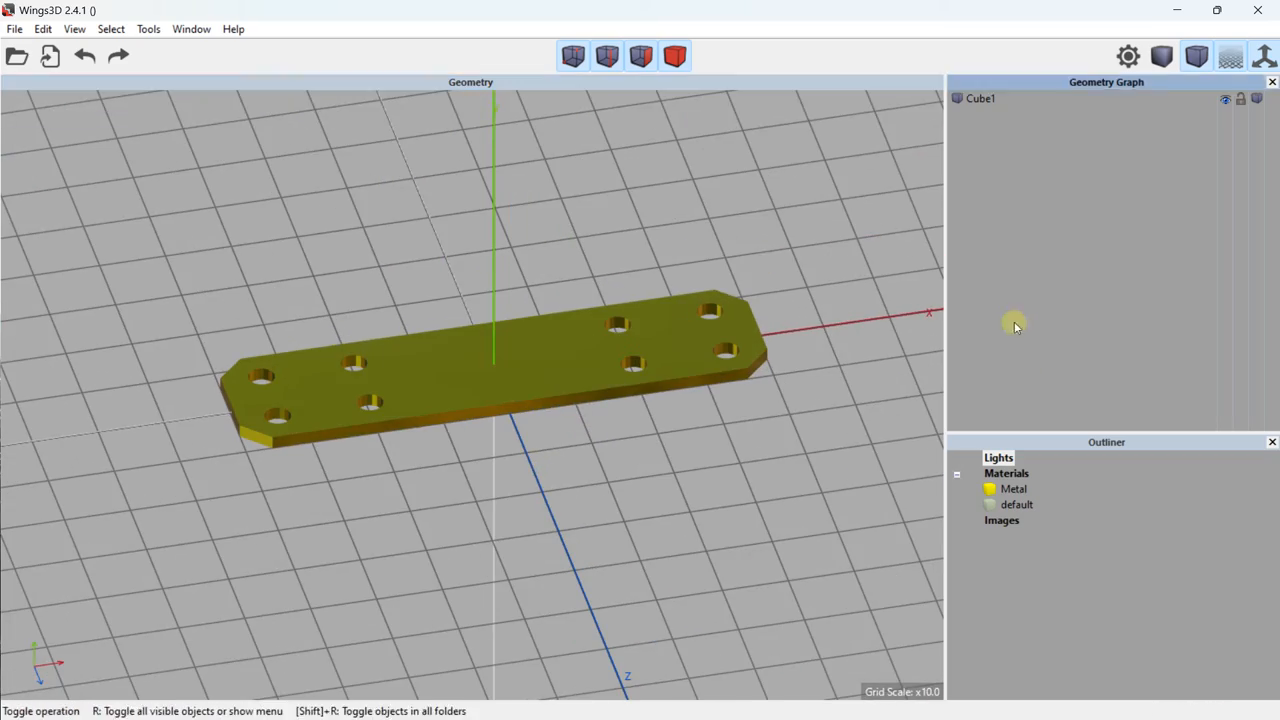
pyautogui.moveTo(657, 307); pyautogui.dragTo(657, 307, button='middle')
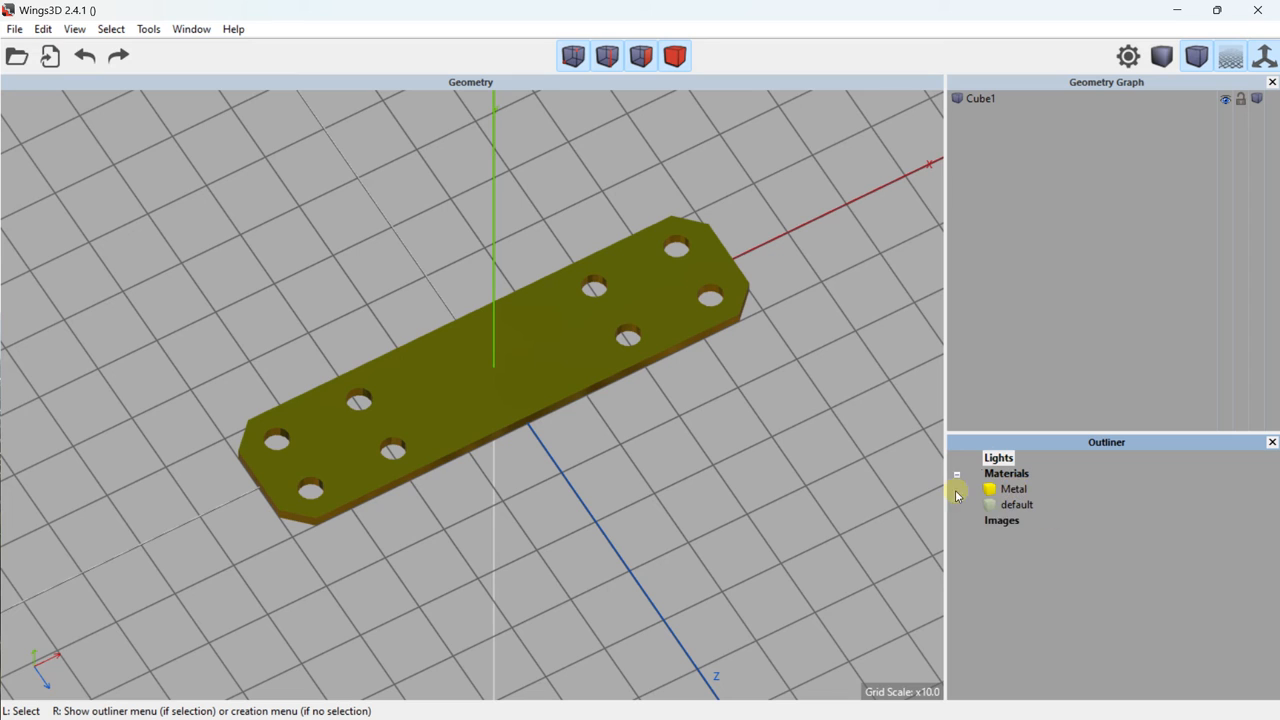
pyautogui.moveTo(1020, 489); pyautogui.dragTo(1195, 66)
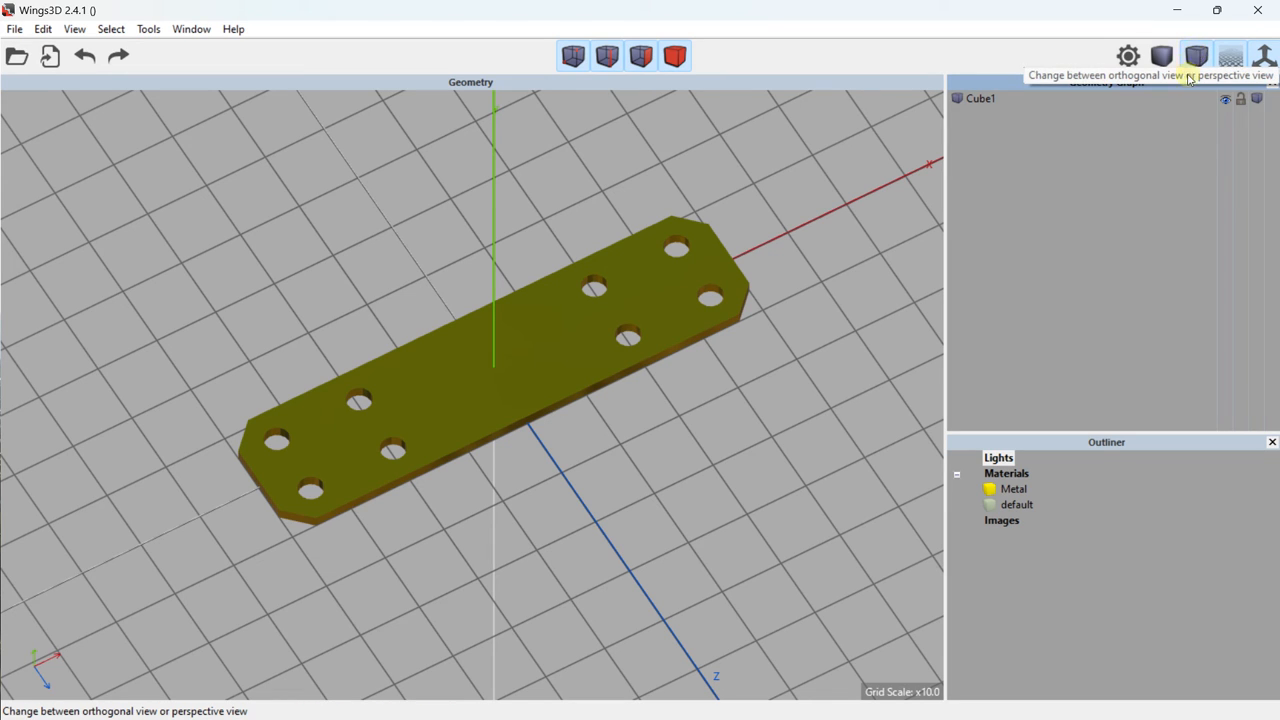
pyautogui.click(1199, 60)
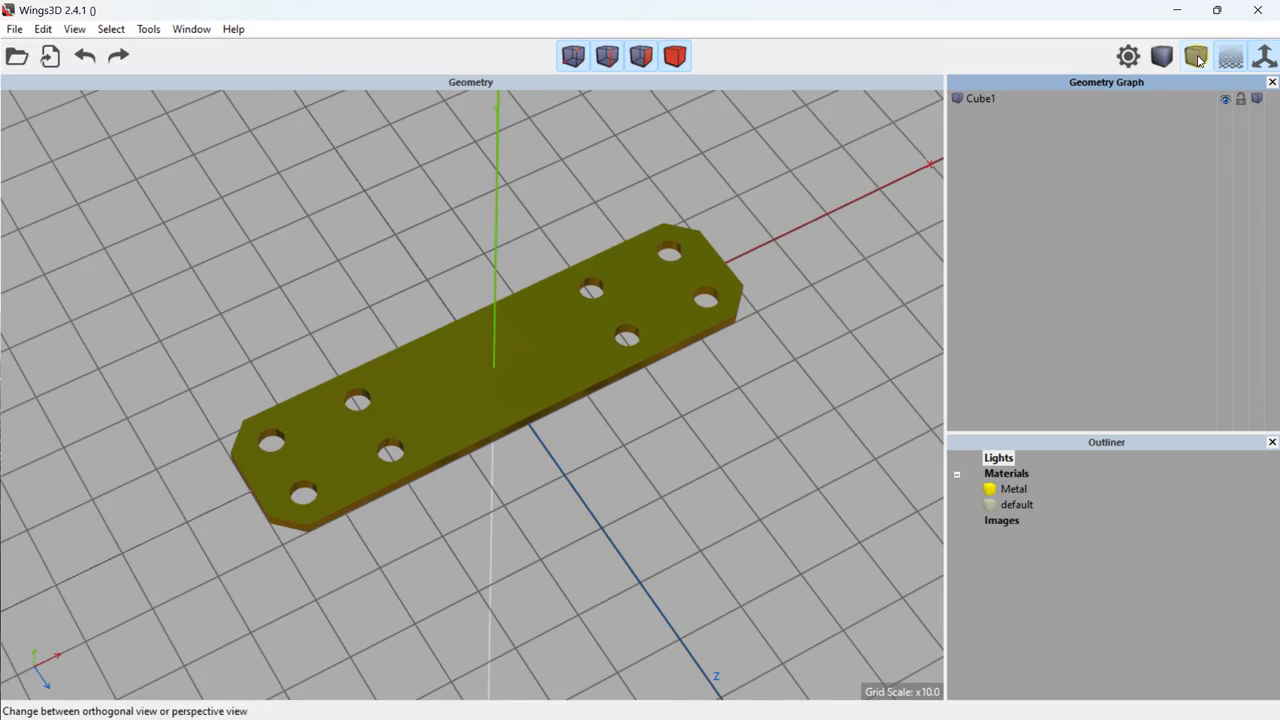
# Step: Hide the ground plane grid and the coordinate axes so only the plate is shown in the view
pyautogui.moveTo(568, 326); pyautogui.dragTo(566, 326, button='middle')
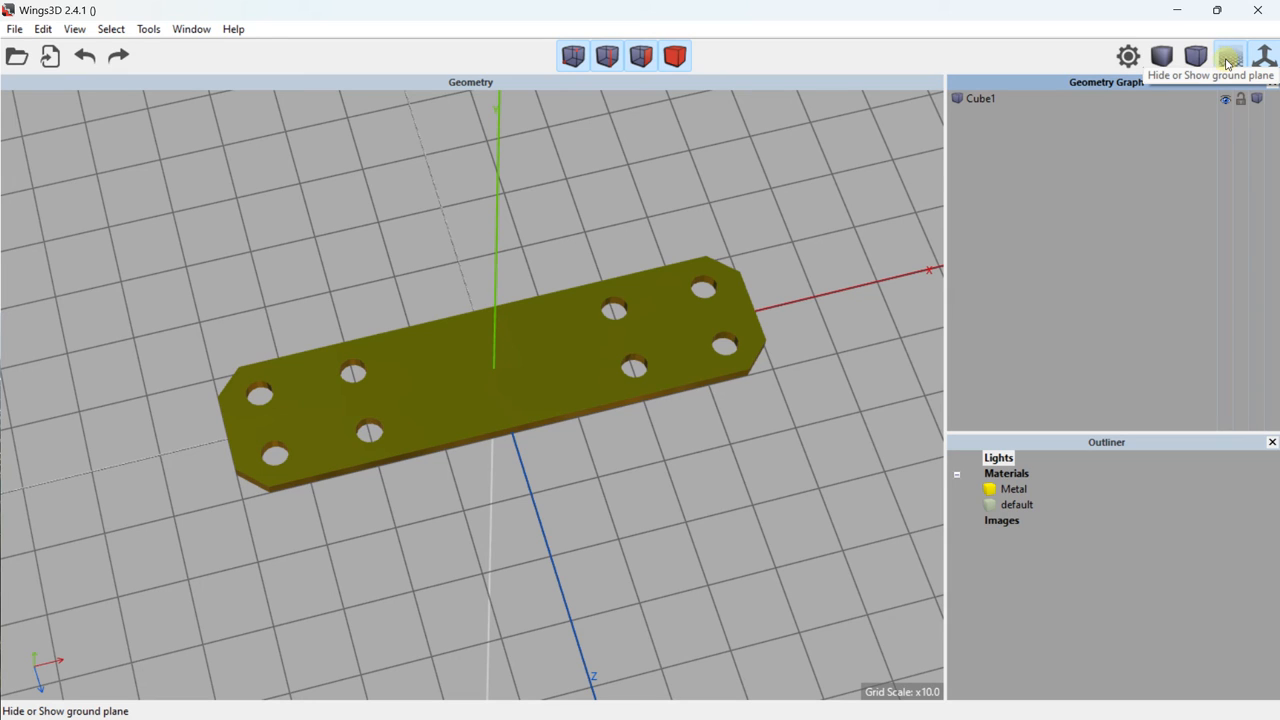
pyautogui.click(1228, 58)
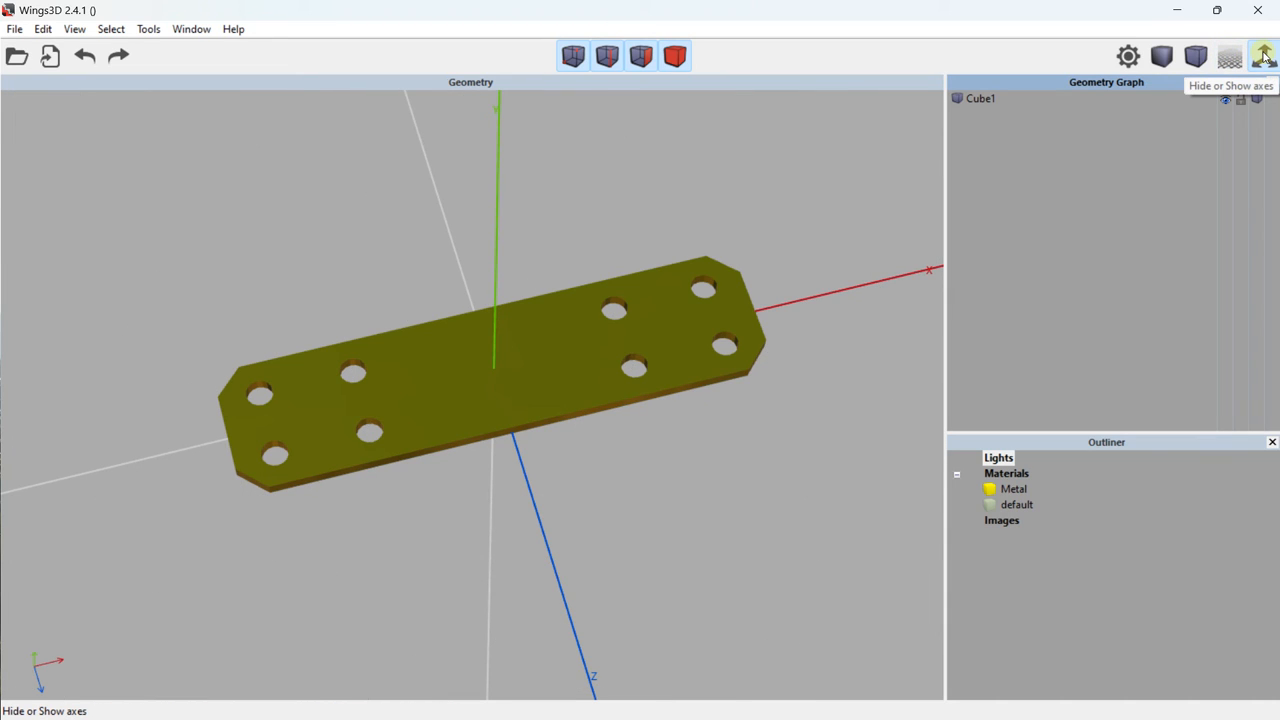
pyautogui.click(1265, 57)
pyautogui.moveTo(535, 328); pyautogui.dragTo(537, 328, button='middle')
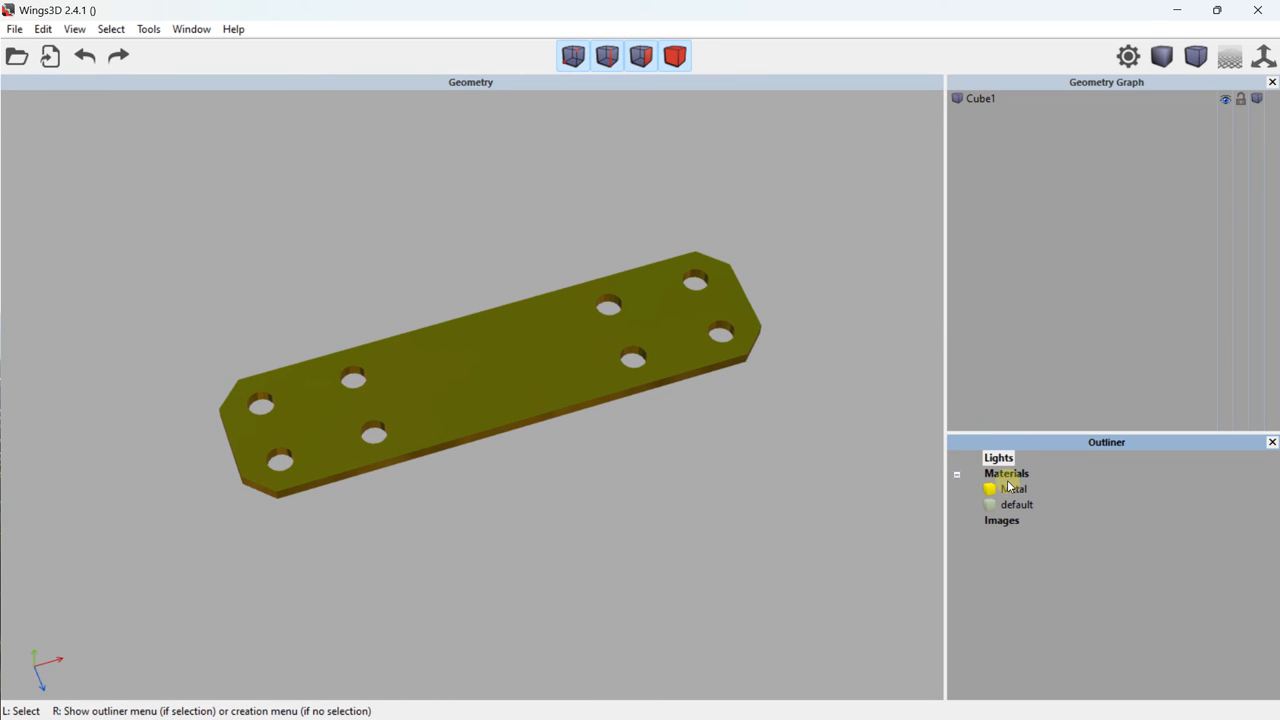
# Step: Set the selection mode to whole bodies only
pyautogui.moveTo(597, 342); pyautogui.dragTo(593, 340, button='middle')
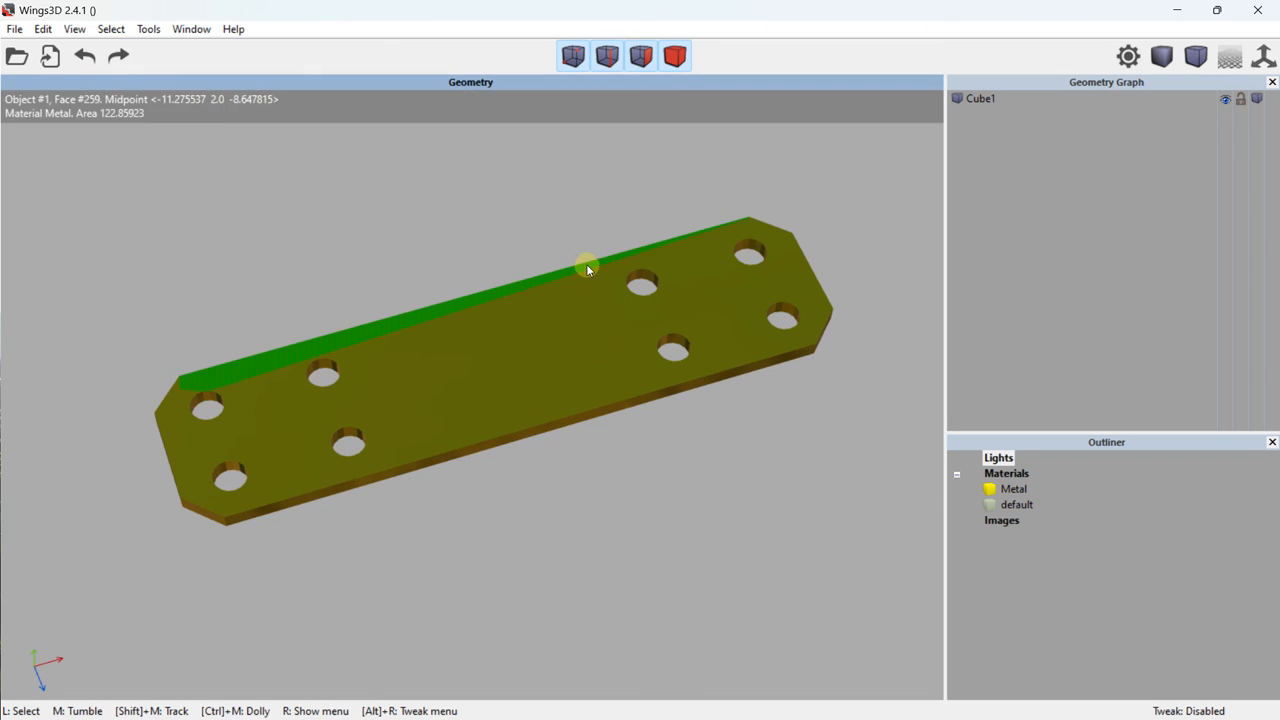
pyautogui.moveTo(566, 268); pyautogui.dragTo(568, 262, button='middle')
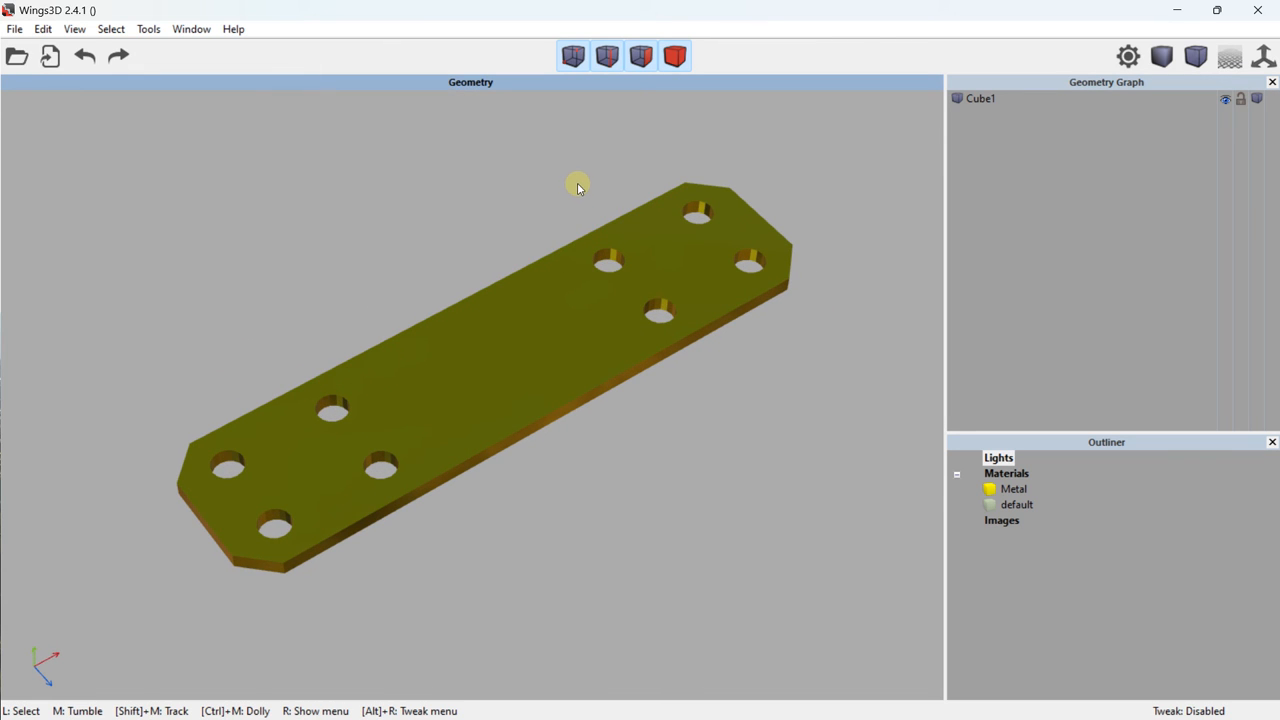
pyautogui.moveTo(550, 222); pyautogui.dragTo(550, 228, button='middle')
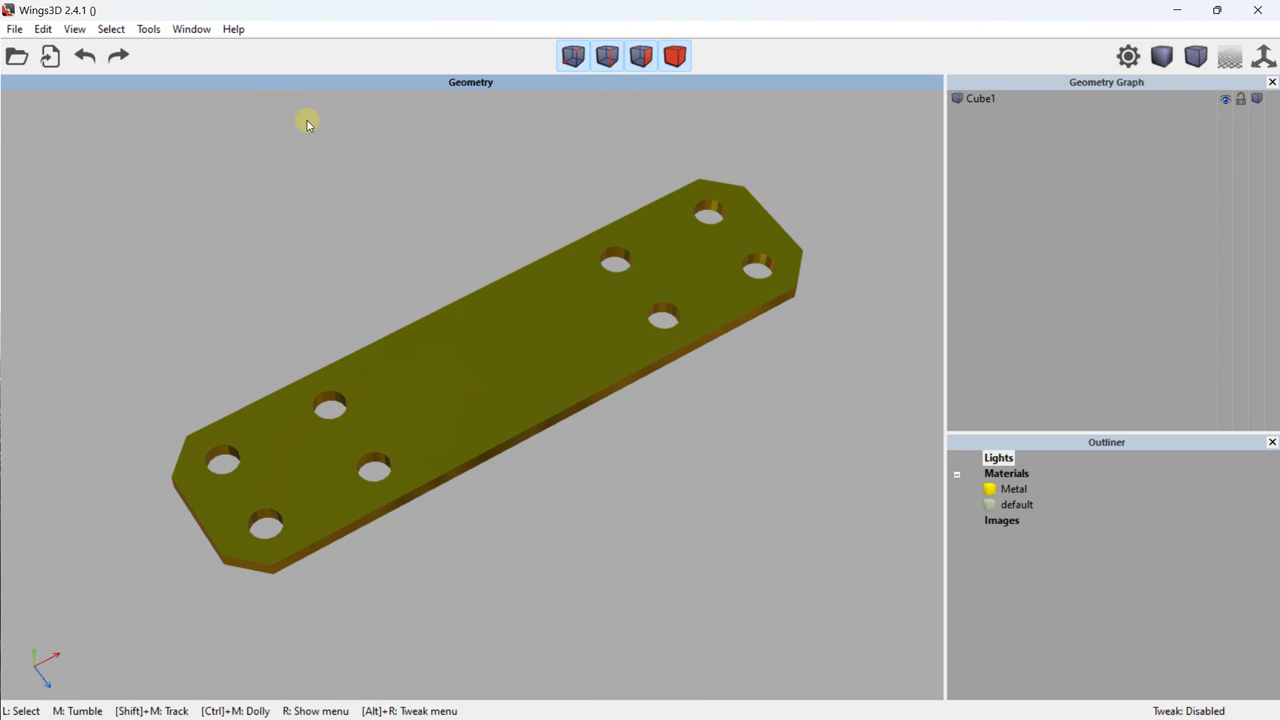
pyautogui.click(669, 53)
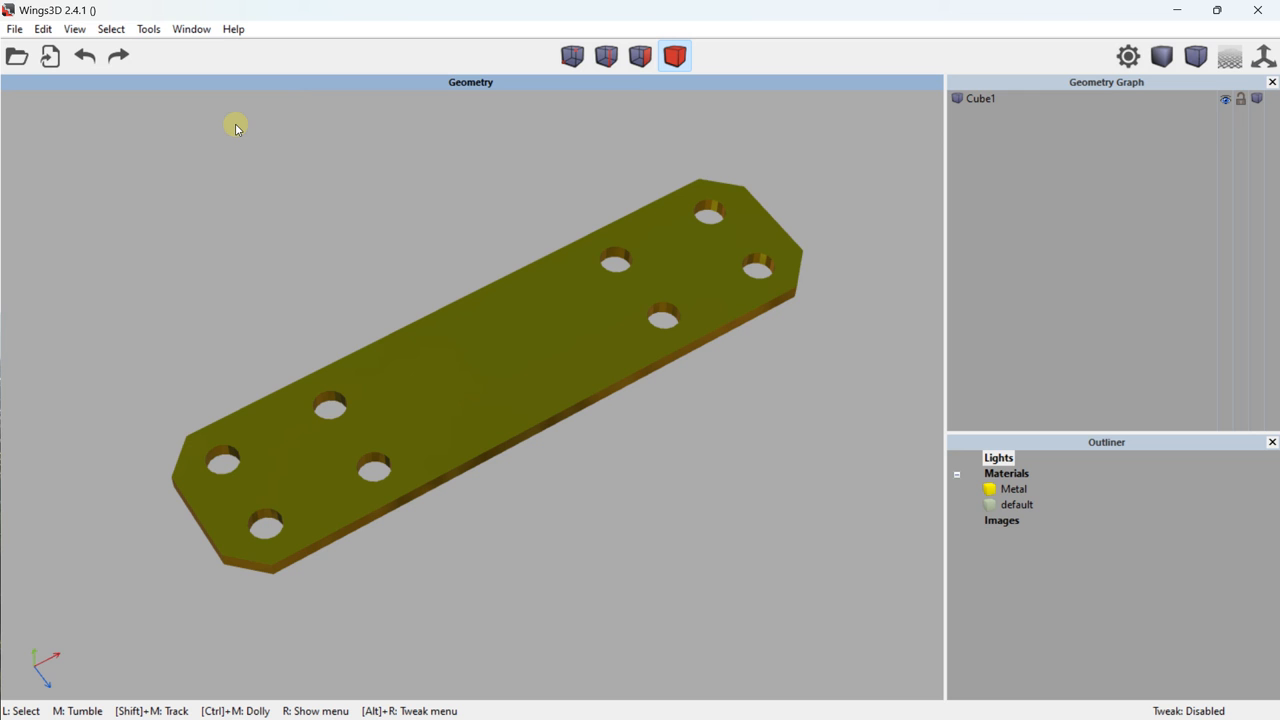
pyautogui.moveTo(236, 128); pyautogui.dragTo(217, 134, button='middle')
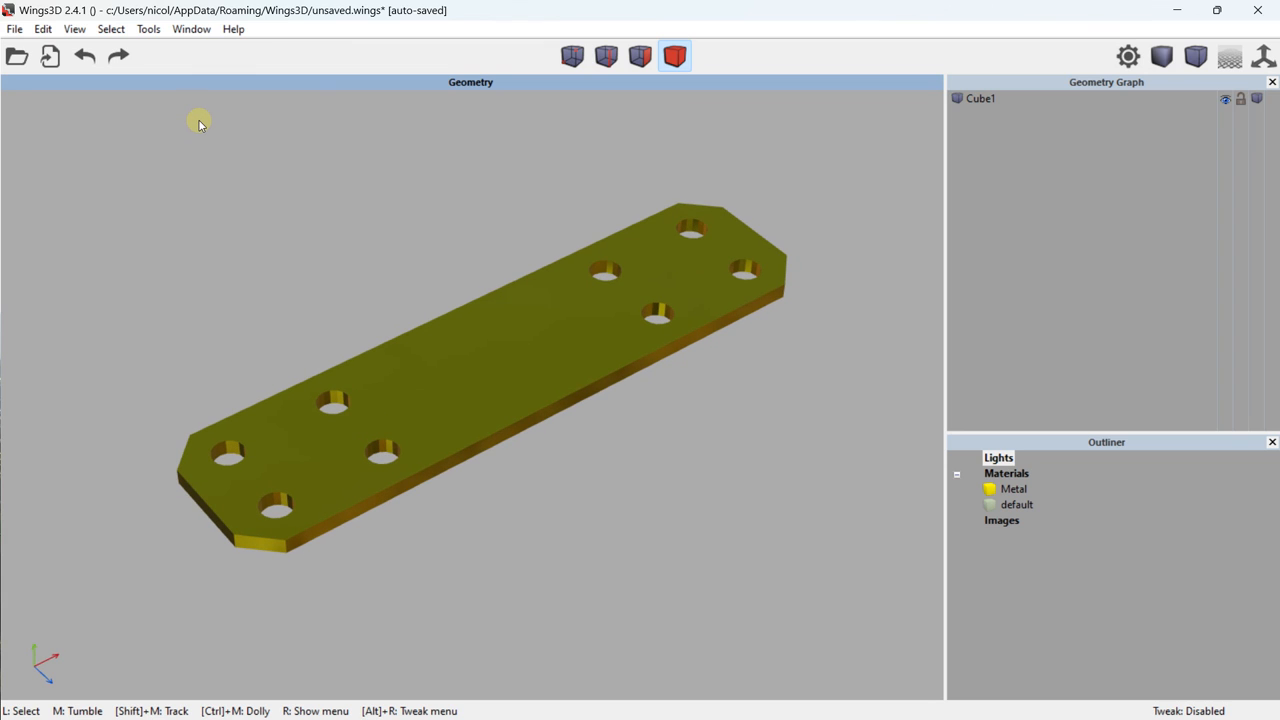